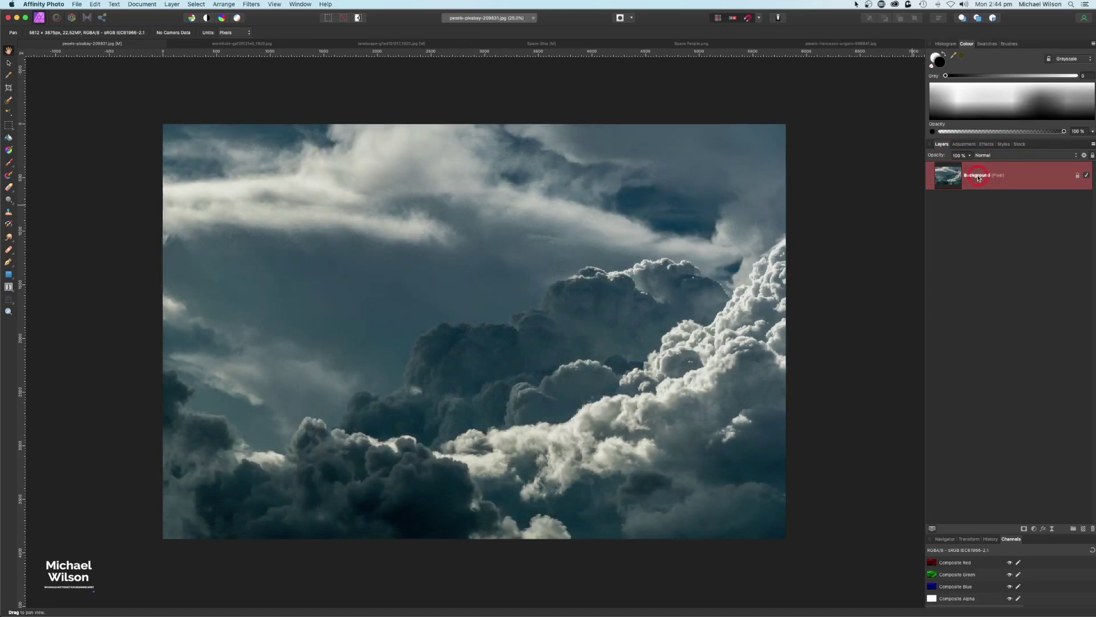
# Duplicate the cloud background layer and apply the Rectangular To Polar distortion to the copy
pyautogui.press('super+j')
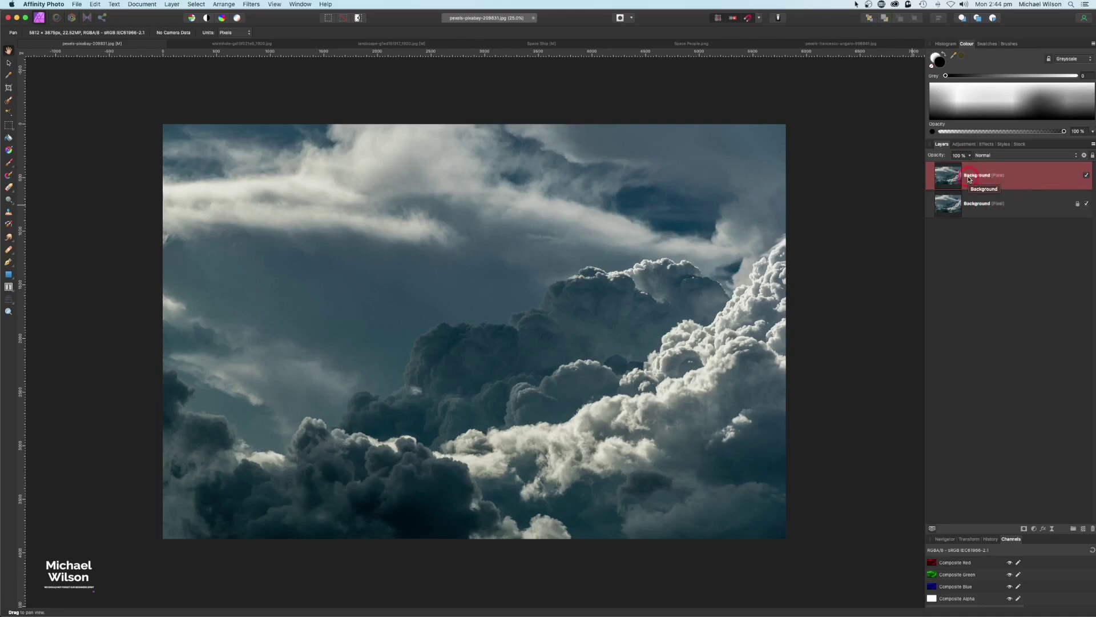
pyautogui.click(252, 5)
pyautogui.moveTo(259, 44)
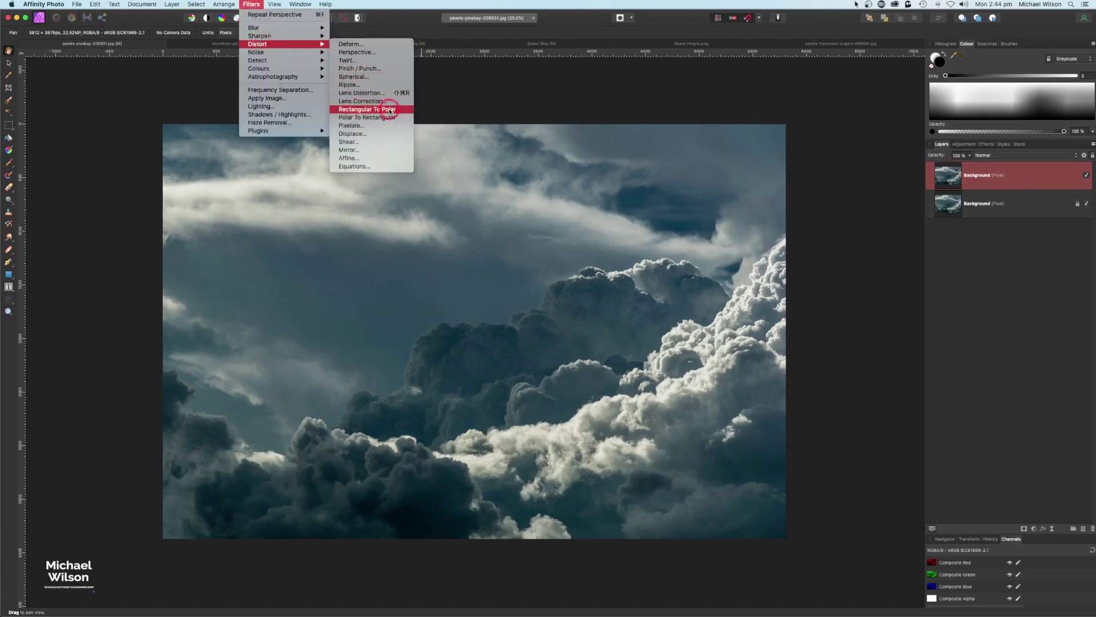
pyautogui.click(360, 110)
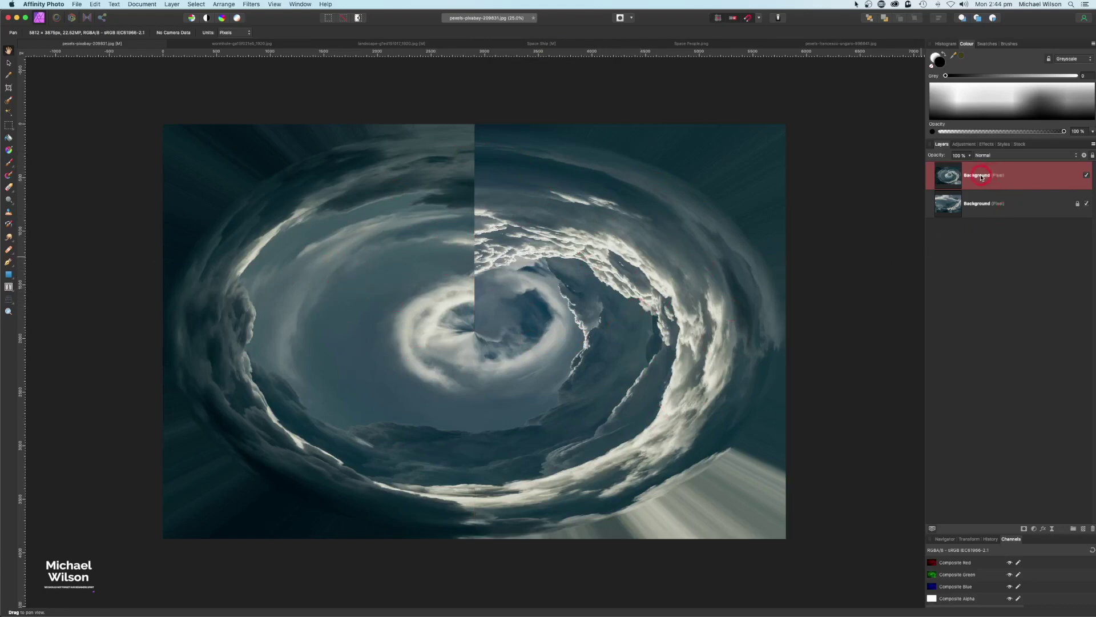
# Select the right half of the polar cloud swirl with a rectangular marquee, duplicate it to a new layer and deselect
pyautogui.click(9, 125)
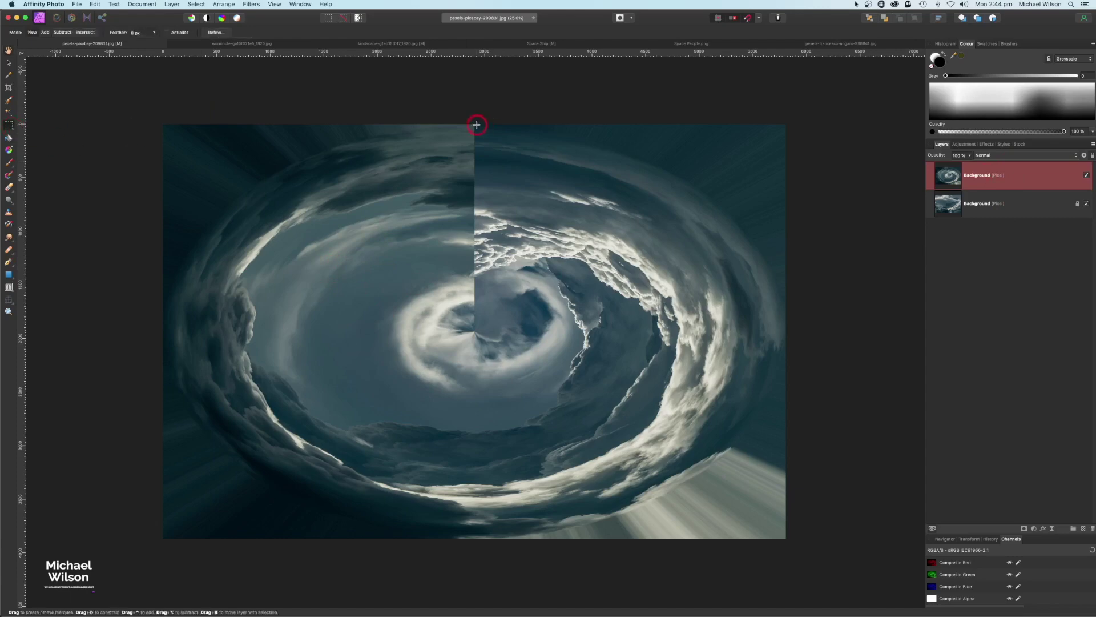
pyautogui.moveTo(474, 125); pyautogui.dragTo(786, 548)
pyautogui.press('super+j')
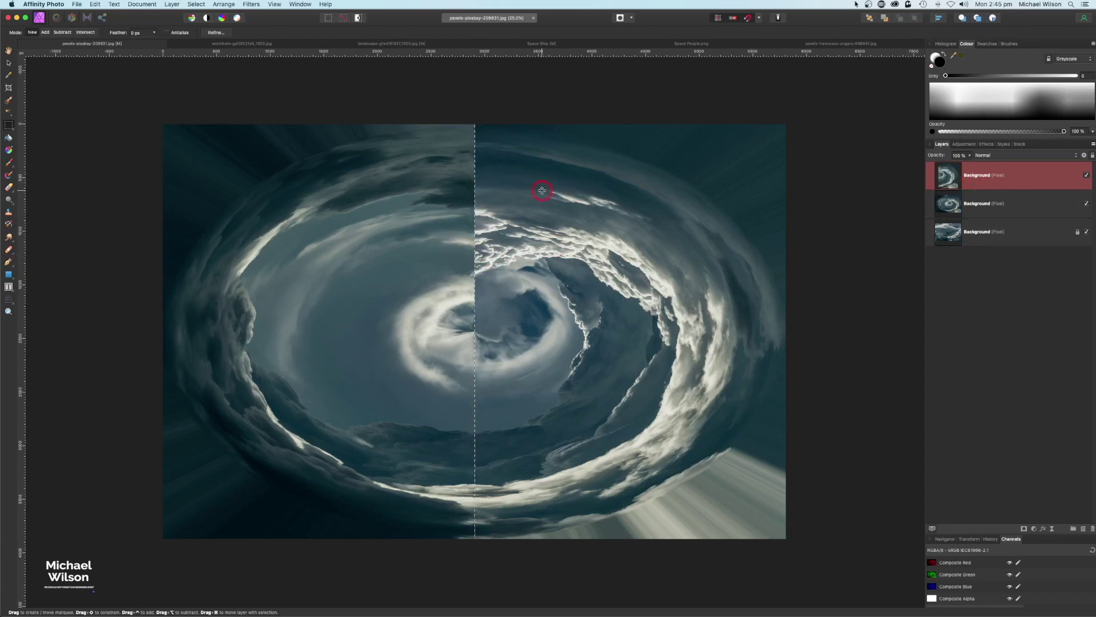
pyautogui.press('super+d')
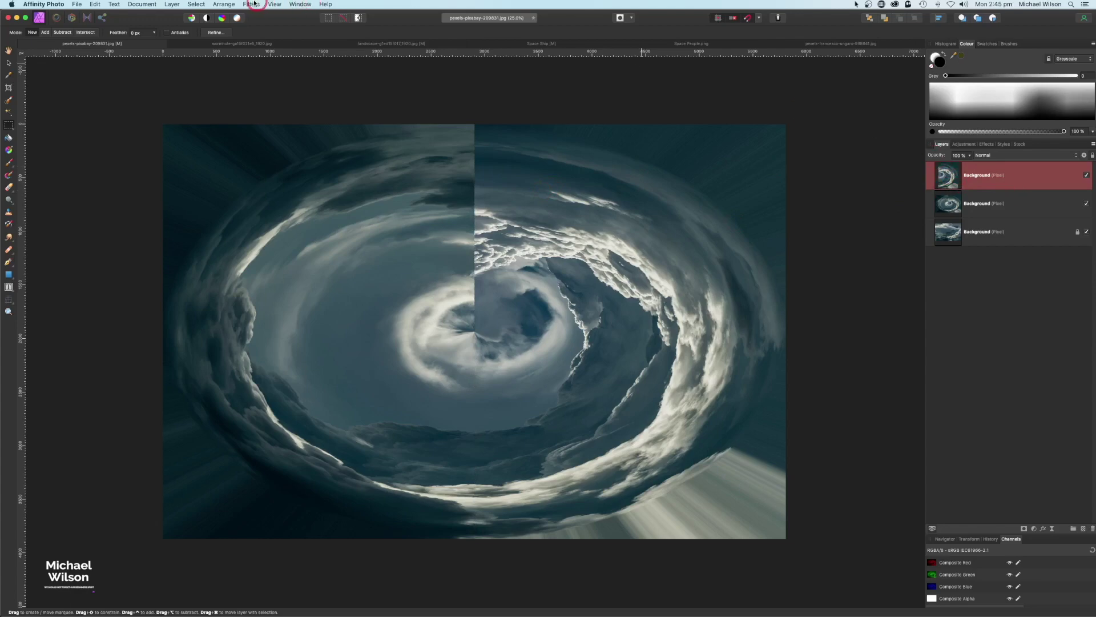
# Flip the duplicated half horizontally and move it over the left half to form a mirrored cloud tunnel
pyautogui.click(219, 5)
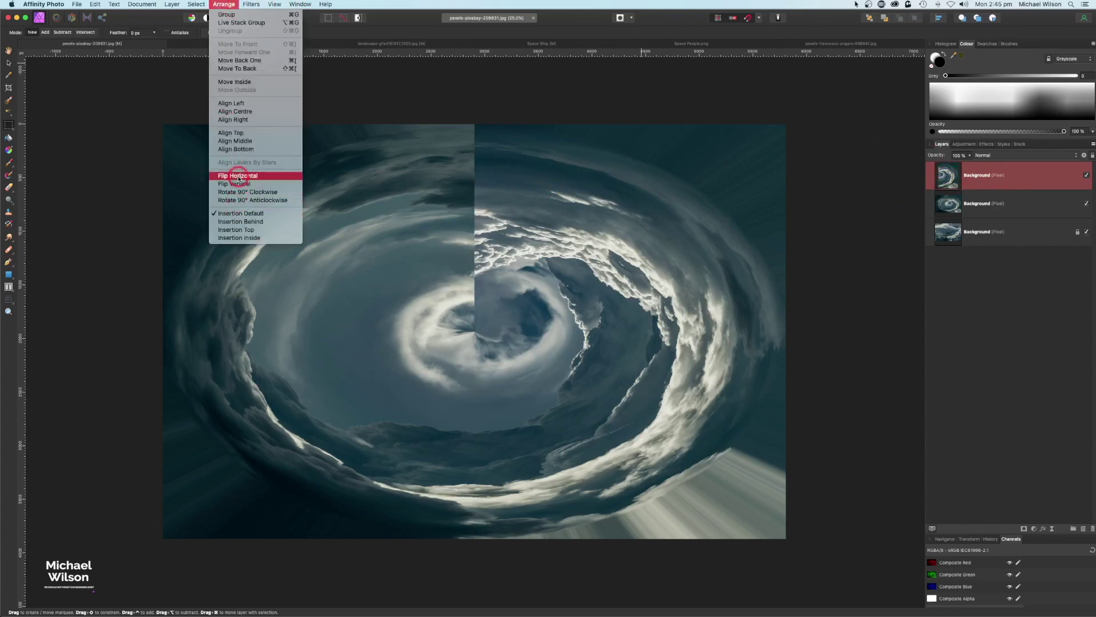
pyautogui.click(238, 176)
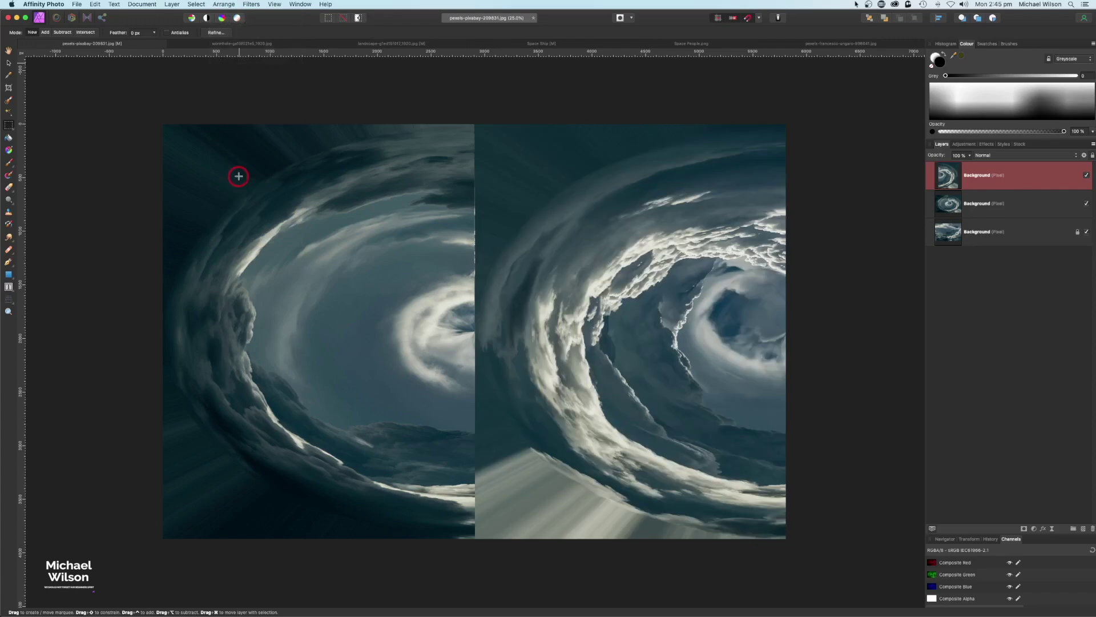
pyautogui.click(9, 63)
pyautogui.moveTo(522, 196); pyautogui.dragTo(215, 195)
pyautogui.click(852, 238)
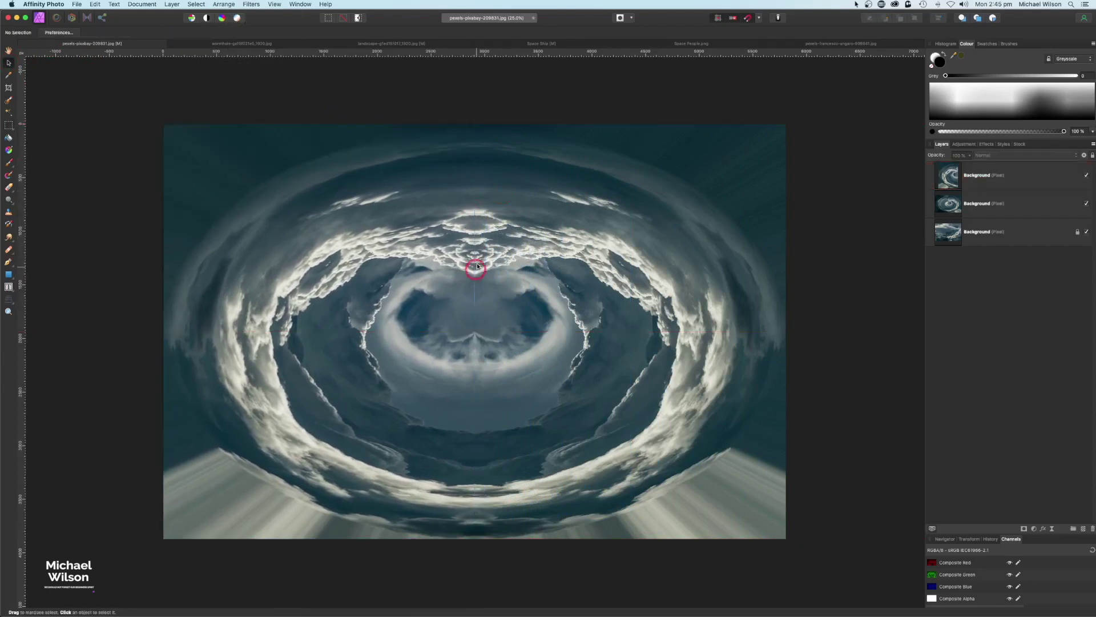
# Nudge the flipped half slightly to the right to close the vertical seam at the centre
pyautogui.click(421, 207)
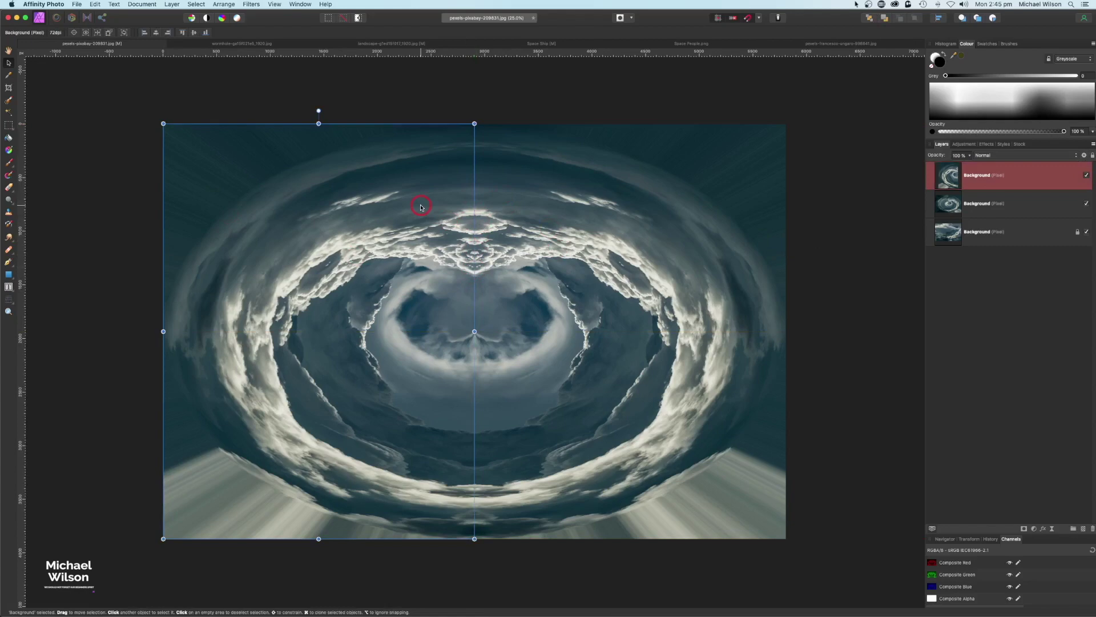
pyautogui.moveTo(421, 206); pyautogui.dragTo(421, 206)
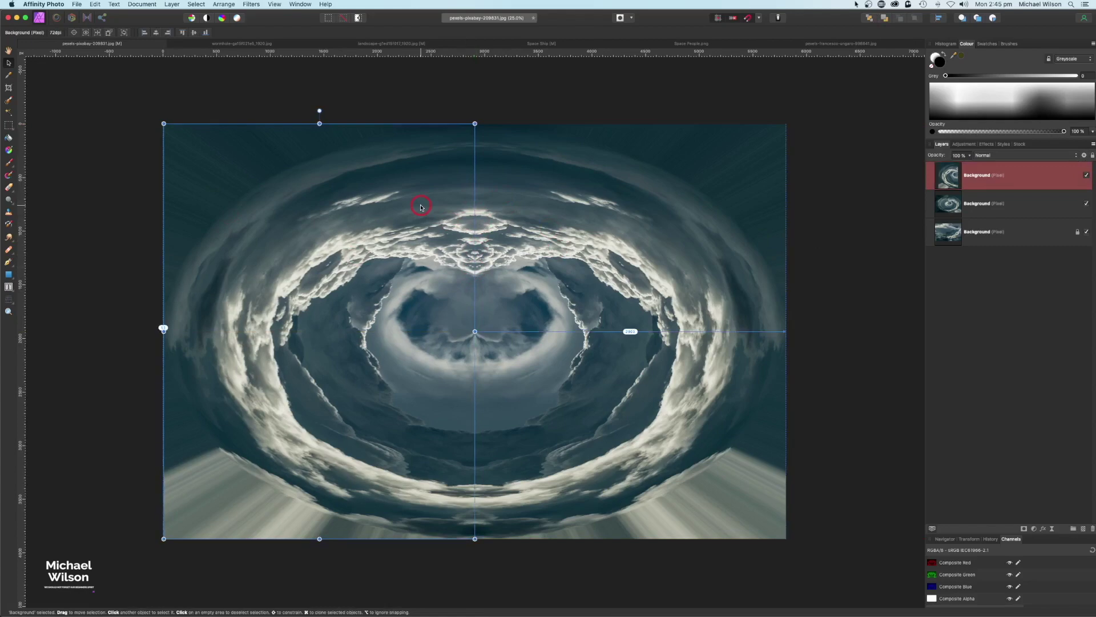
pyautogui.click(852, 227)
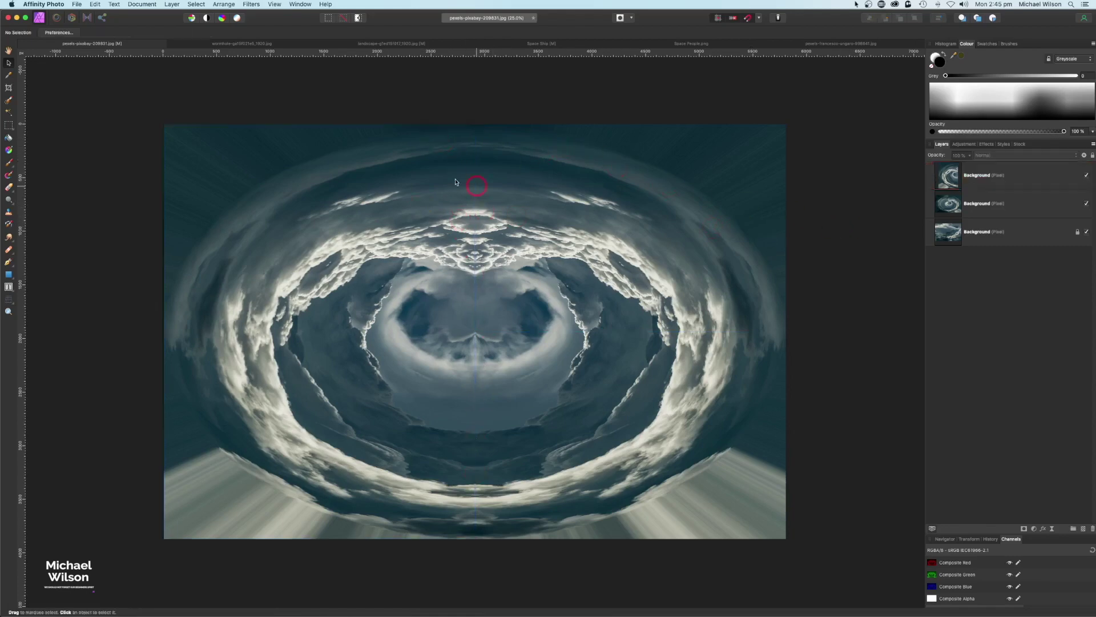
# Merge the flipped half layer and the polar cloud layer into a single layer
pyautogui.click(983, 181)
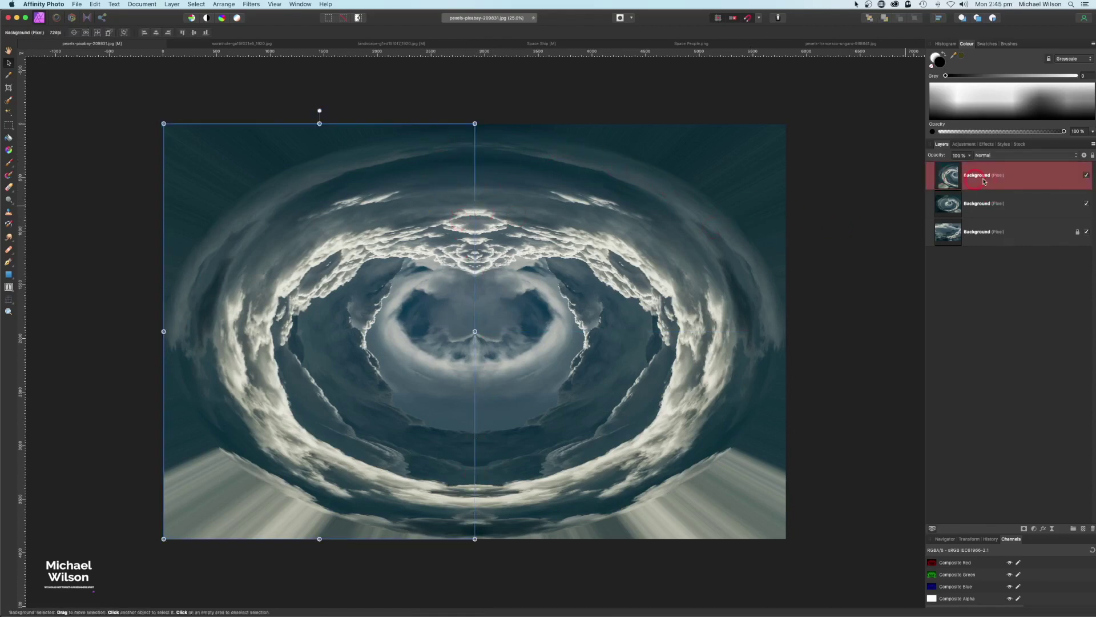
pyautogui.keyDown('shift'); pyautogui.click(980, 206); pyautogui.keyUp('shift')
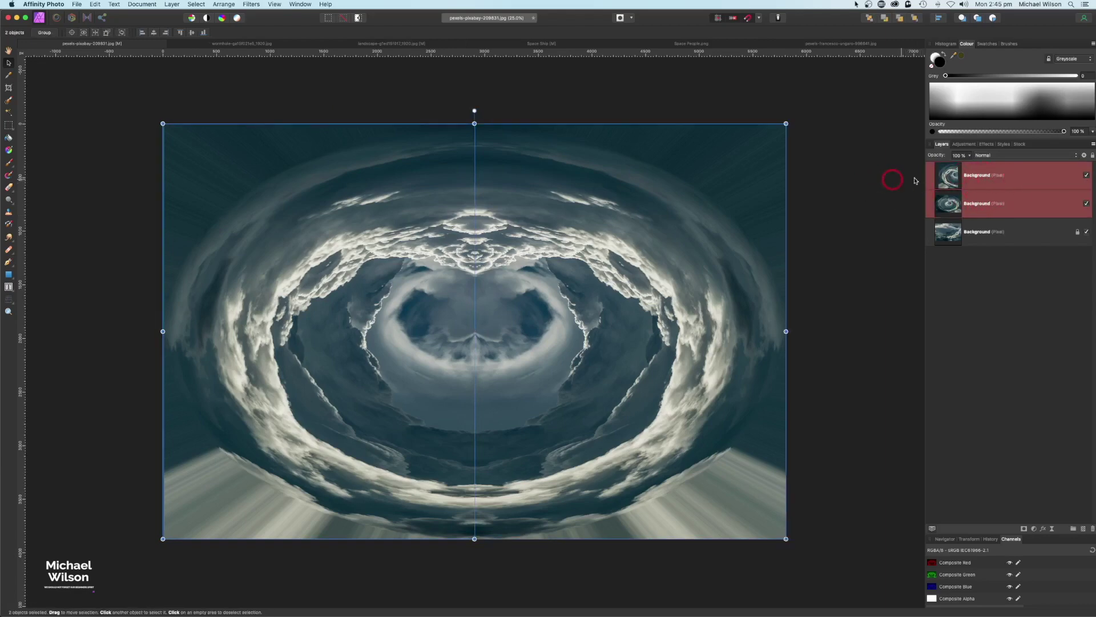
pyautogui.click(997, 178)
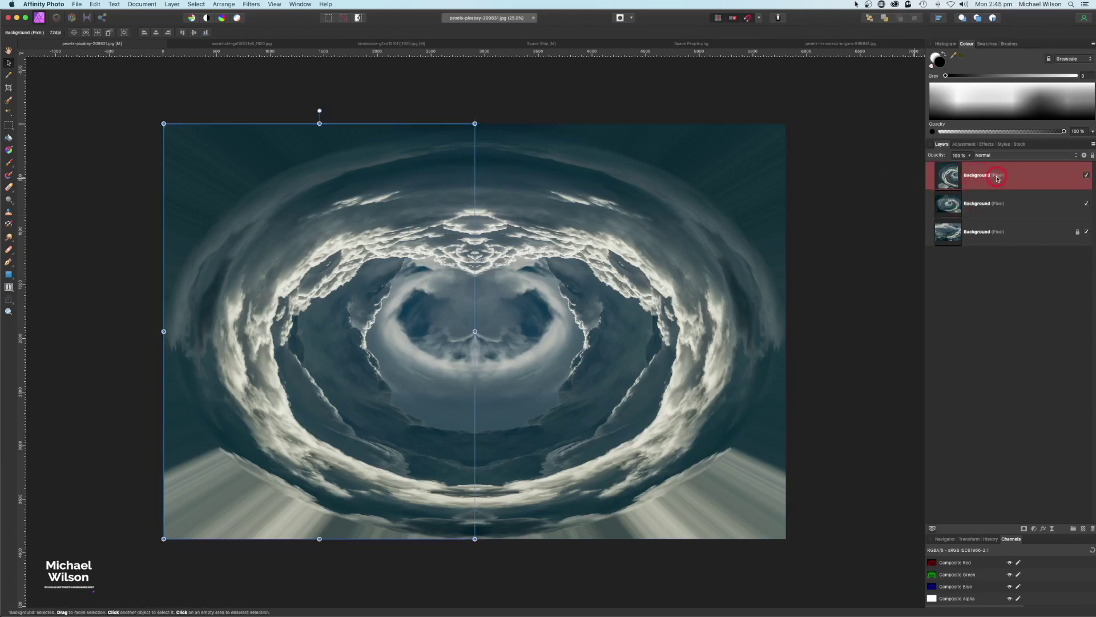
pyautogui.keyDown('shift'); pyautogui.click(996, 207); pyautogui.keyUp('shift')
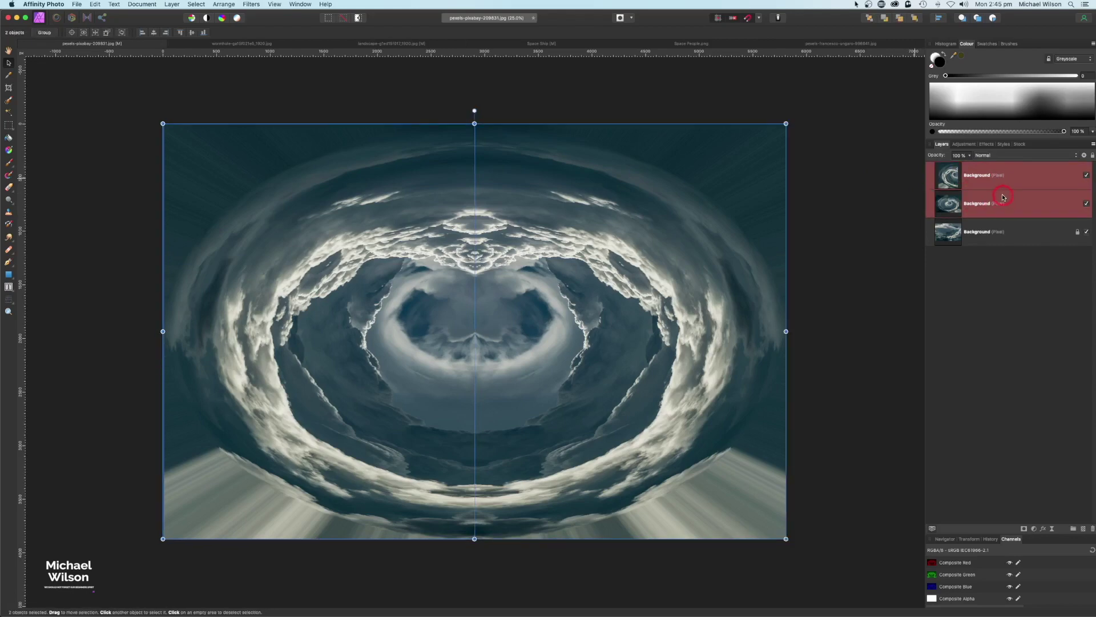
pyautogui.click(171, 4)
pyautogui.click(179, 251)
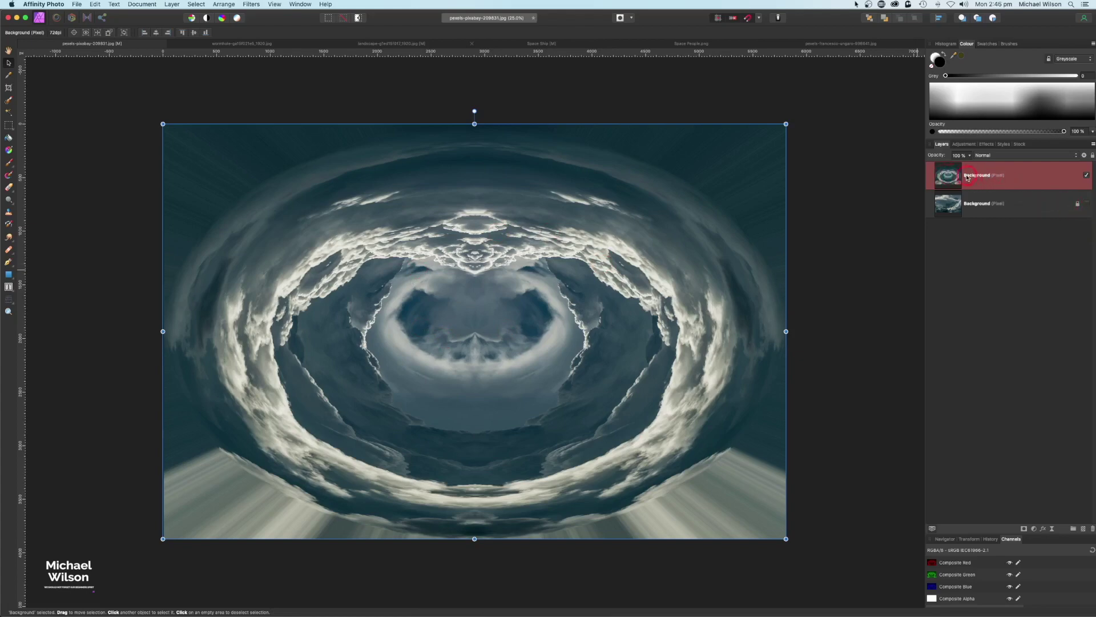
# Erase the middle of the merged cloud tunnel to transparency with an enlarged Erase Brush at 0% hardness
pyautogui.click(9, 188)
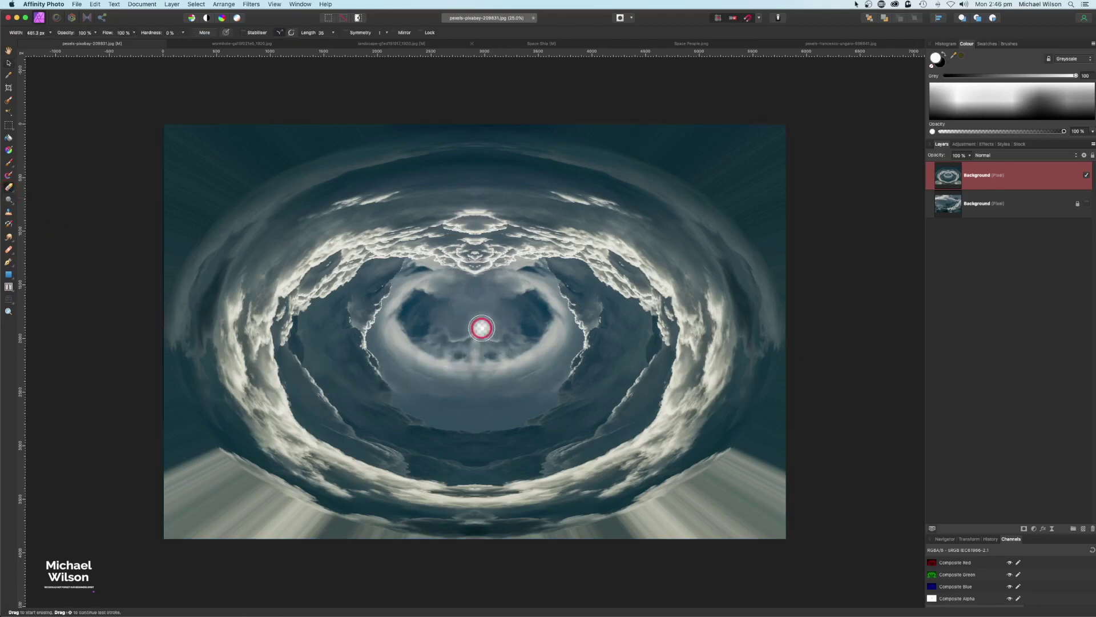
pyautogui.press(']')
pyautogui.press(']')
pyautogui.press(']')
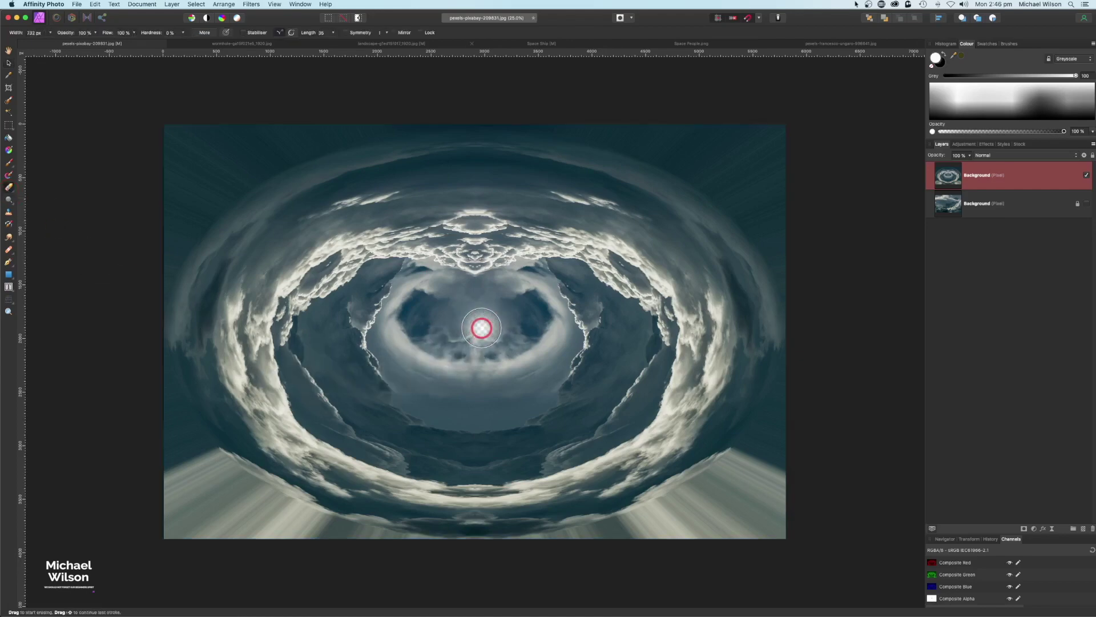
pyautogui.moveTo(462, 328)
pyautogui.mouseDown()
pyautogui.moveTo(518, 332)
pyautogui.moveTo(436, 307)
pyautogui.moveTo(477, 348)
pyautogui.moveTo(429, 362)
pyautogui.moveTo(455, 379)
pyautogui.moveTo(497, 366)
pyautogui.moveTo(436, 377)
pyautogui.moveTo(429, 390)
pyautogui.moveTo(492, 394)
pyautogui.moveTo(521, 379)
pyautogui.moveTo(506, 328)
pyautogui.mouseUp()
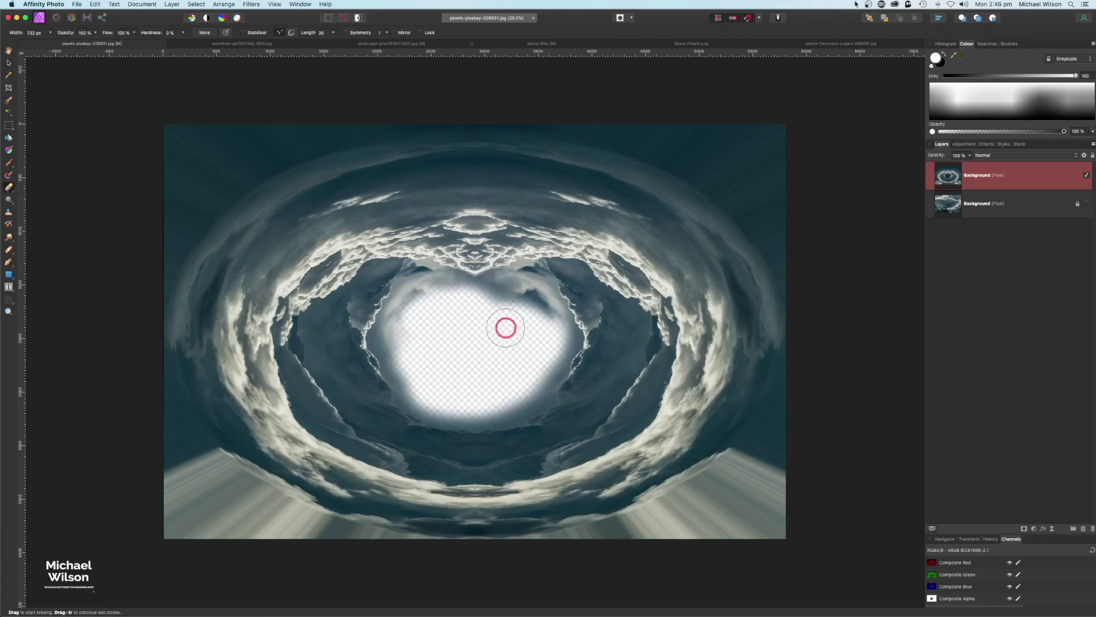
# Widen the erased hole and even out its upper edge up to the bright clouds, adjusting the brush size as needed
pyautogui.press(']')
pyautogui.press(']')
pyautogui.press(']')
pyautogui.press('[')
pyautogui.press('[')
pyautogui.press('[')
pyautogui.press('[')
pyautogui.moveTo(454, 302)
pyautogui.mouseDown()
pyautogui.moveTo(398, 350)
pyautogui.moveTo(464, 411)
pyautogui.moveTo(545, 380)
pyautogui.moveTo(537, 296)
pyautogui.moveTo(455, 287)
pyautogui.moveTo(483, 269)
pyautogui.moveTo(542, 282)
pyautogui.moveTo(451, 272)
pyautogui.moveTo(392, 306)
pyautogui.moveTo(386, 362)
pyautogui.moveTo(509, 302)
pyautogui.moveTo(447, 277)
pyautogui.moveTo(551, 293)
pyautogui.moveTo(439, 279)
pyautogui.moveTo(445, 327)
pyautogui.moveTo(484, 325)
pyautogui.moveTo(478, 300)
pyautogui.mouseUp()
pyautogui.press('[')
pyautogui.press('[')
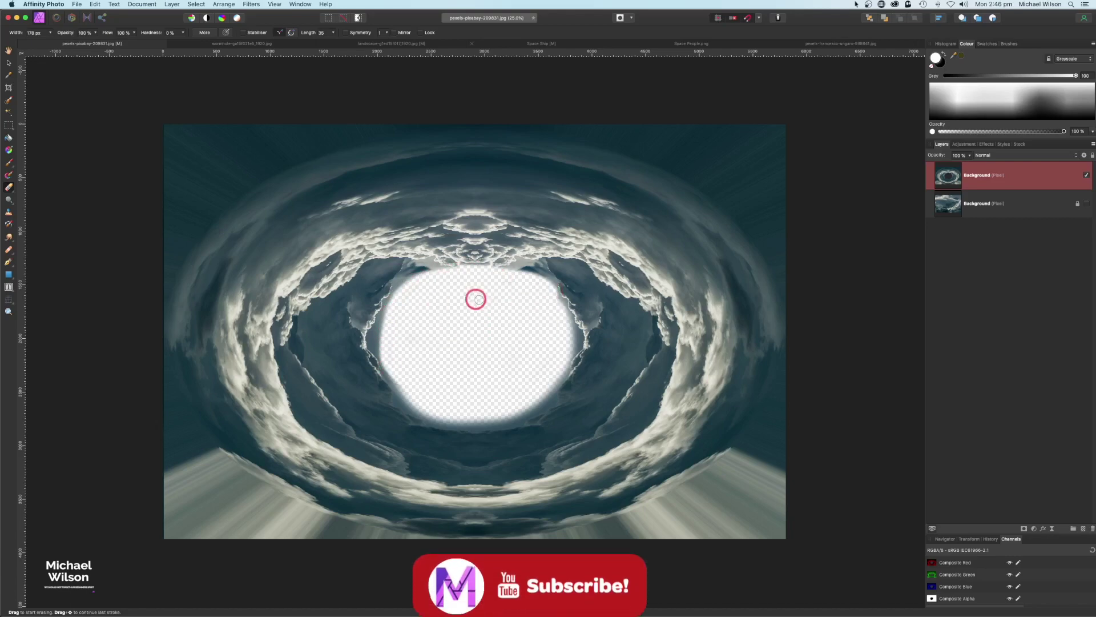
# Enlarge the cloud tunnel layer beyond the canvas on all sides, keeping the hole centred, and deselect it
pyautogui.click(8, 62)
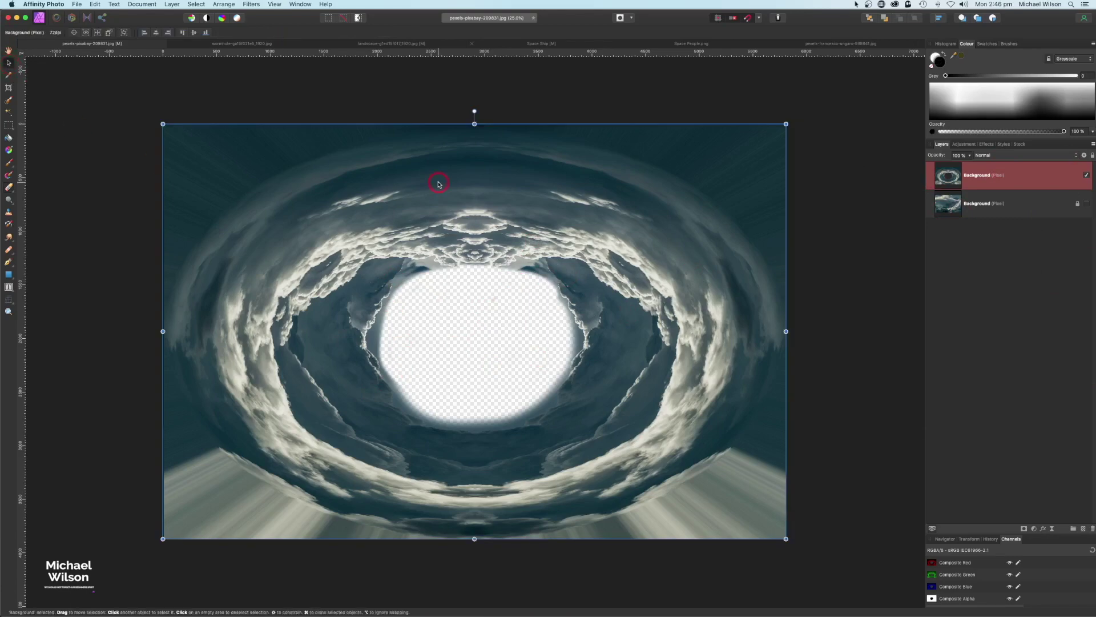
pyautogui.press('super+minus')
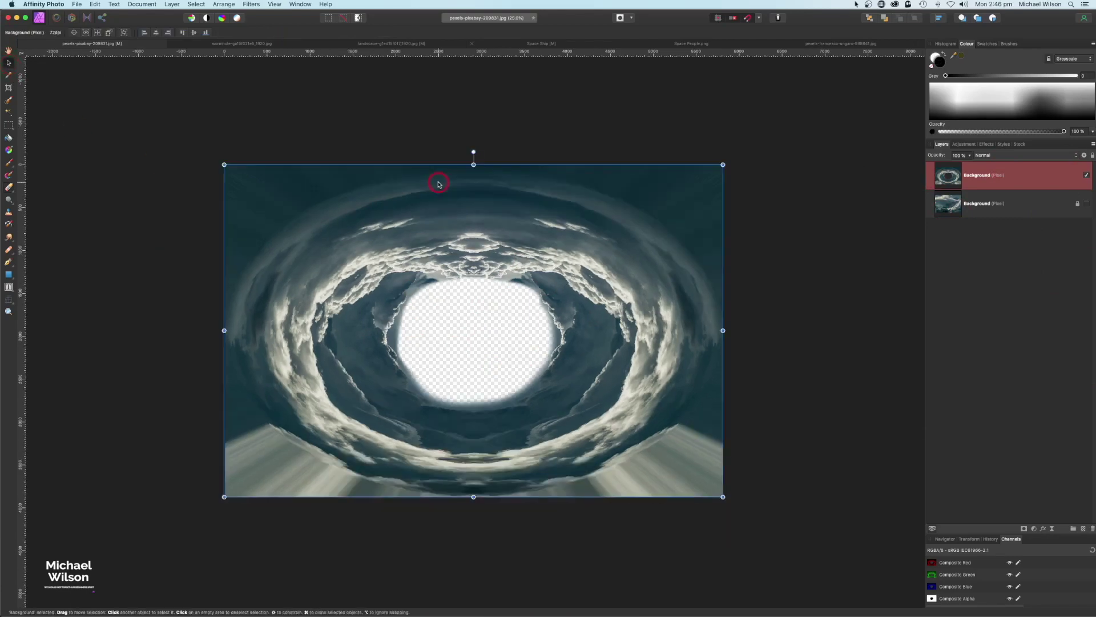
pyautogui.press('super+minus')
pyautogui.moveTo(286, 206); pyautogui.dragTo(220, 162)
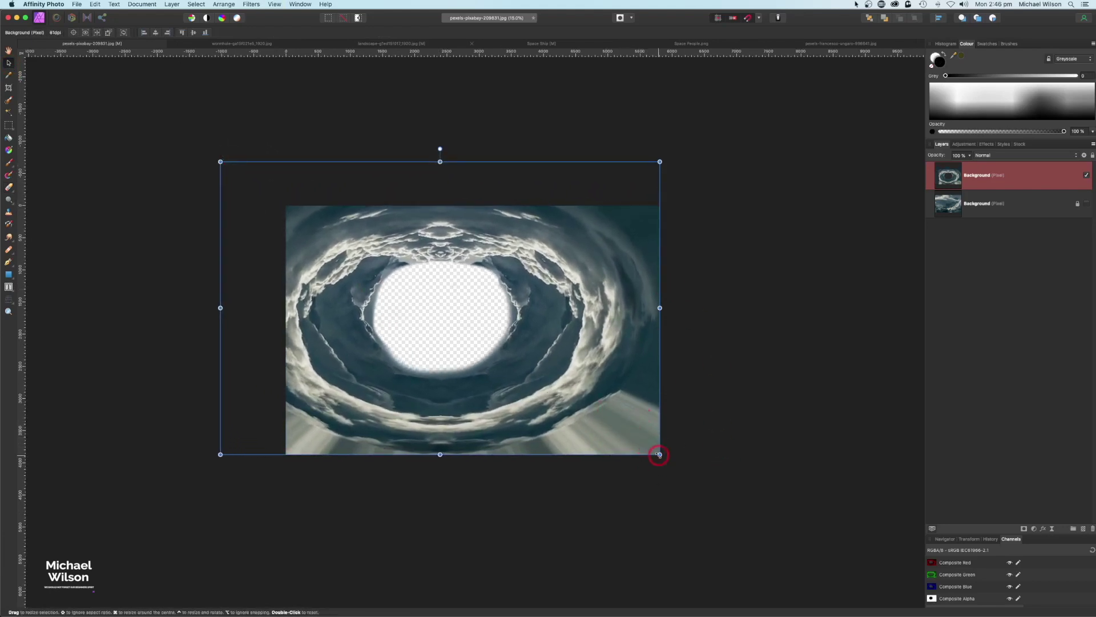
pyautogui.moveTo(656, 454); pyautogui.dragTo(734, 504)
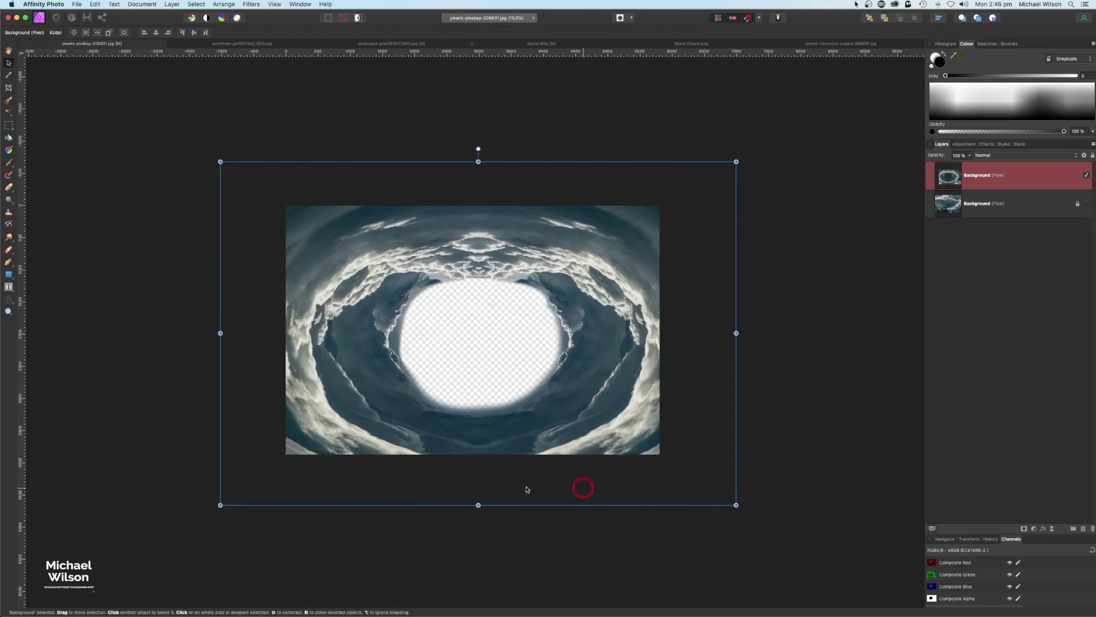
pyautogui.moveTo(221, 505); pyautogui.dragTo(213, 510)
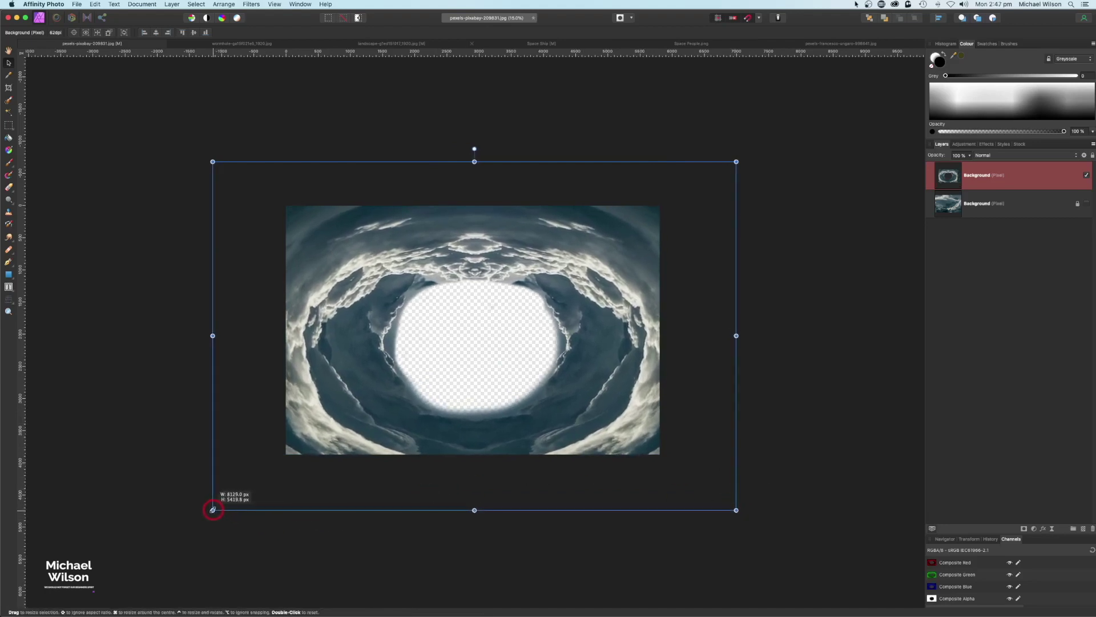
pyautogui.click(775, 332)
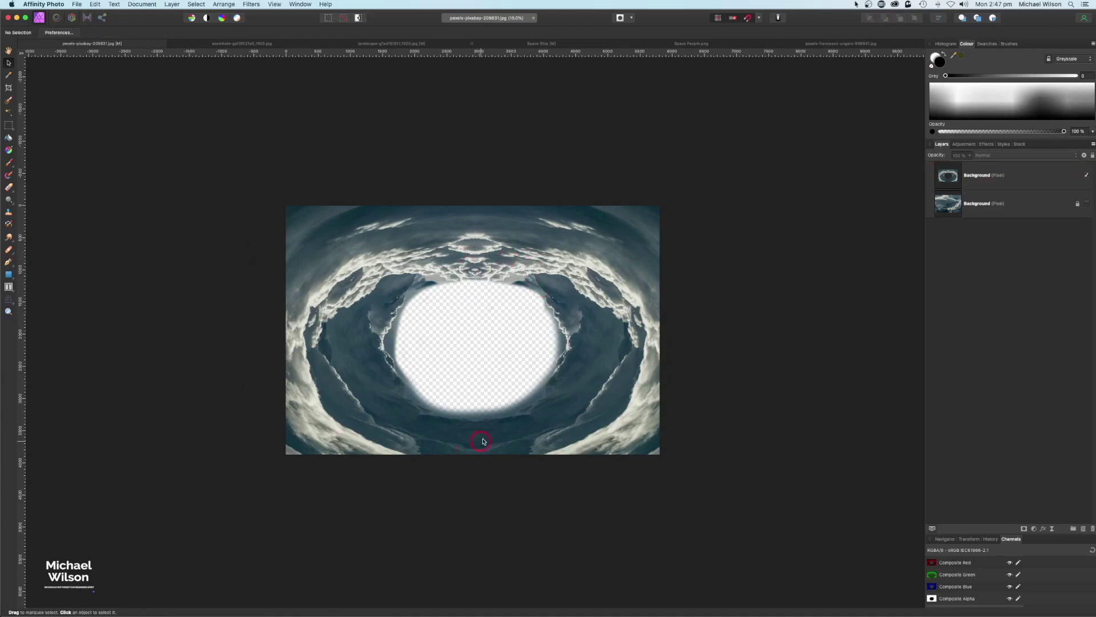
# Copy the wormhole galaxy image from its open document and paste it between the cloud tunnel and the original background layer
pyautogui.click(217, 44)
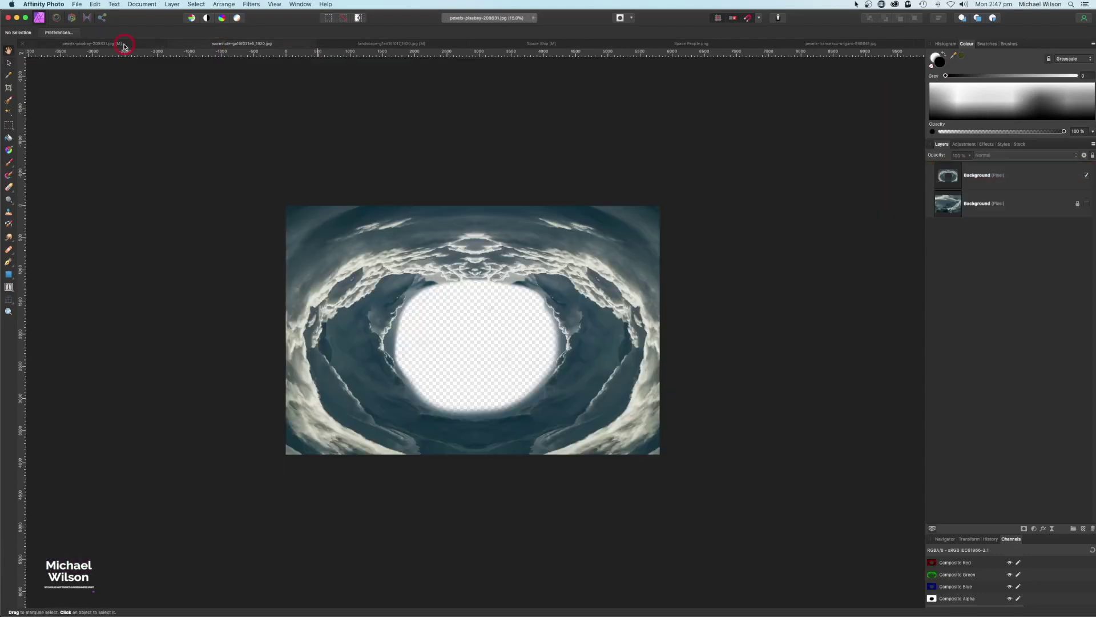
pyautogui.click(114, 43)
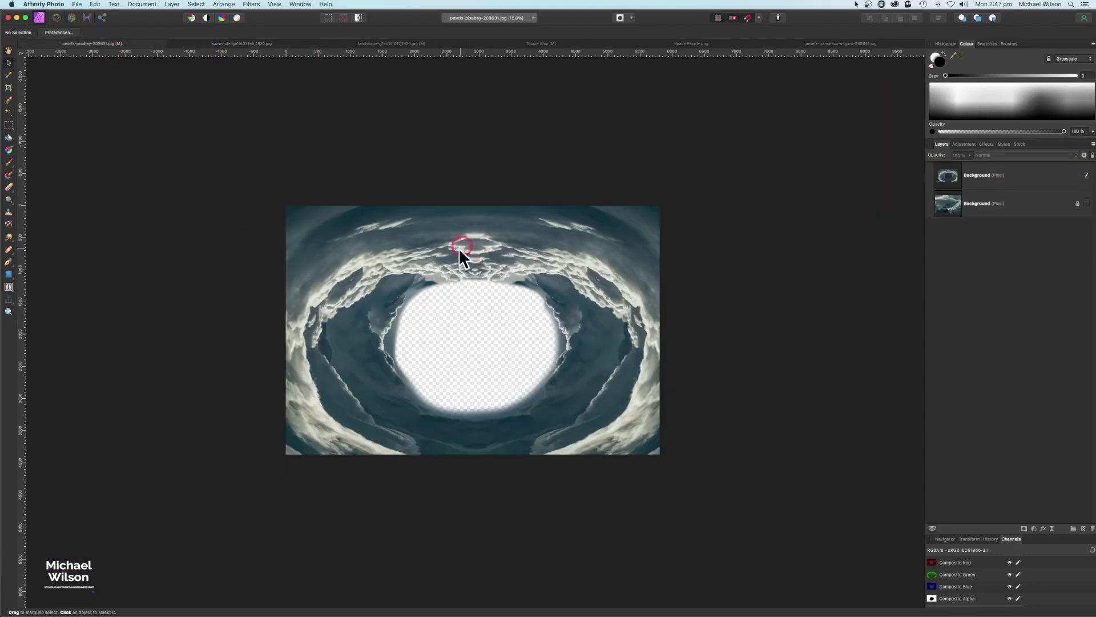
pyautogui.click(973, 204)
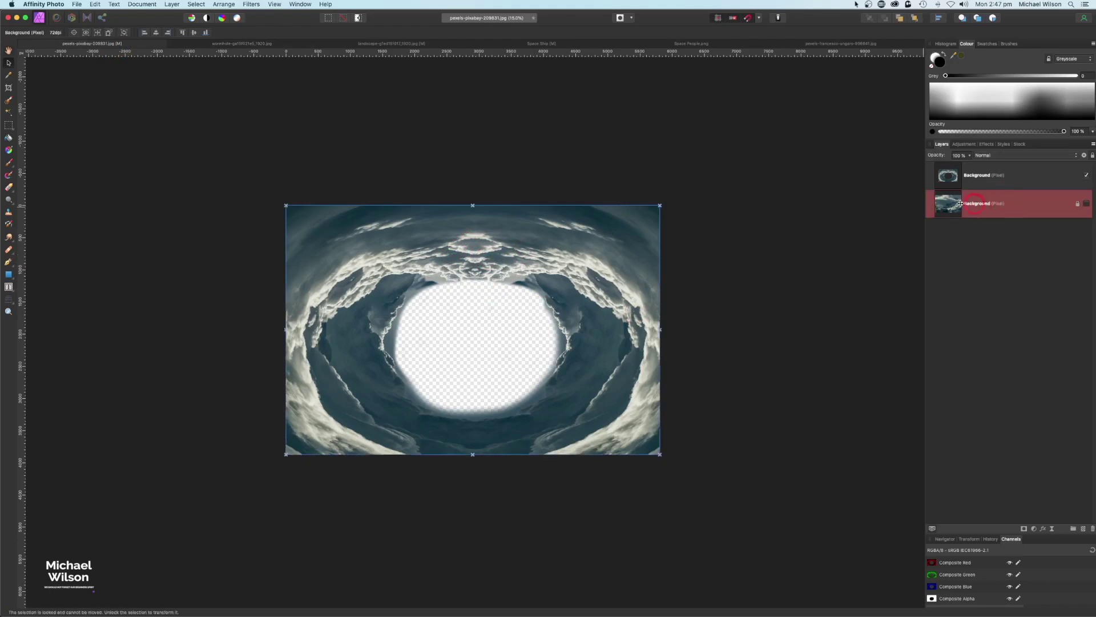
pyautogui.press('super+j')
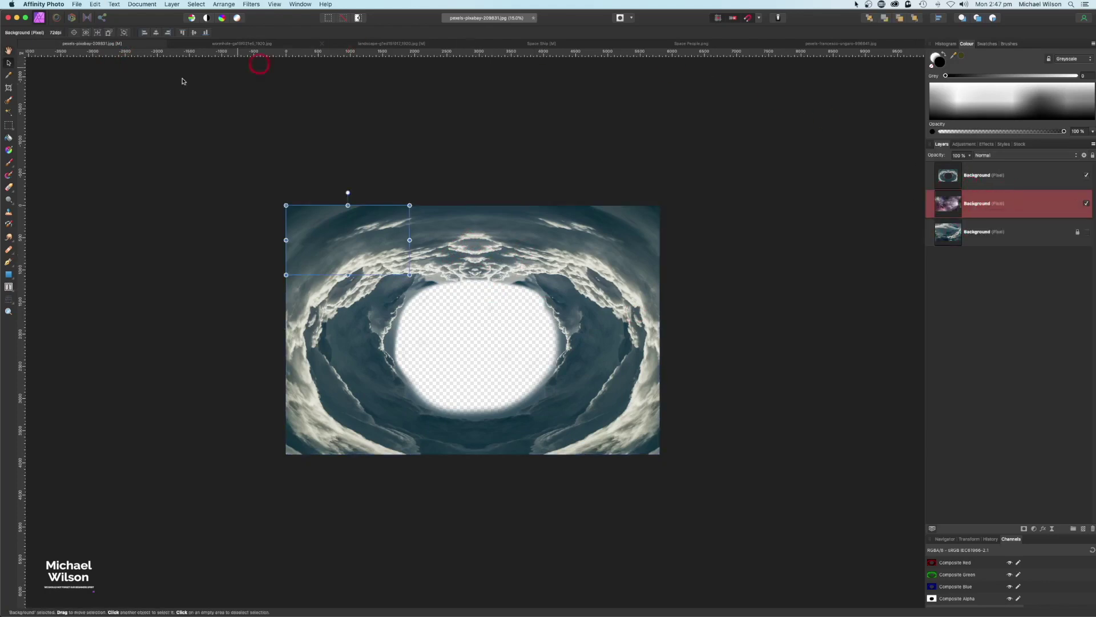
# Enlarge the wormhole layer and position it so its bright tunnel opening shows through the hole in the clouds
pyautogui.click(452, 318)
pyautogui.moveTo(410, 276); pyautogui.dragTo(811, 502)
pyautogui.moveTo(790, 439); pyautogui.dragTo(616, 430)
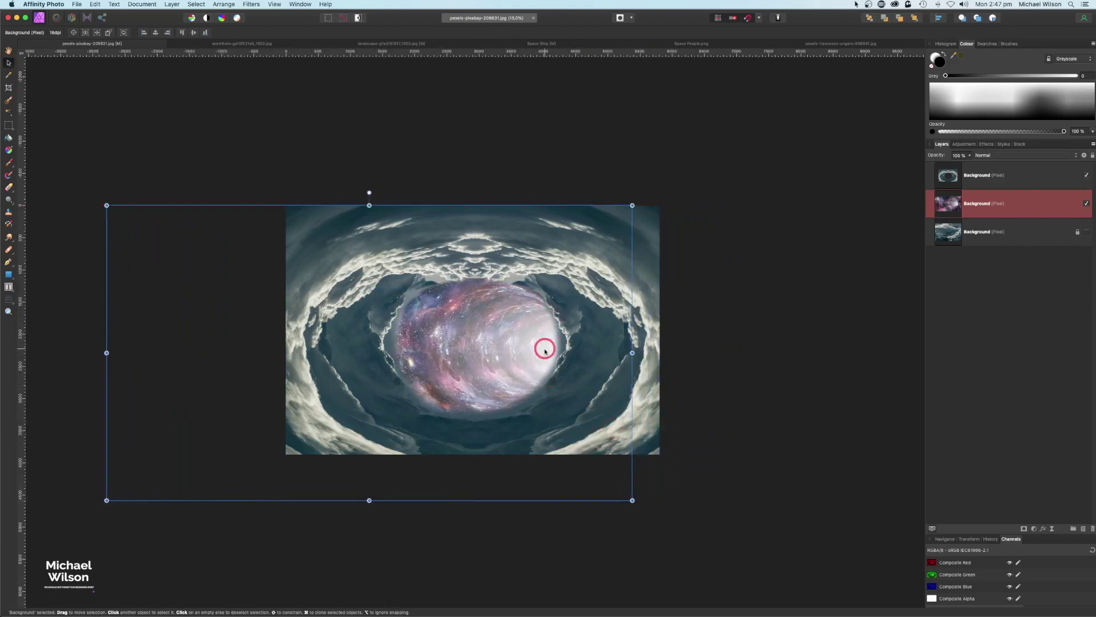
pyautogui.moveTo(604, 349); pyautogui.dragTo(592, 350)
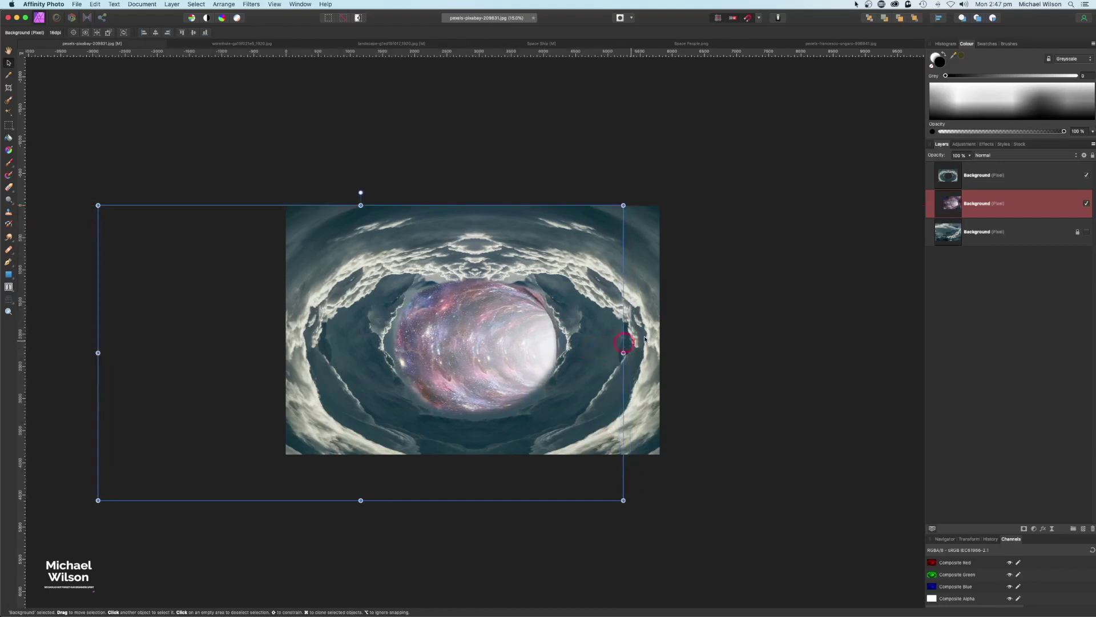
# Add a white mask to the cloud tunnel layer and make the mask active for painting
pyautogui.click(992, 179)
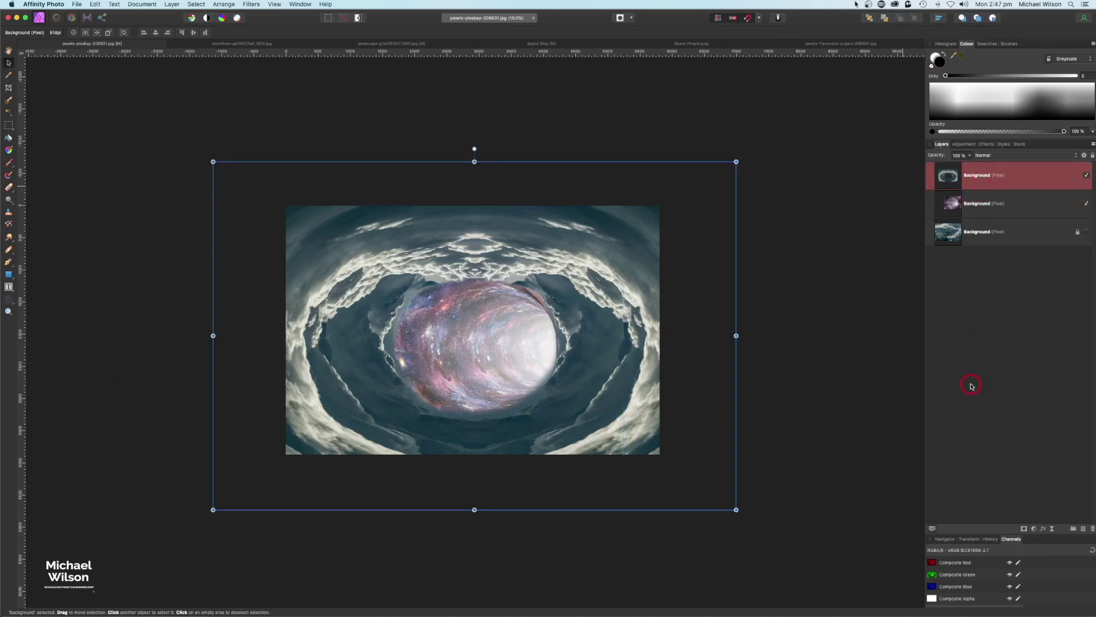
pyautogui.click(1024, 529)
pyautogui.click(960, 203)
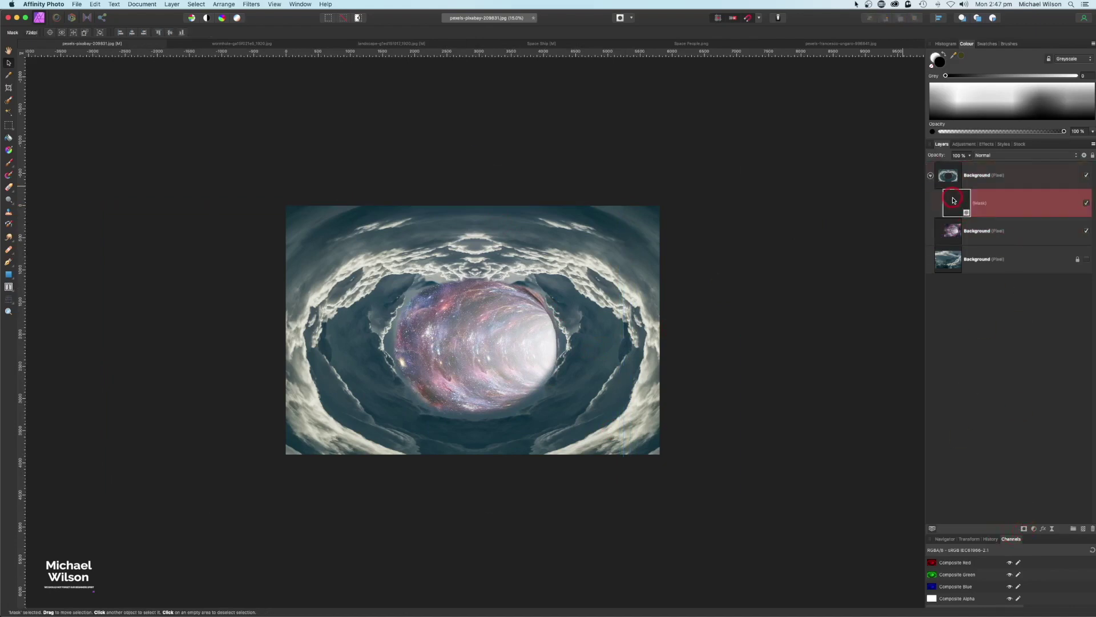
pyautogui.click(1006, 25)
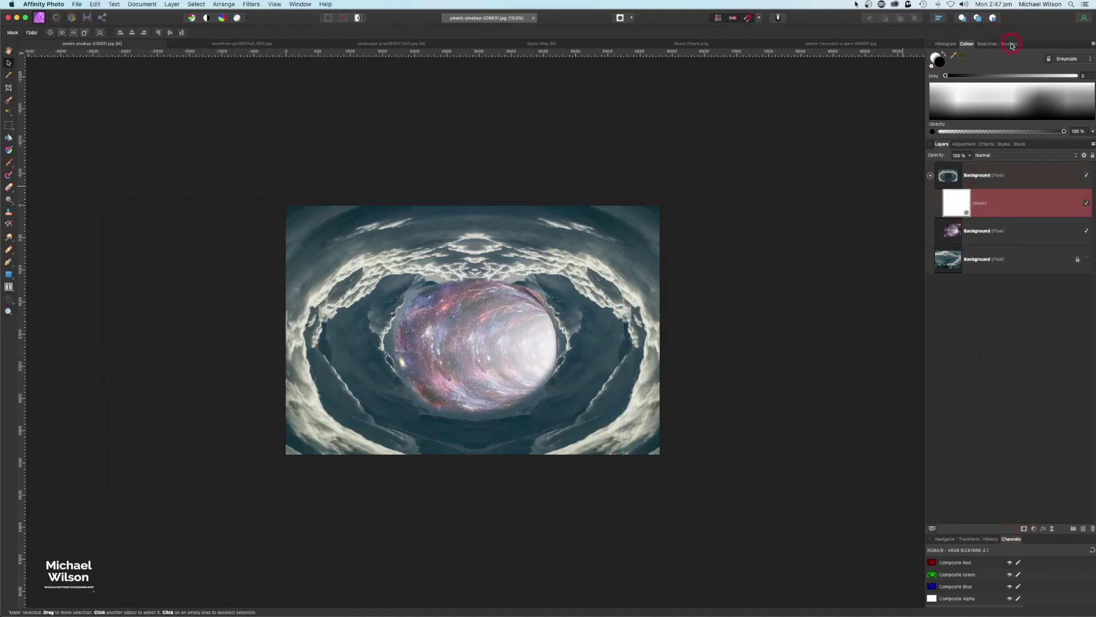
# Paint the cloud tunnel's mask around the hole with a large soft black brush at 10% flow to blend the clouds into the wormhole
pyautogui.click(1010, 44)
pyautogui.scroll(-3, 1005, 117)
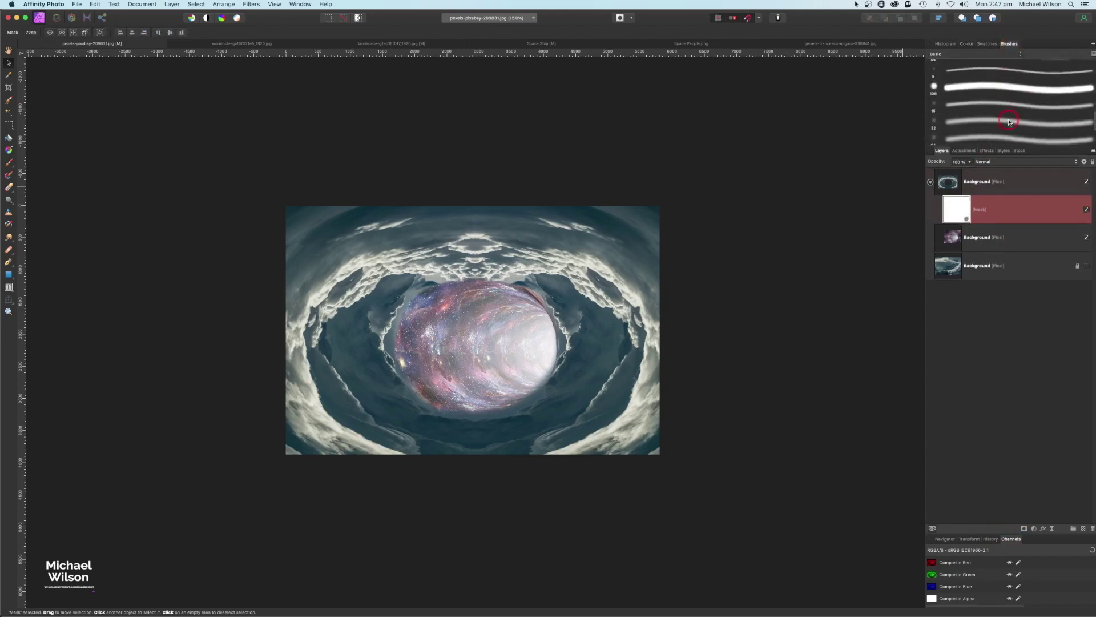
pyautogui.click(970, 45)
pyautogui.click(53, 100)
pyautogui.click(11, 165)
pyautogui.press('x')
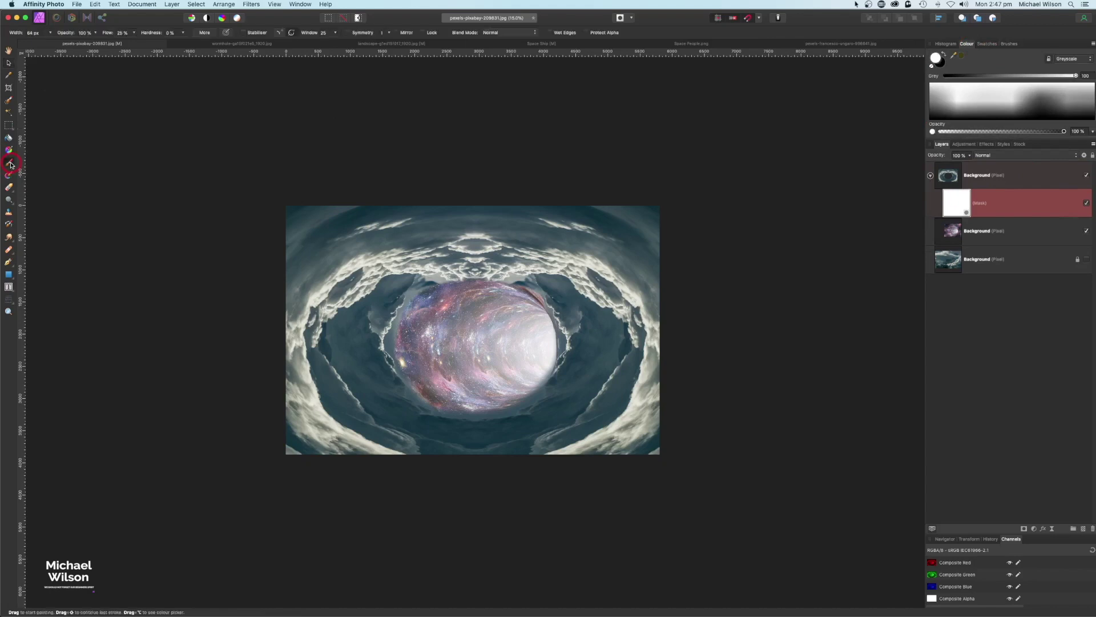
pyautogui.click(891, 70)
pyautogui.press(']')
pyautogui.press(']')
pyautogui.press(']')
pyautogui.press(']')
pyautogui.press(']')
pyautogui.press(']')
pyautogui.press(']')
pyautogui.press(']')
pyautogui.press(']')
pyautogui.press(']')
pyautogui.press(']')
pyautogui.press(']')
pyautogui.press(']')
pyautogui.press(']')
pyautogui.press(']')
pyautogui.press(']')
pyautogui.press(']')
pyautogui.press(']')
pyautogui.press(']')
pyautogui.press('x')
pyautogui.moveTo(434, 253)
pyautogui.mouseDown()
pyautogui.moveTo(354, 318)
pyautogui.moveTo(361, 369)
pyautogui.moveTo(400, 405)
pyautogui.moveTo(461, 423)
pyautogui.moveTo(431, 416)
pyautogui.moveTo(363, 297)
pyautogui.moveTo(439, 248)
pyautogui.moveTo(479, 254)
pyautogui.moveTo(411, 251)
pyautogui.moveTo(337, 283)
pyautogui.moveTo(323, 359)
pyautogui.moveTo(402, 435)
pyautogui.moveTo(548, 338)
pyautogui.moveTo(533, 311)
pyautogui.moveTo(553, 362)
pyautogui.moveTo(561, 323)
pyautogui.moveTo(404, 382)
pyautogui.moveTo(454, 238)
pyautogui.moveTo(334, 284)
pyautogui.moveTo(373, 371)
pyautogui.moveTo(354, 365)
pyautogui.moveTo(366, 422)
pyautogui.moveTo(526, 428)
pyautogui.moveTo(713, 313)
pyautogui.mouseUp()
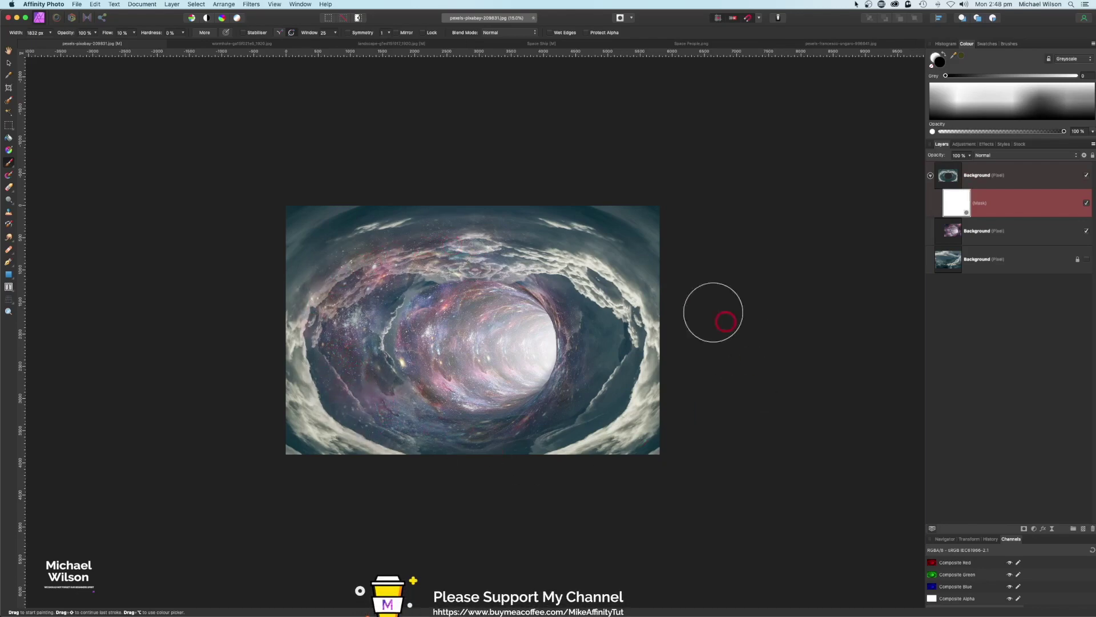
pyautogui.click(930, 175)
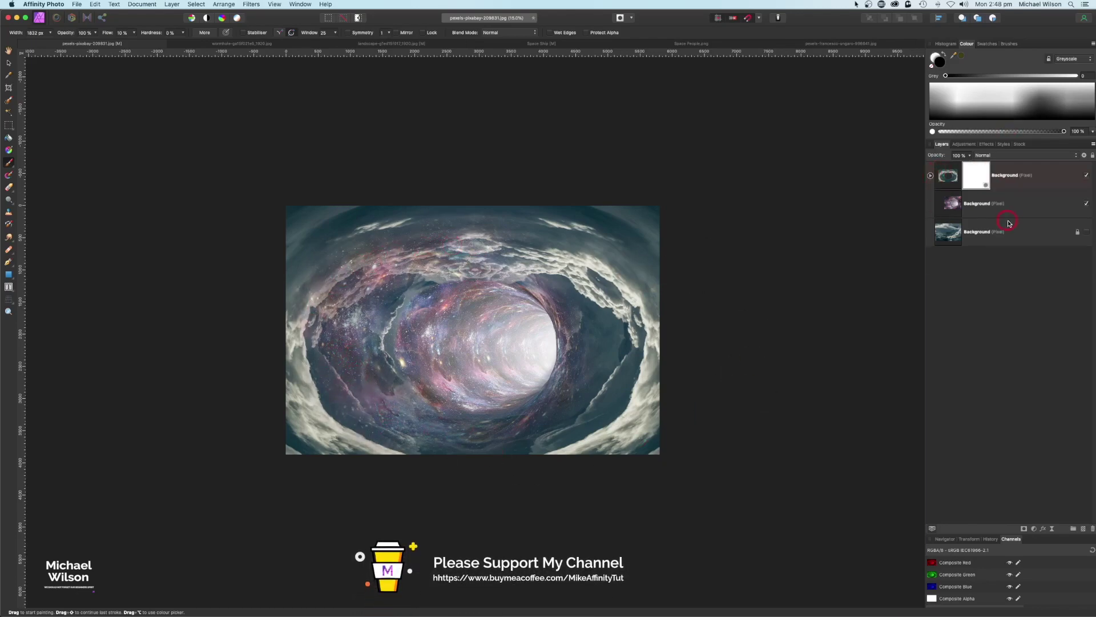
# Add a Selective Colour adjustment above the cloud tunnel layer, setting the Neutrals to 30% cyan and -20% yellow
pyautogui.click(965, 178)
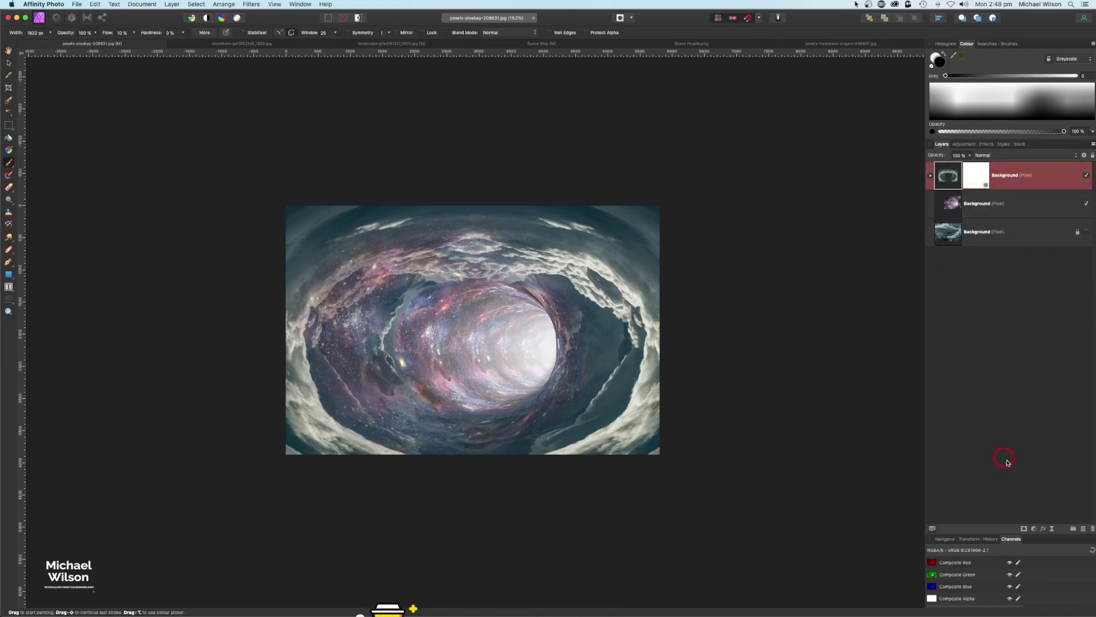
pyautogui.click(1035, 531)
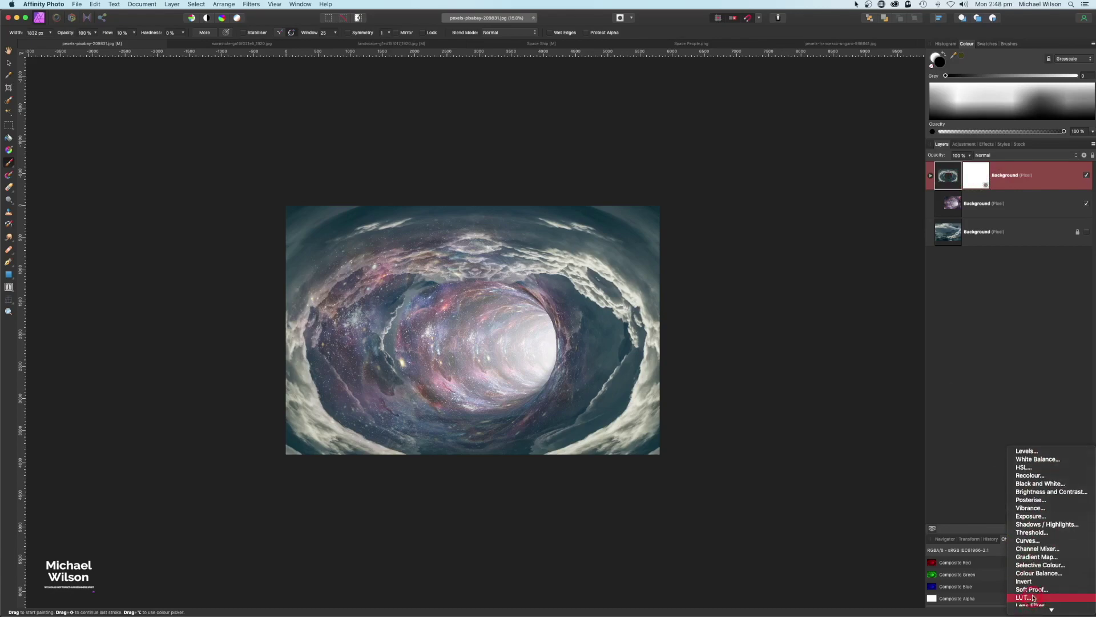
pyautogui.click(1042, 565)
pyautogui.moveTo(886, 153); pyautogui.dragTo(868, 135)
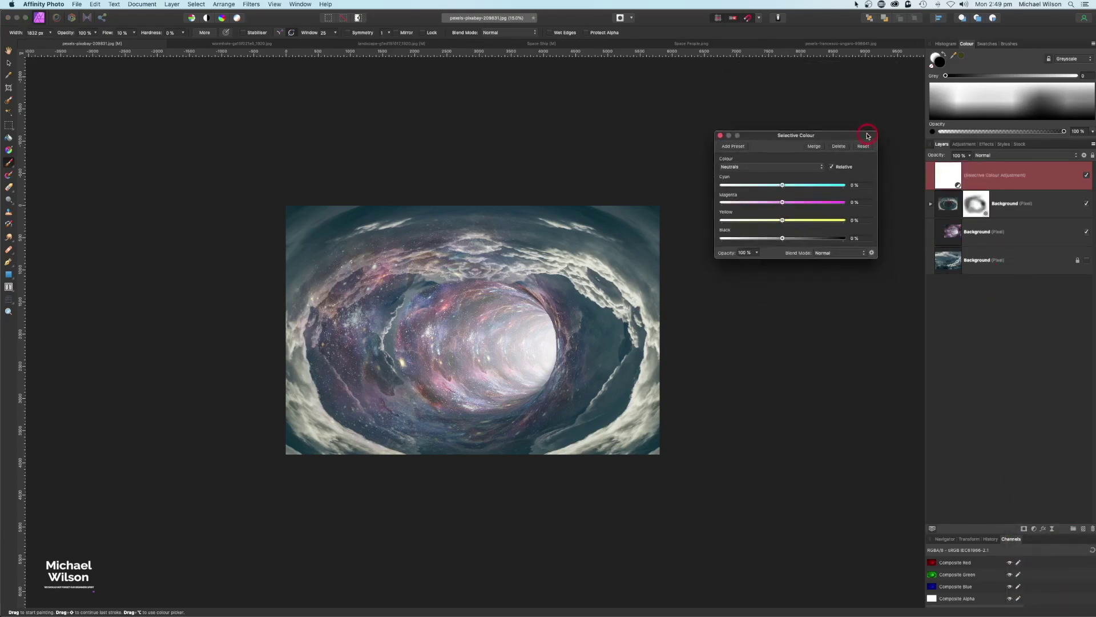
pyautogui.click(728, 167)
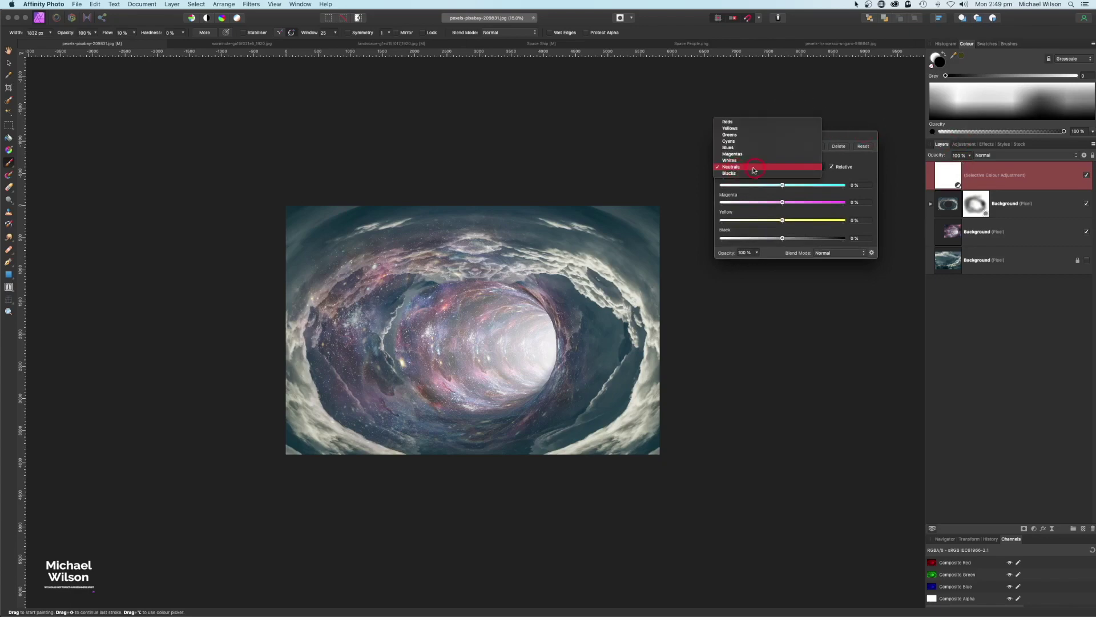
pyautogui.click(732, 167)
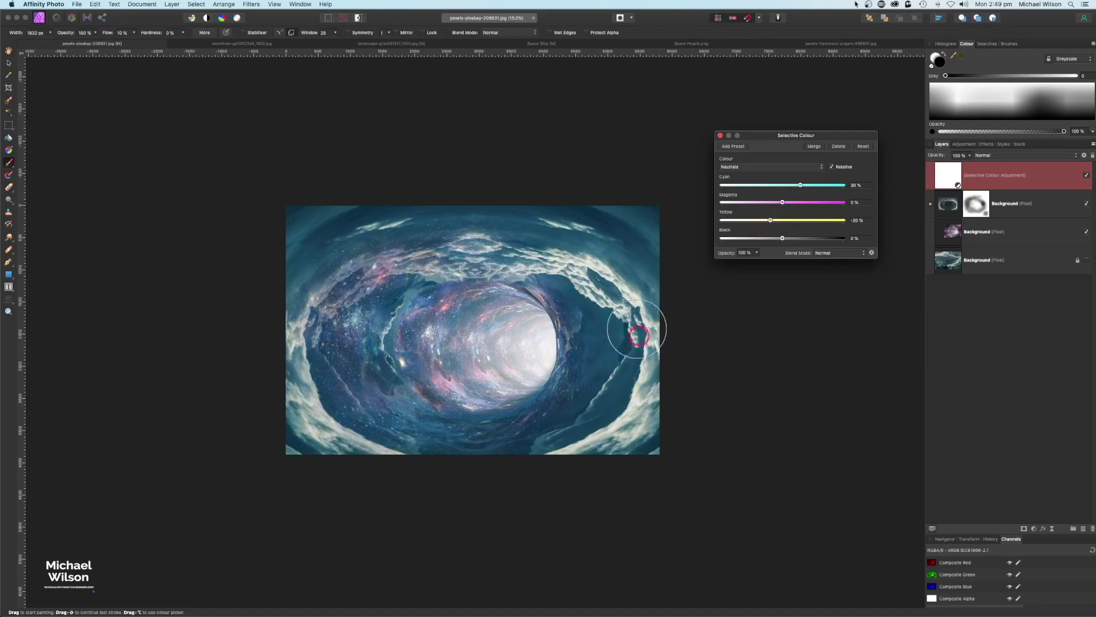
pyautogui.click(721, 136)
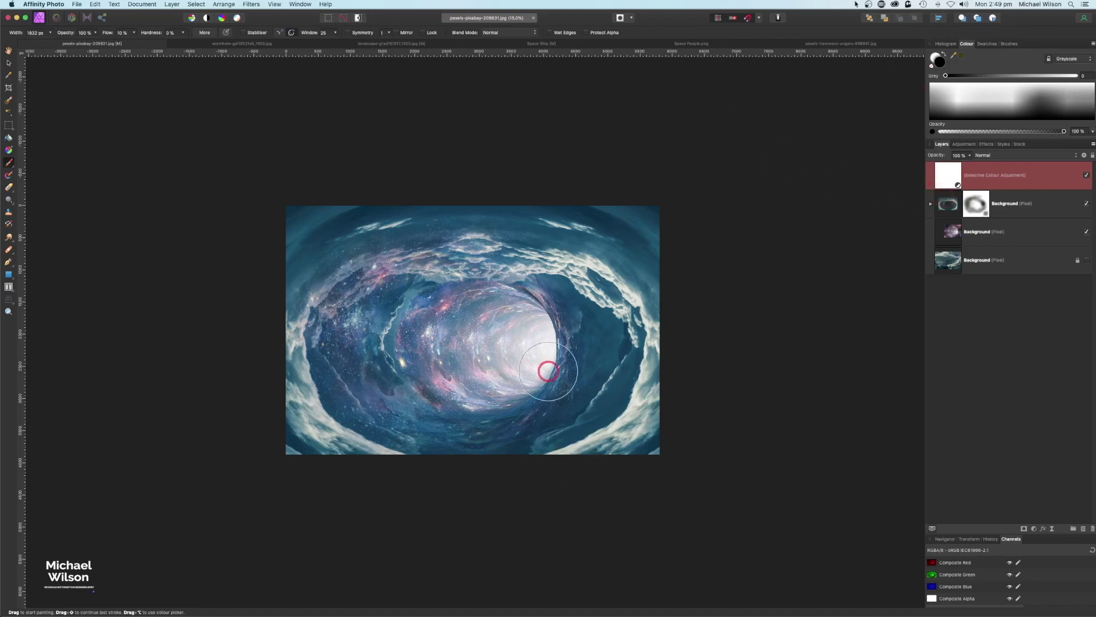
pyautogui.press('super+0')
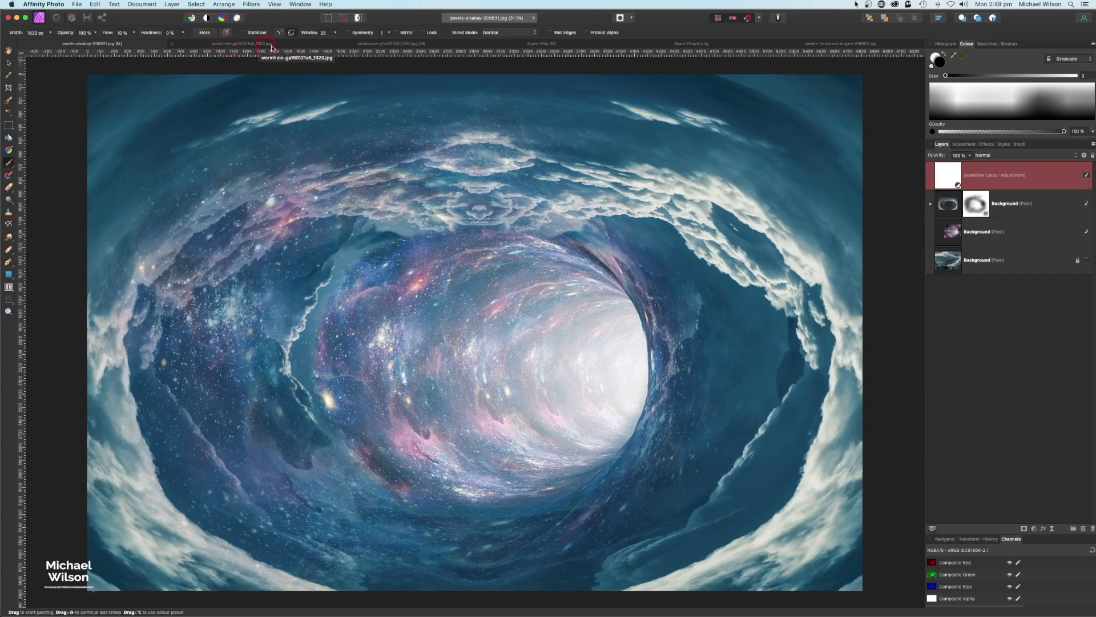
# Copy the selected mountains from the open landscape document and paste them directly above the cloud tunnel layer, below the Selective Colour adjustment
pyautogui.click(367, 44)
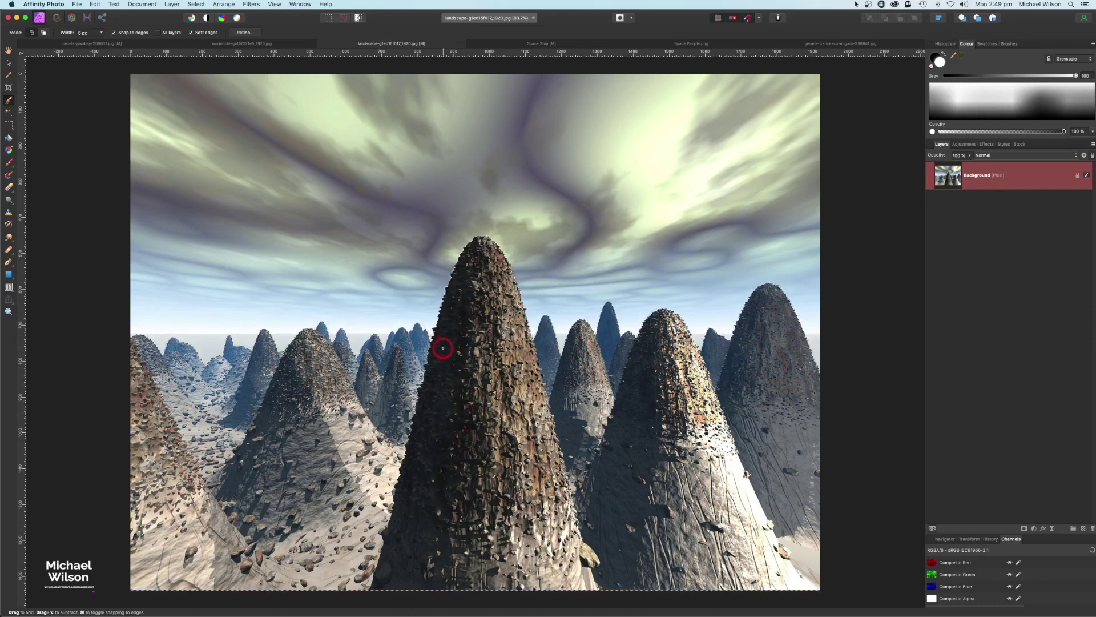
pyautogui.click(63, 45)
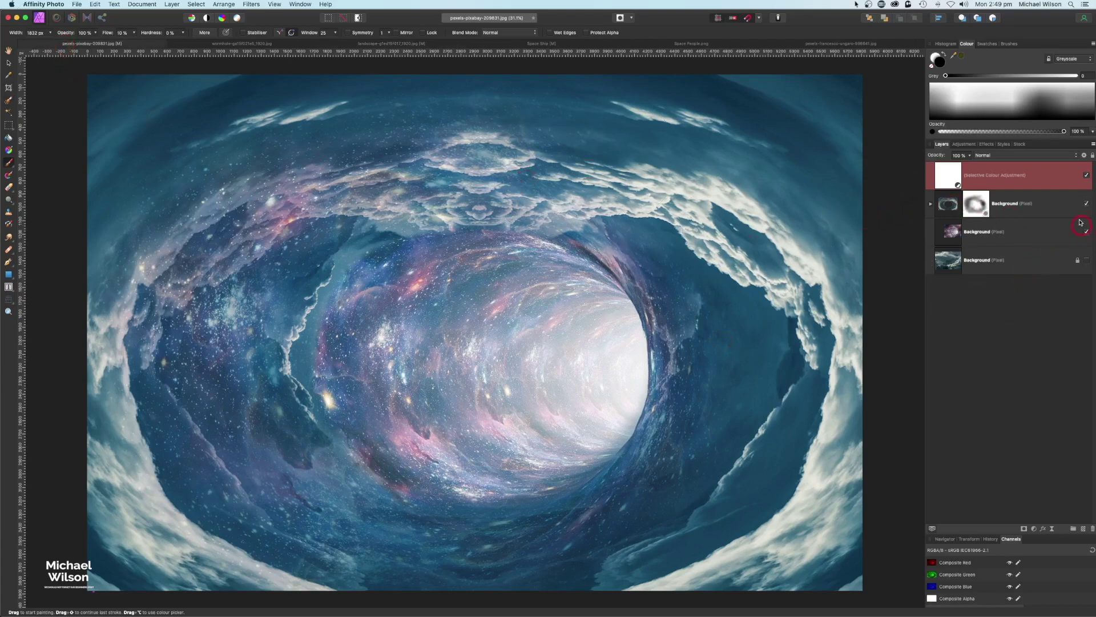
pyautogui.click(953, 203)
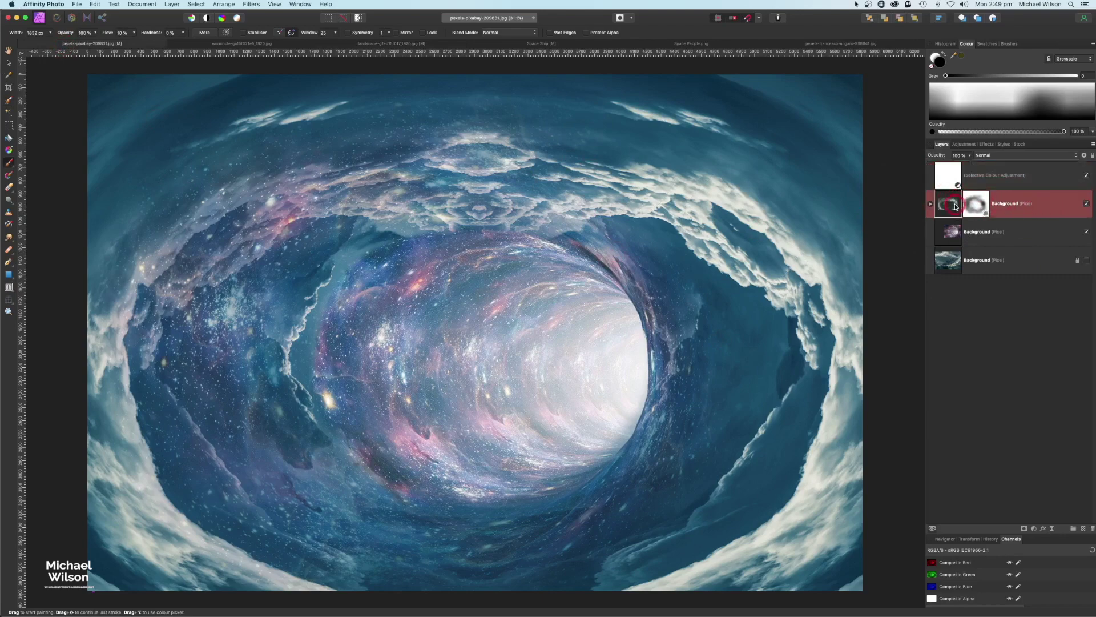
pyautogui.press('super+v')
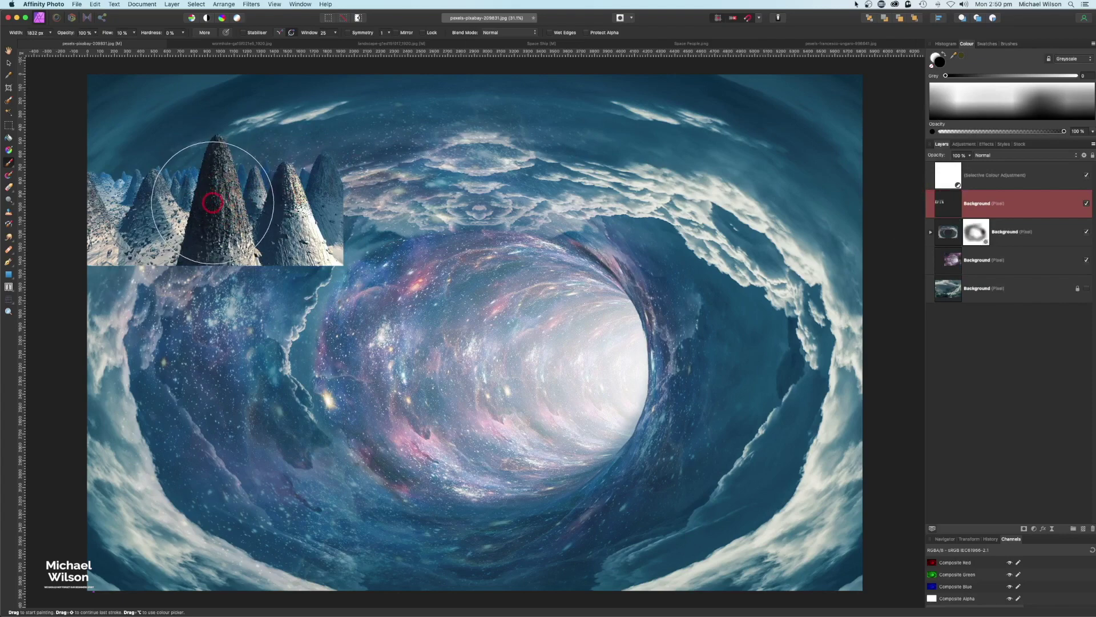
# Stretch the mountain layer horizontally until it spans the whole canvas and extends well past its right edge
pyautogui.press('super+minus')
pyautogui.press('super+minus')
pyautogui.press('super+minus')
pyautogui.press('super+minus')
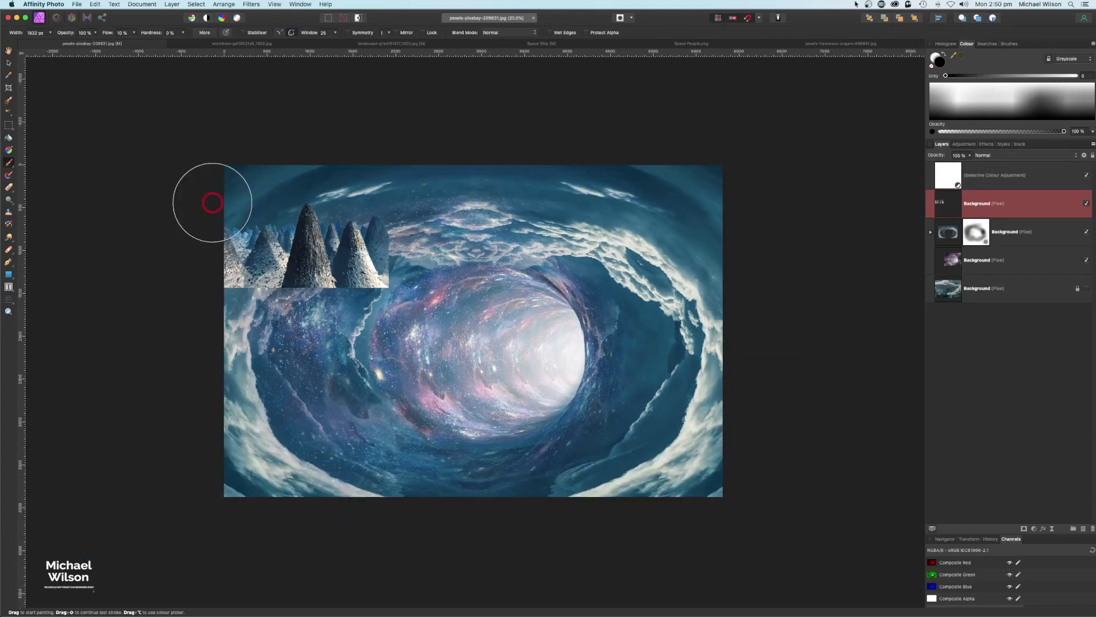
pyautogui.click(9, 62)
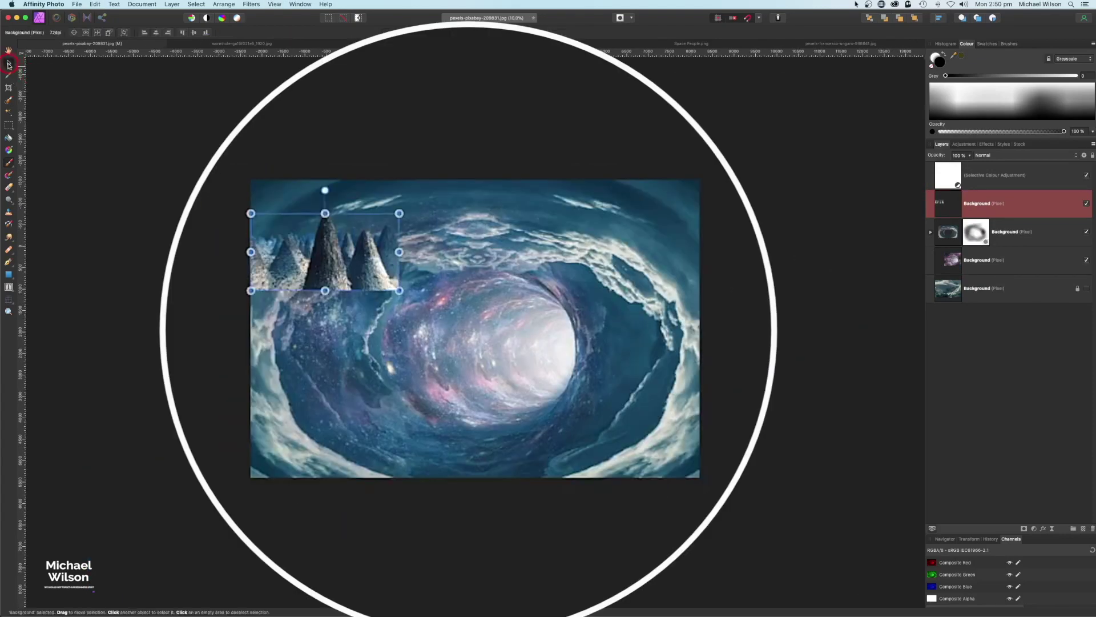
pyautogui.moveTo(399, 252); pyautogui.dragTo(872, 297)
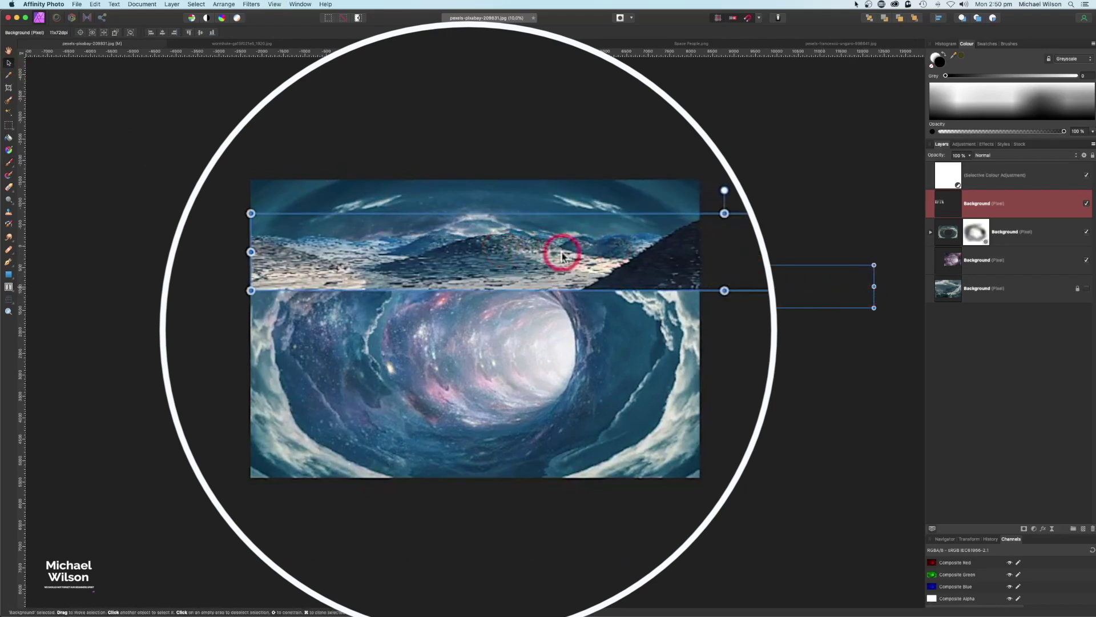
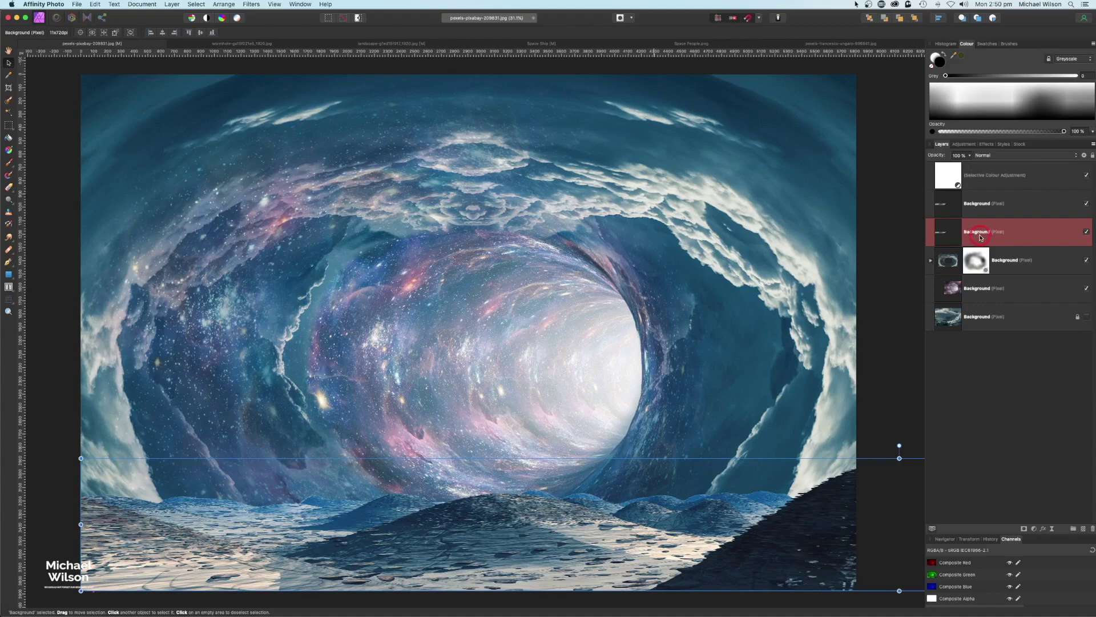
# Flip the lower mountain layer horizontally and move it up so its peaks rise behind the foreground mountains
pyautogui.click(229, 5)
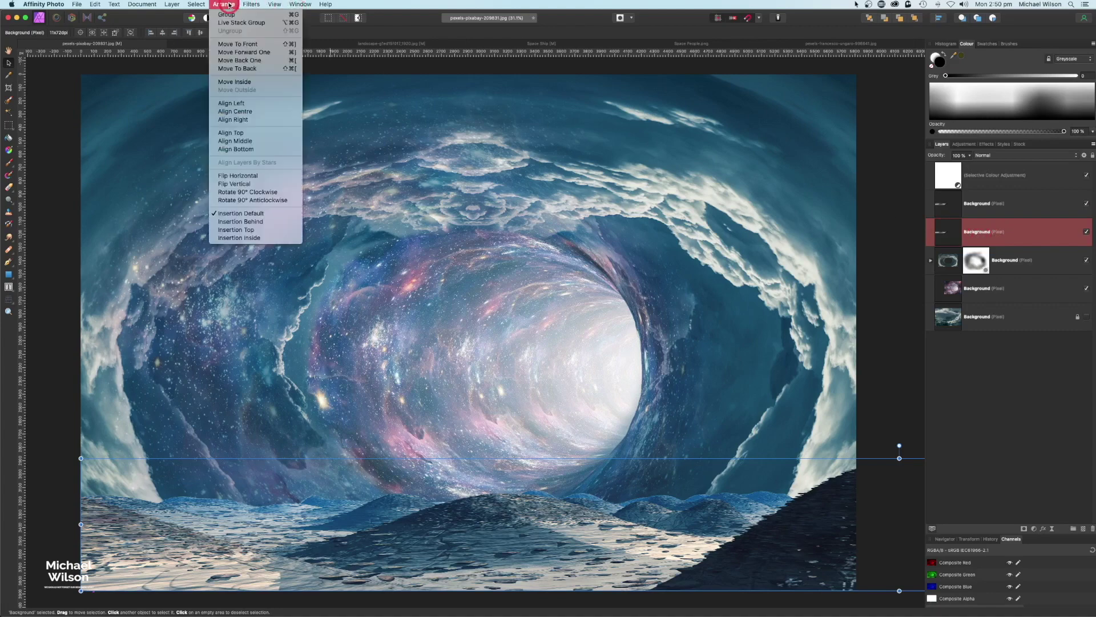
pyautogui.click(238, 175)
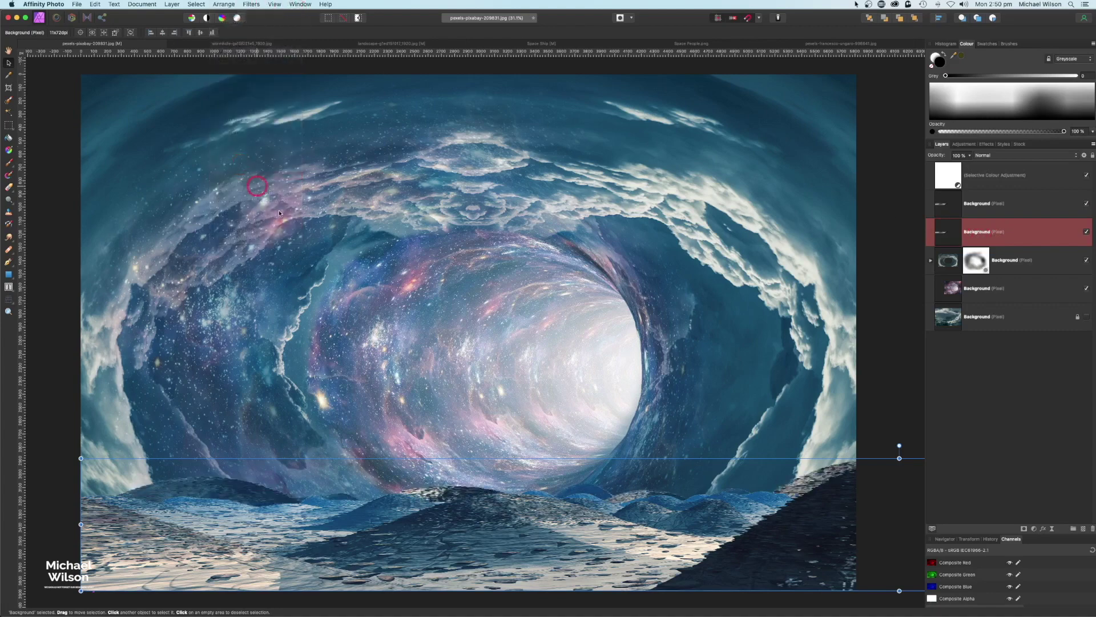
pyautogui.moveTo(517, 454); pyautogui.dragTo(511, 408)
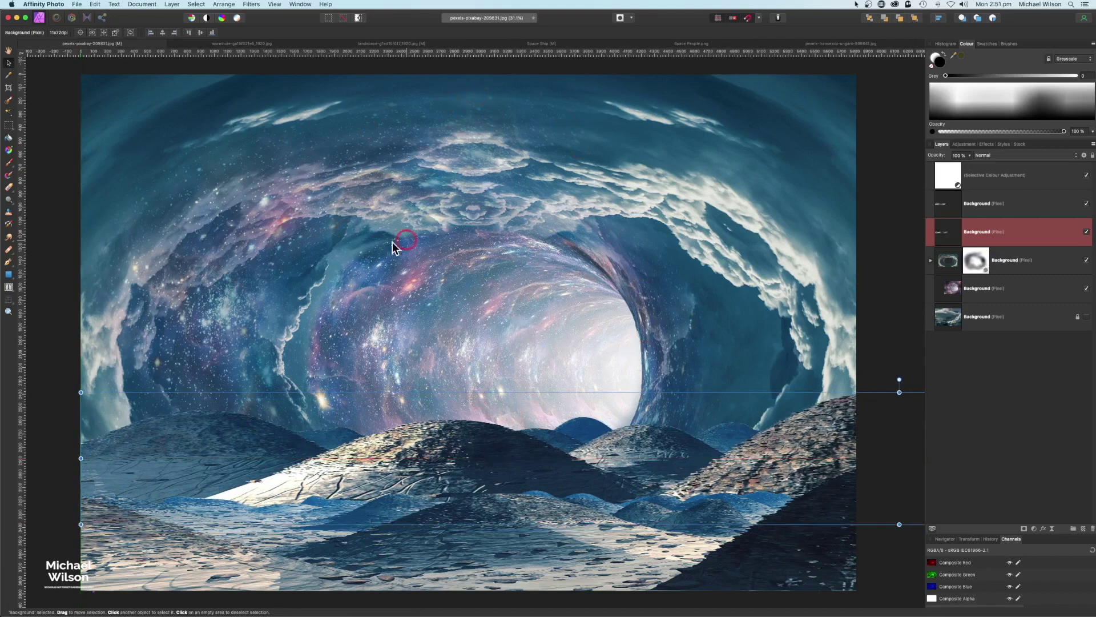
# Move the cloud tunnel and wormhole layers up together so the whole opening sits above the mountains
pyautogui.click(948, 261)
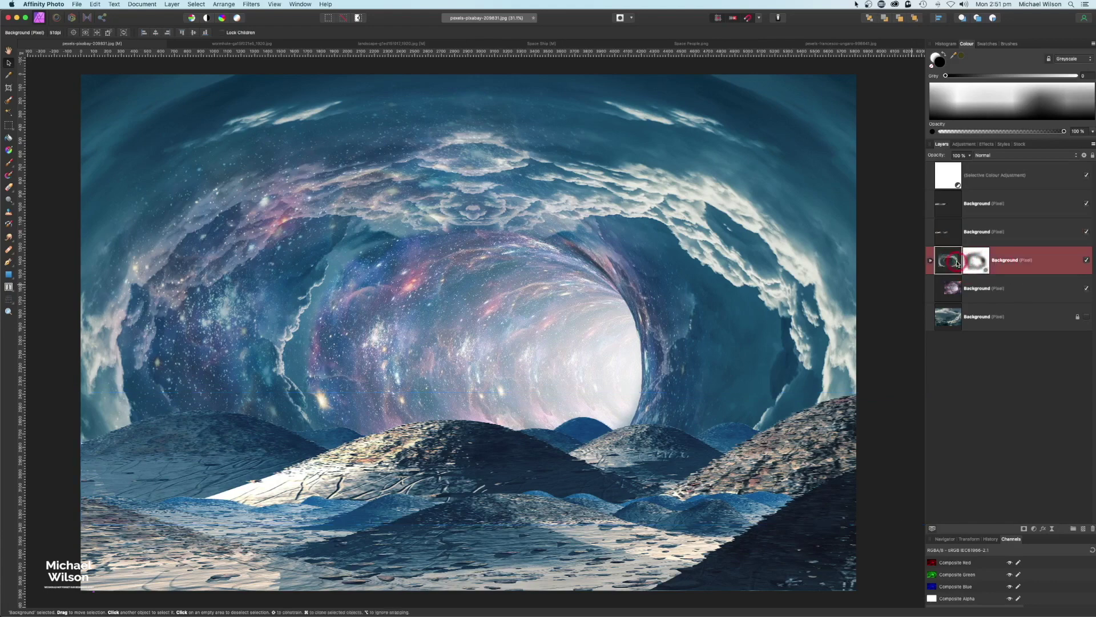
pyautogui.keyDown('shift'); pyautogui.click(946, 294); pyautogui.keyUp('shift')
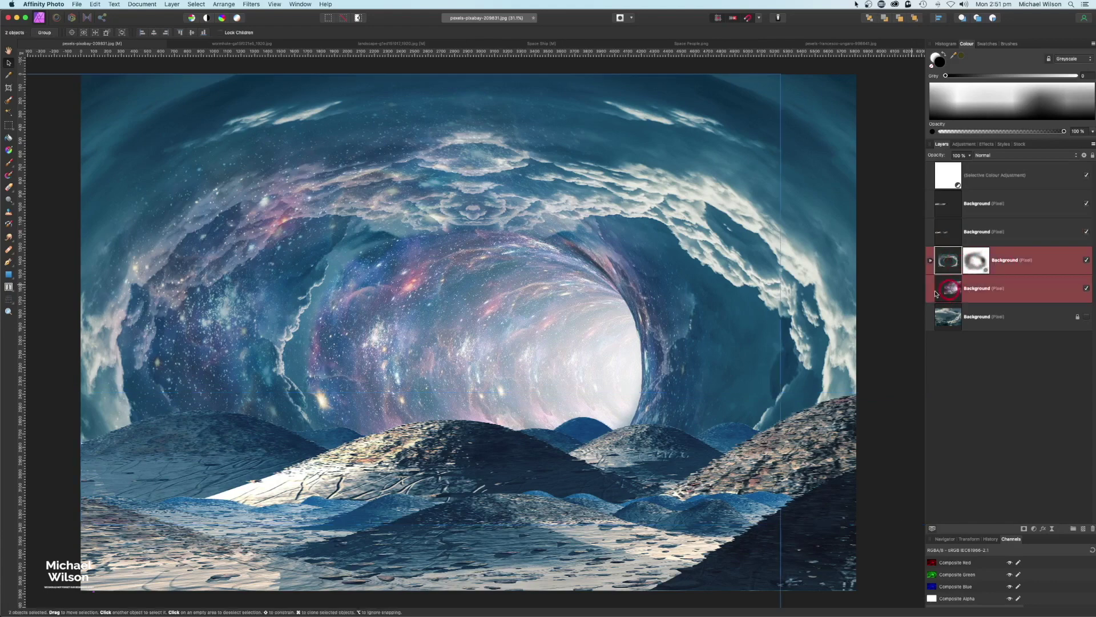
pyautogui.moveTo(728, 306); pyautogui.dragTo(728, 211)
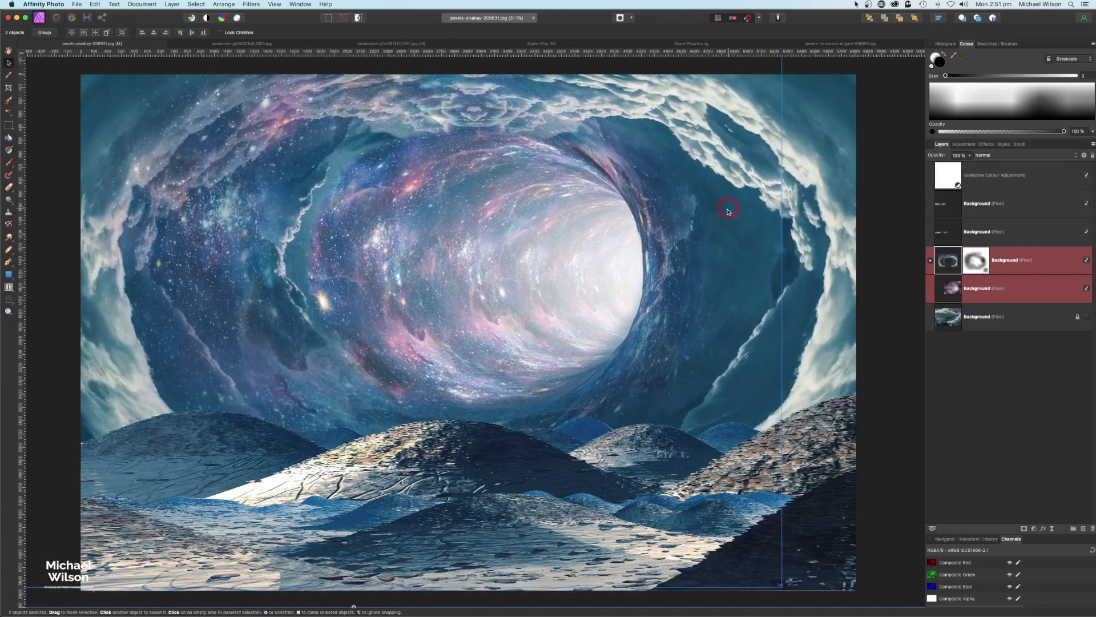
pyautogui.click(572, 280)
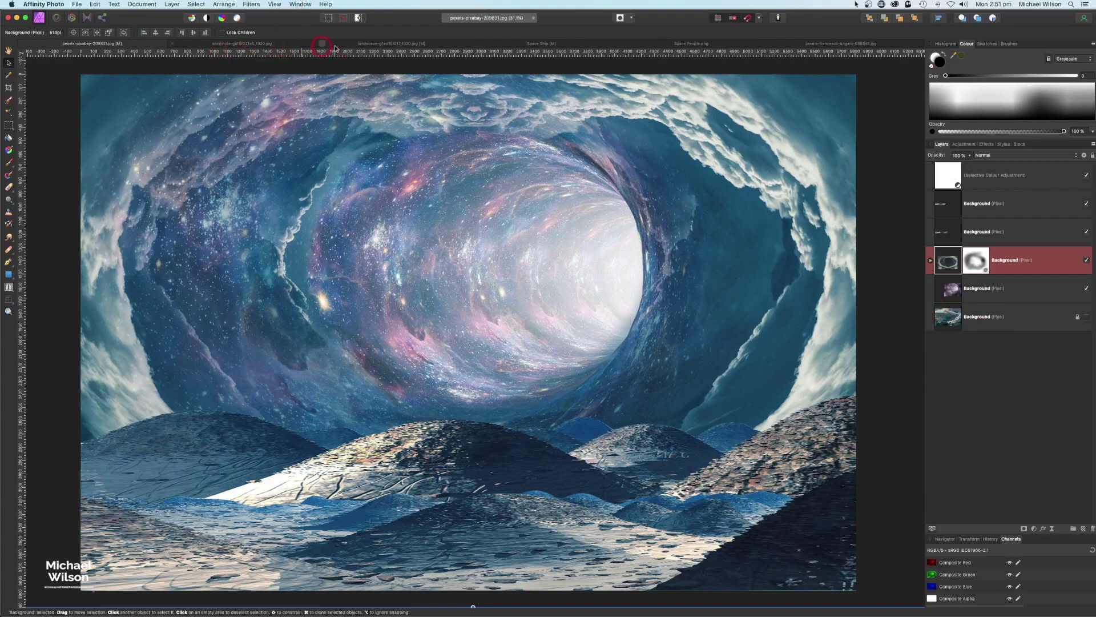
# Switch to the Space Ship document and compare the textured ship cutout with the original background image by toggling layer visibility
pyautogui.click(518, 46)
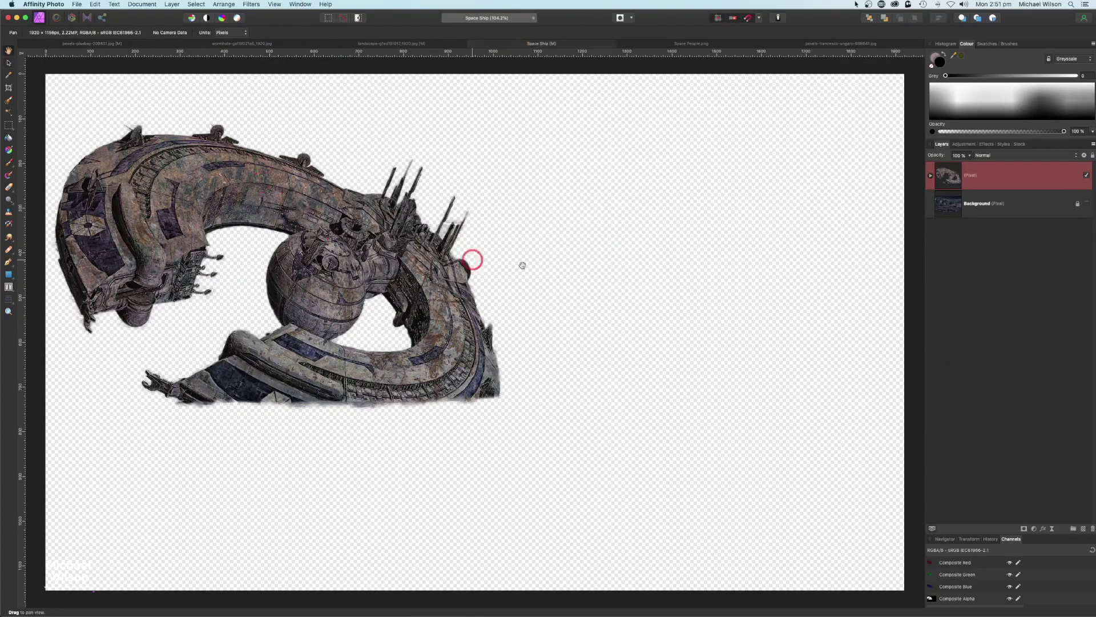
pyautogui.click(1087, 205)
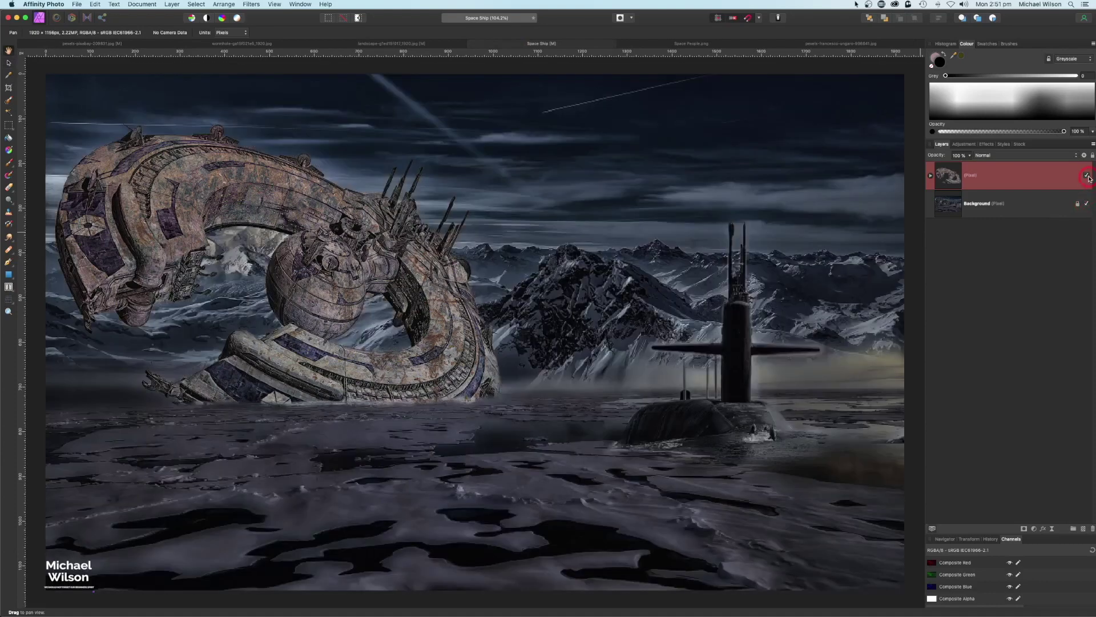
pyautogui.click(1086, 176)
pyautogui.click(158, 189)
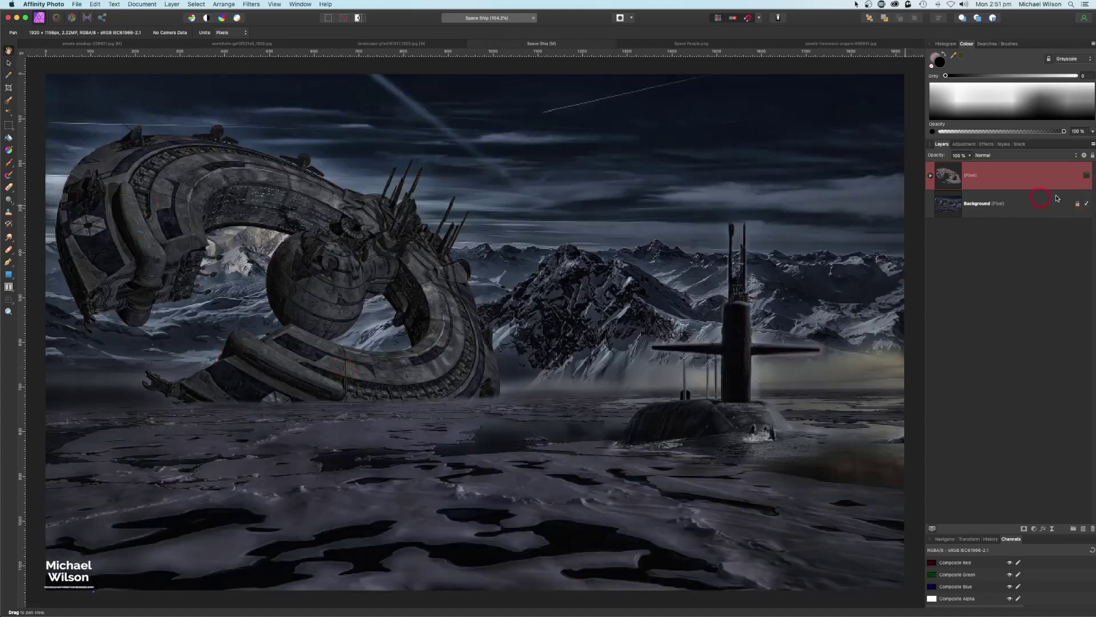
pyautogui.click(1087, 176)
pyautogui.click(1086, 204)
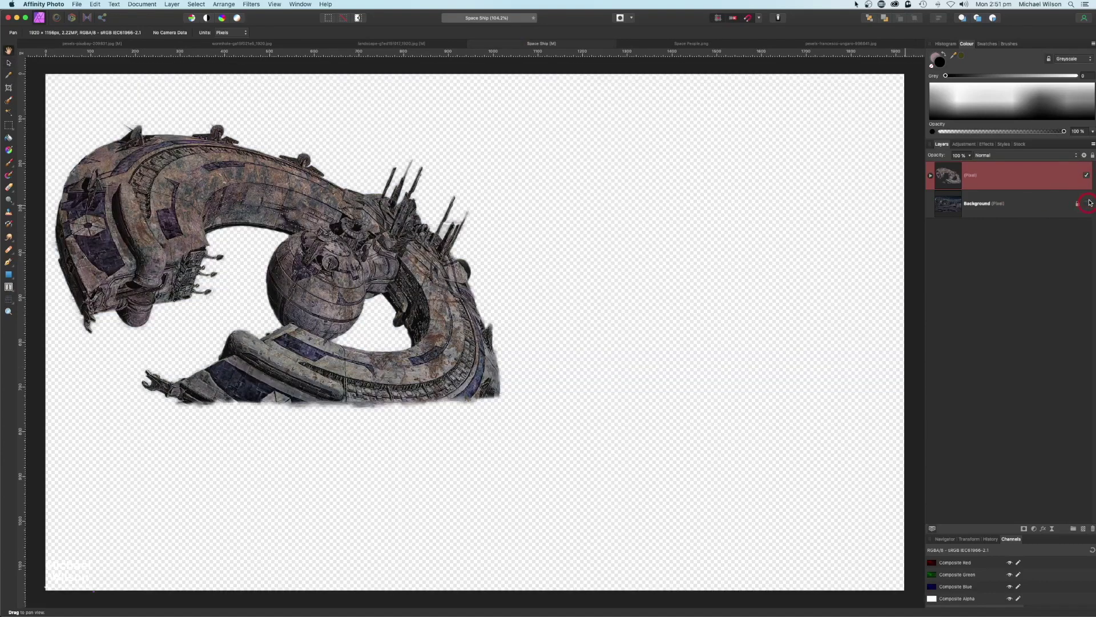
# Examine the blend mode and opacity of the three texture layers nested inside the ship layer
pyautogui.click(931, 177)
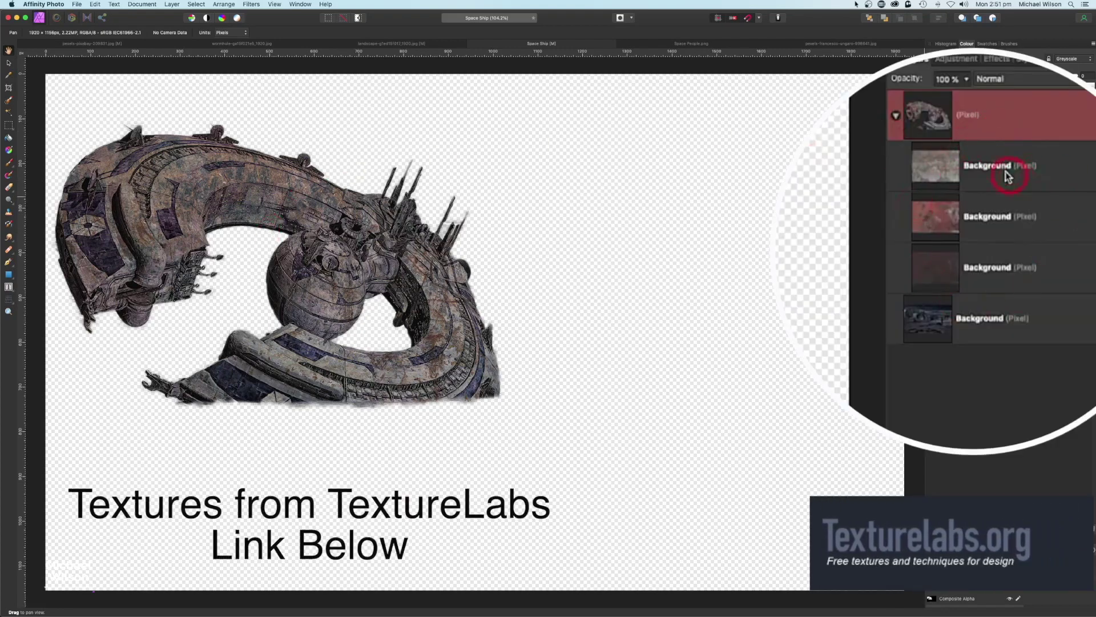
pyautogui.click(1000, 170)
pyautogui.click(1003, 222)
pyautogui.click(1005, 277)
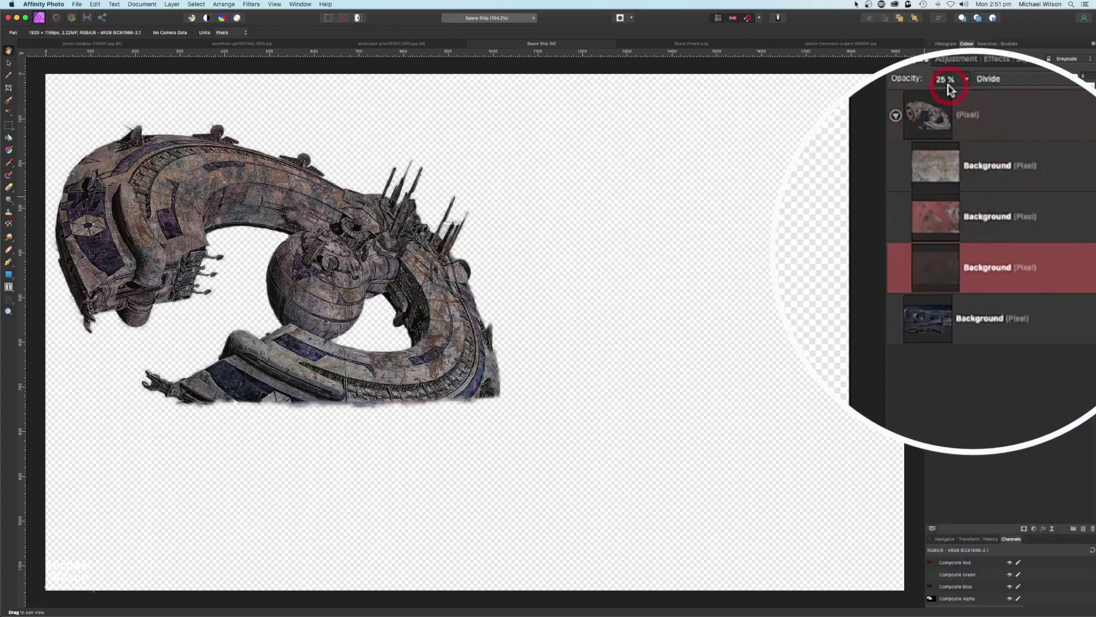
pyautogui.click(1016, 218)
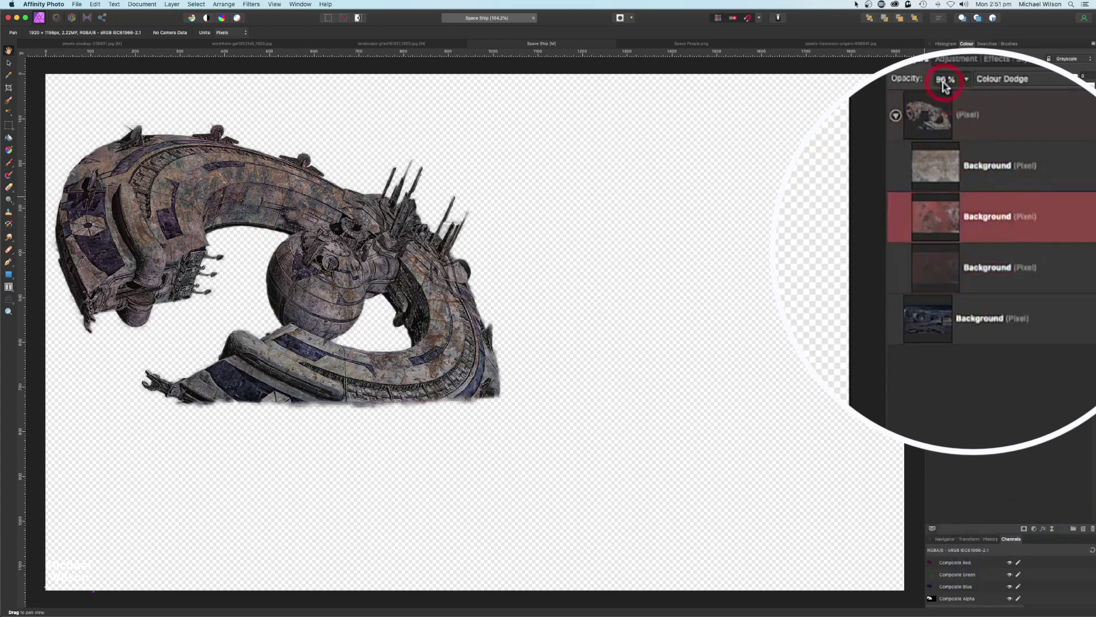
pyautogui.click(1001, 166)
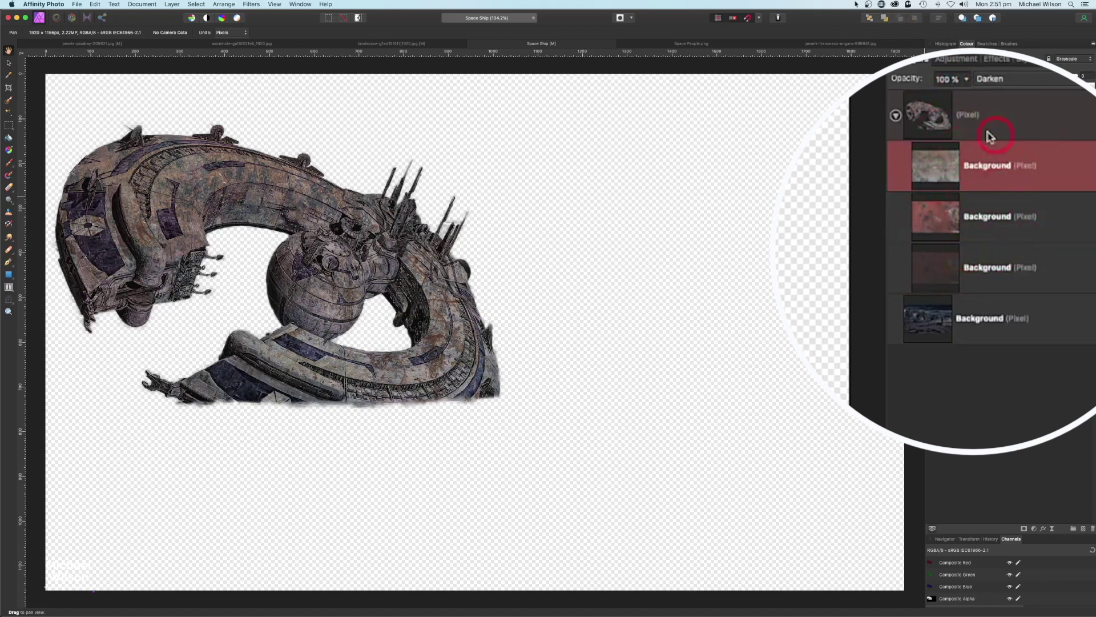
pyautogui.click(895, 115)
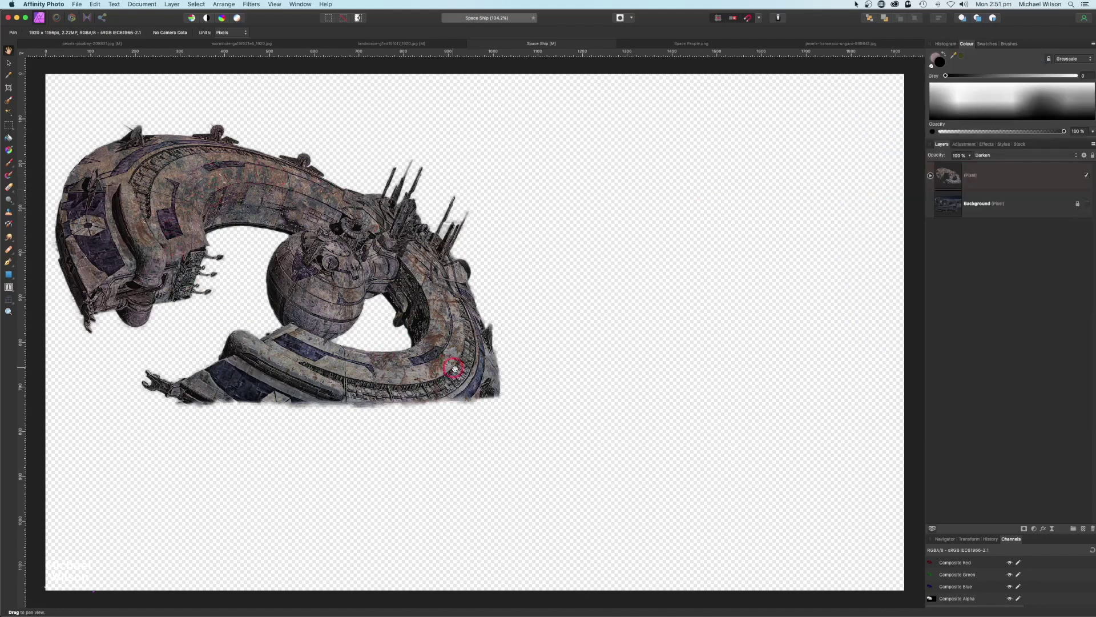
# Copy the textured ship layer into the wormhole composite, pasting it between the two mountain layers
pyautogui.click(1007, 179)
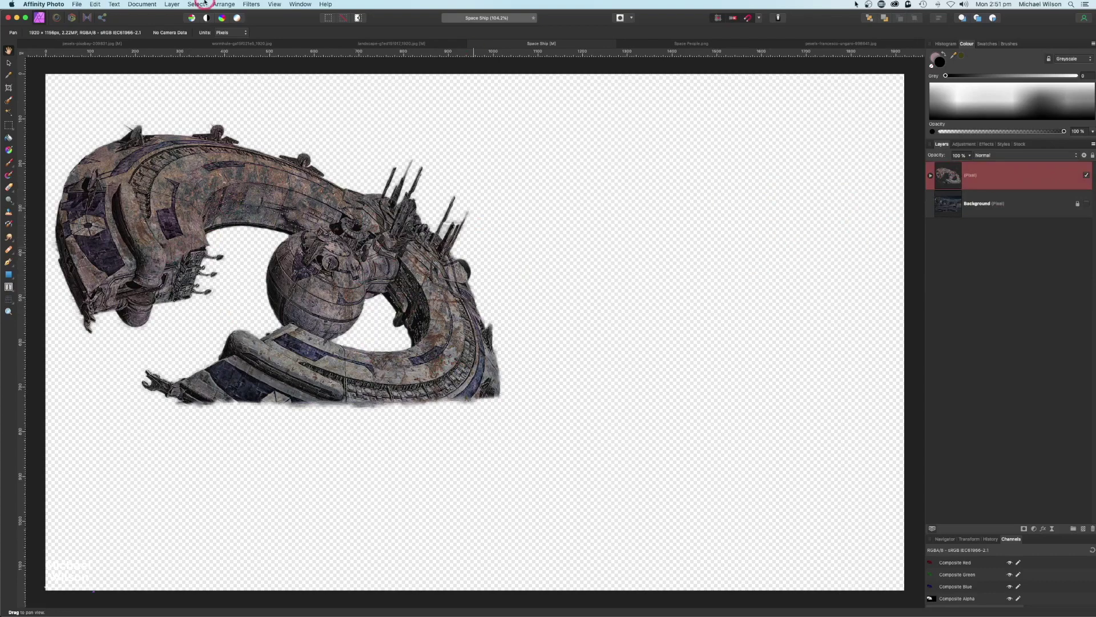
pyautogui.click(86, 44)
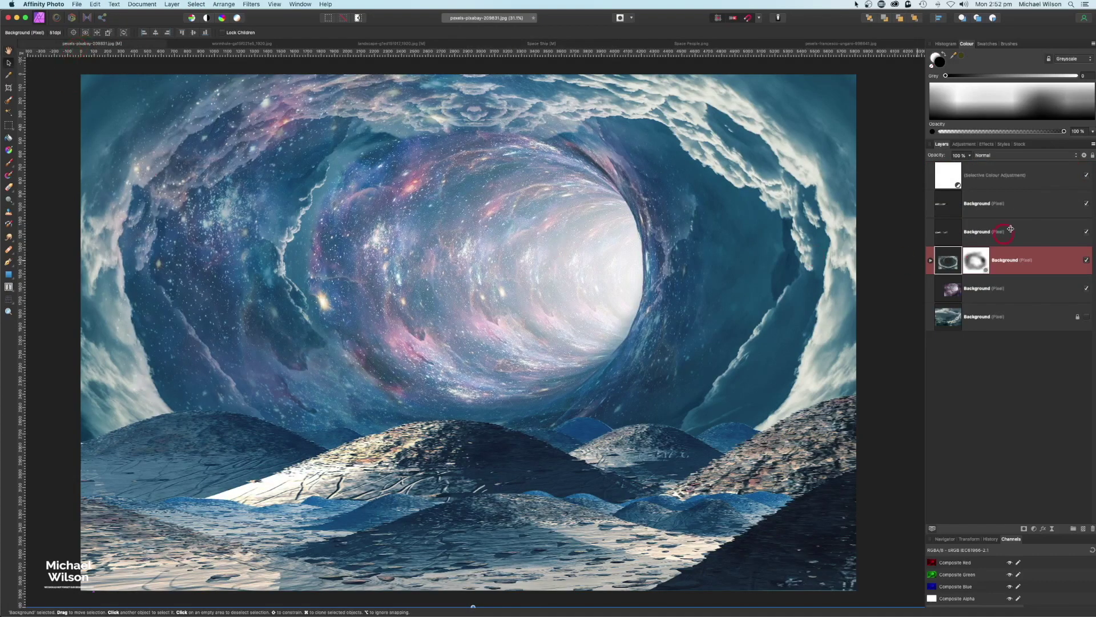
pyautogui.click(976, 205)
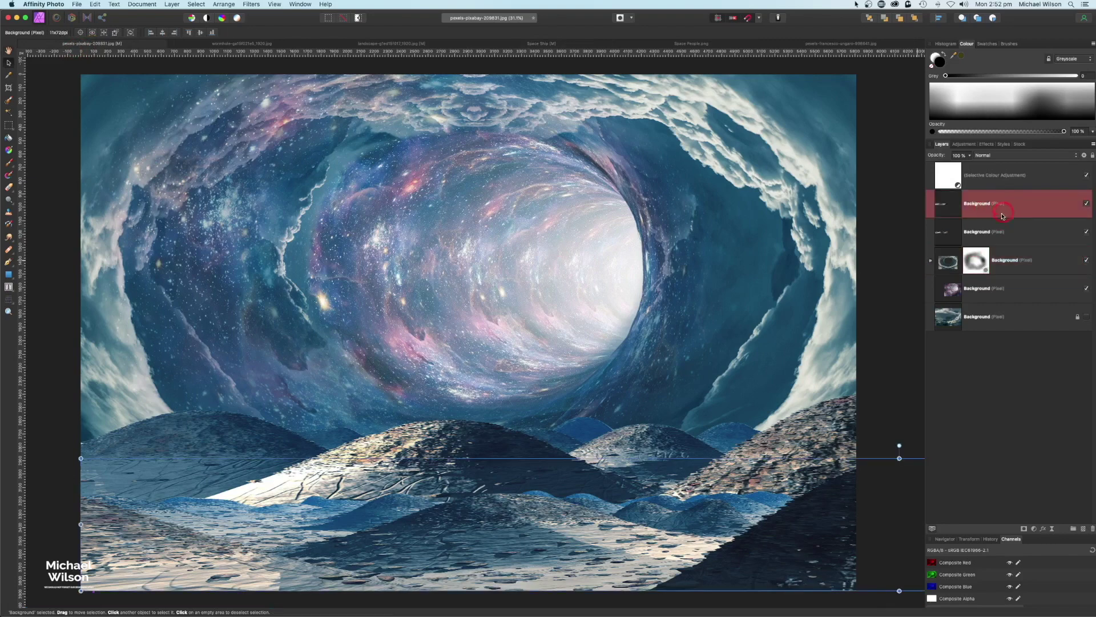
pyautogui.click(446, 470)
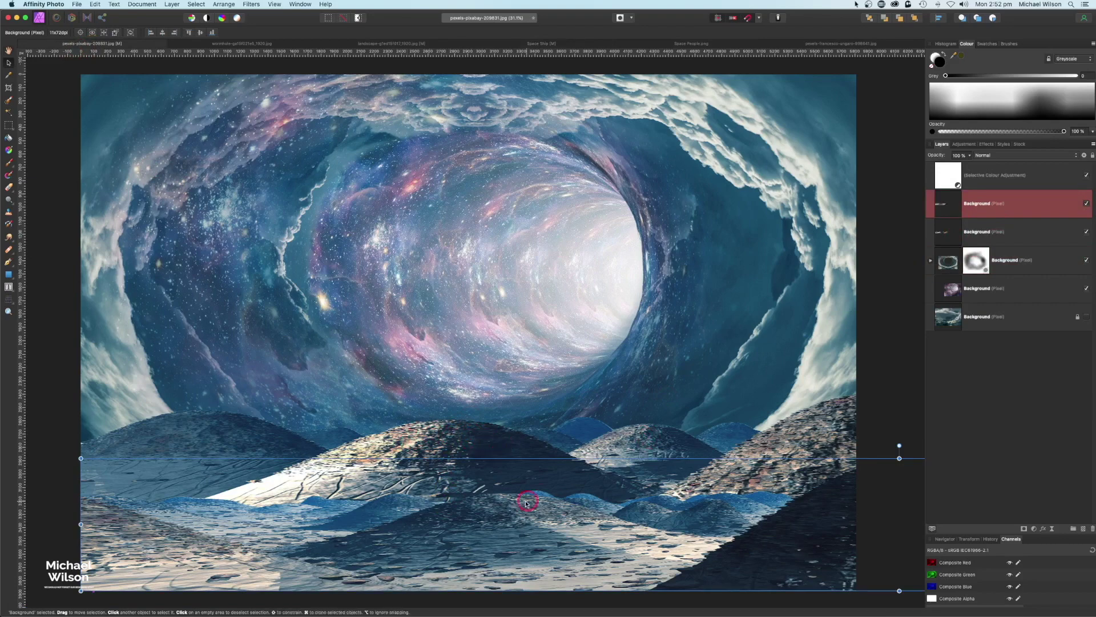
pyautogui.click(978, 221)
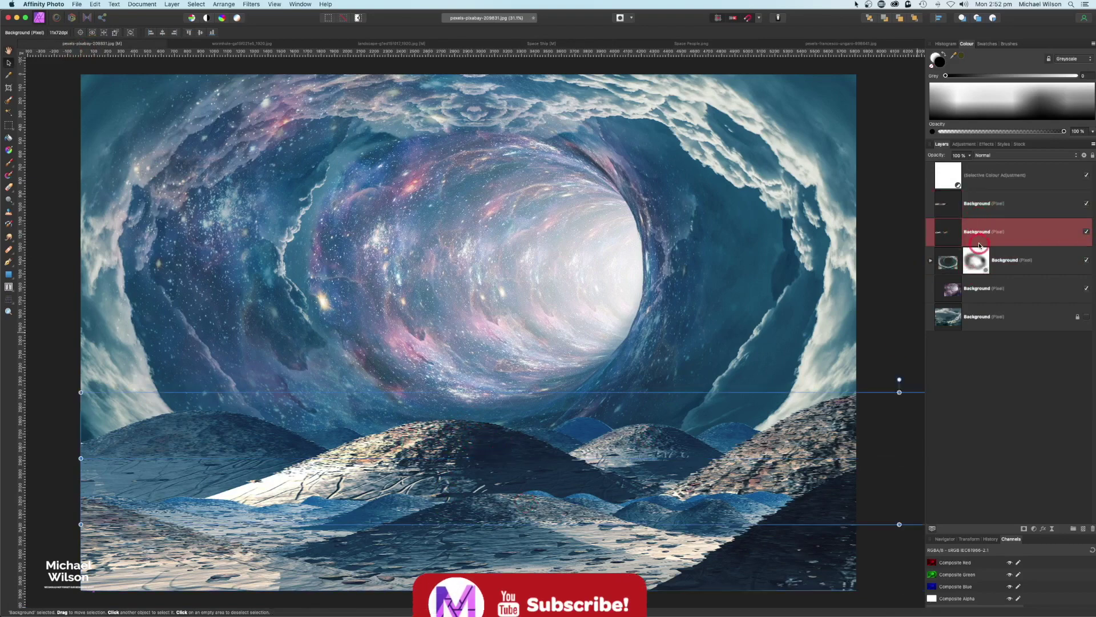
pyautogui.press('super+v')
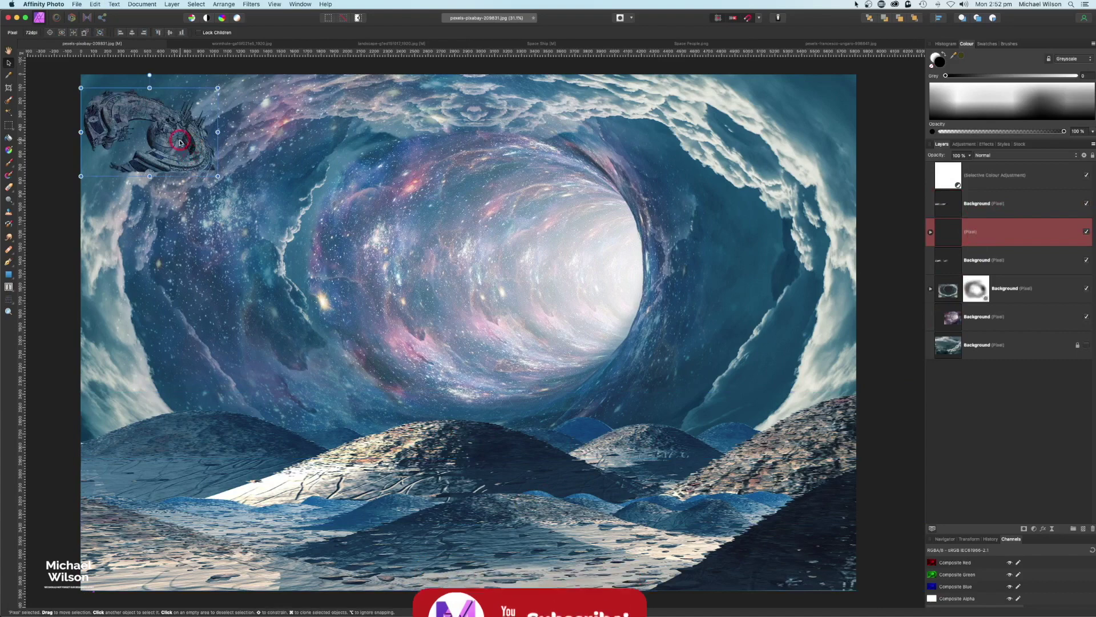
# Enlarge the ship and place it partly beyond the canvas's left edge, with its base sunk behind the foreground mountains
pyautogui.moveTo(219, 181); pyautogui.dragTo(737, 583)
pyautogui.moveTo(486, 276); pyautogui.dragTo(415, 412)
pyautogui.moveTo(691, 223); pyautogui.dragTo(721, 197)
pyautogui.moveTo(554, 327); pyautogui.dragTo(548, 329)
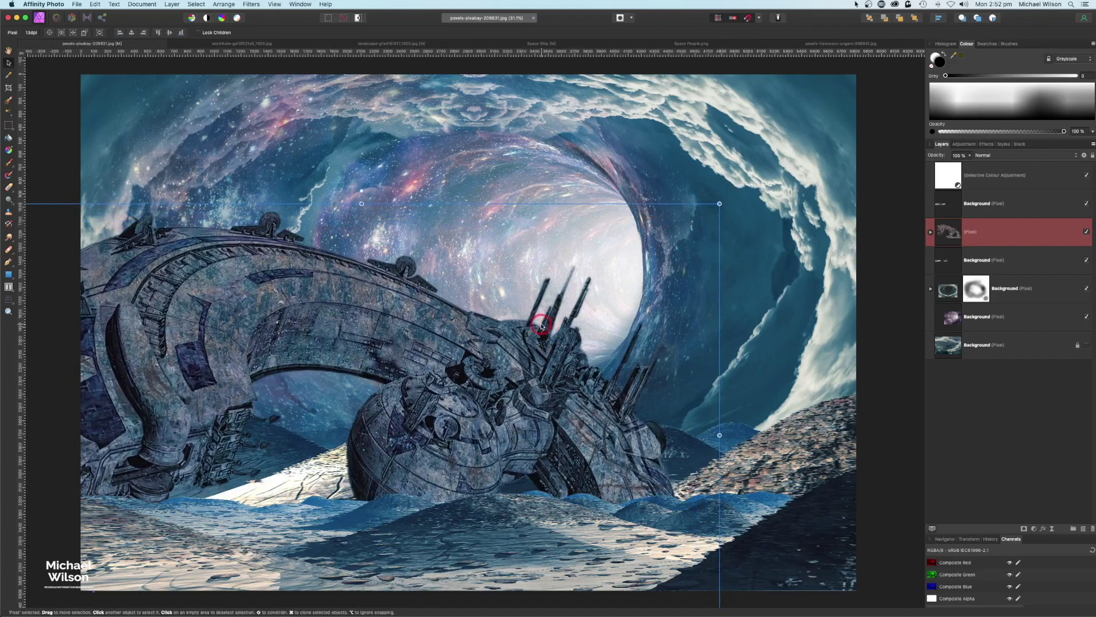
pyautogui.click(596, 216)
pyautogui.click(290, 357)
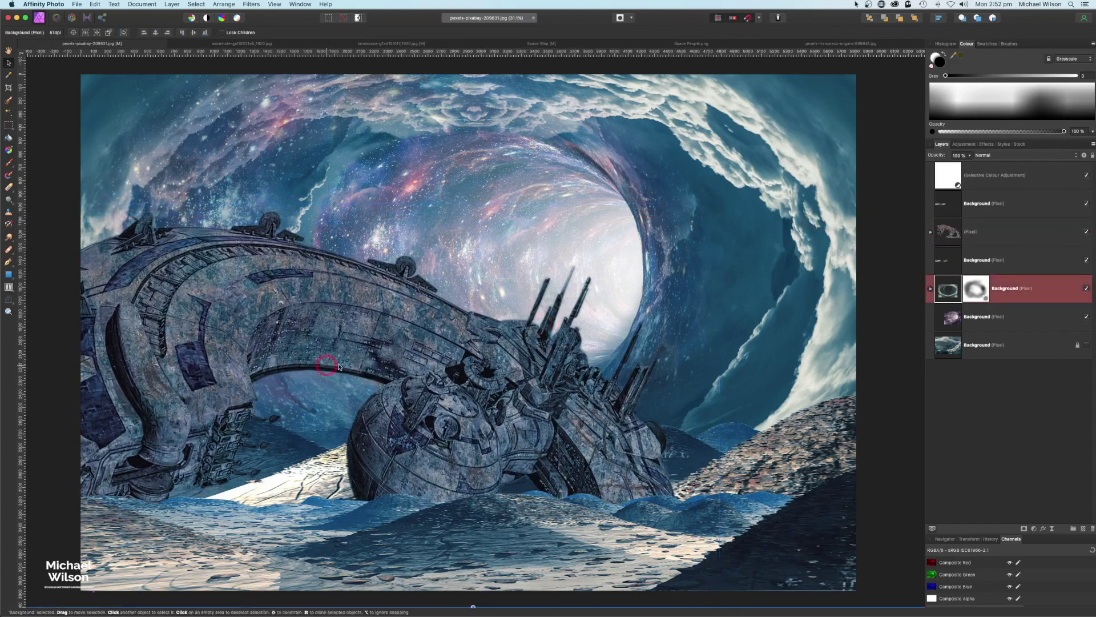
# Mask the Selective Colour adjustment off the ship by painting over it with a soft black brush at 50% flow
pyautogui.click(368, 298)
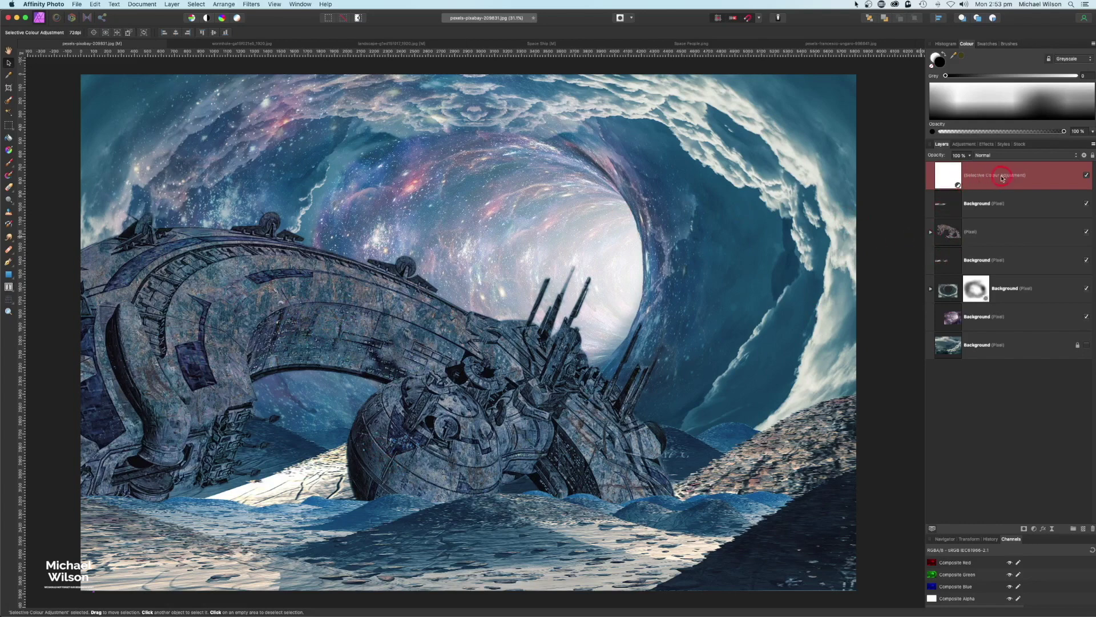
pyautogui.click(9, 163)
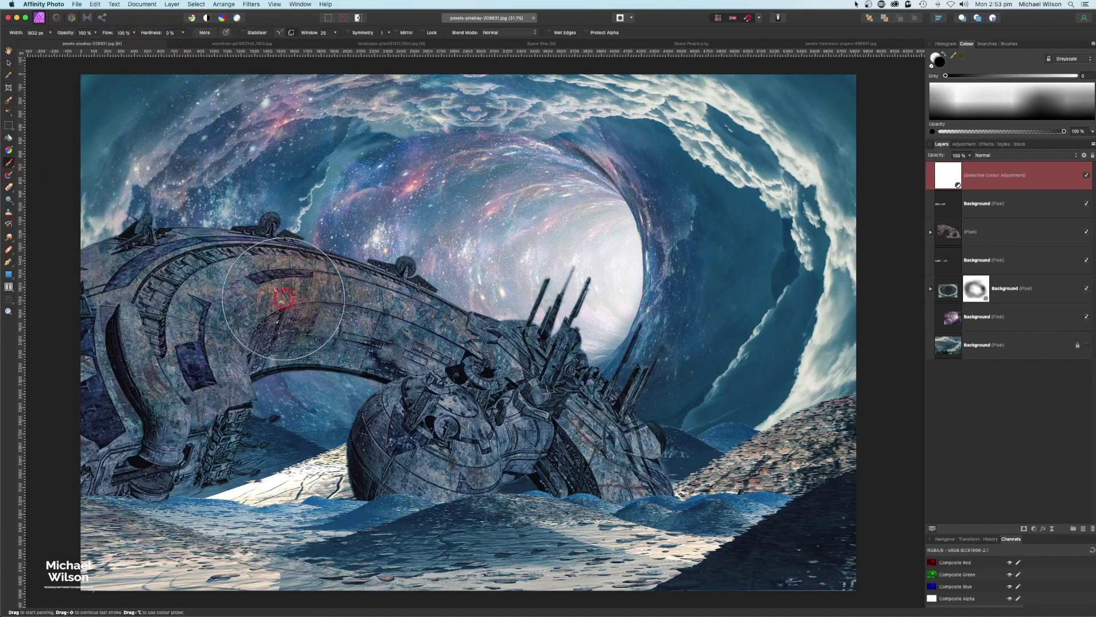
pyautogui.moveTo(224, 302)
pyautogui.mouseDown()
pyautogui.moveTo(237, 326)
pyautogui.moveTo(295, 316)
pyautogui.moveTo(367, 331)
pyautogui.moveTo(259, 320)
pyautogui.mouseUp()
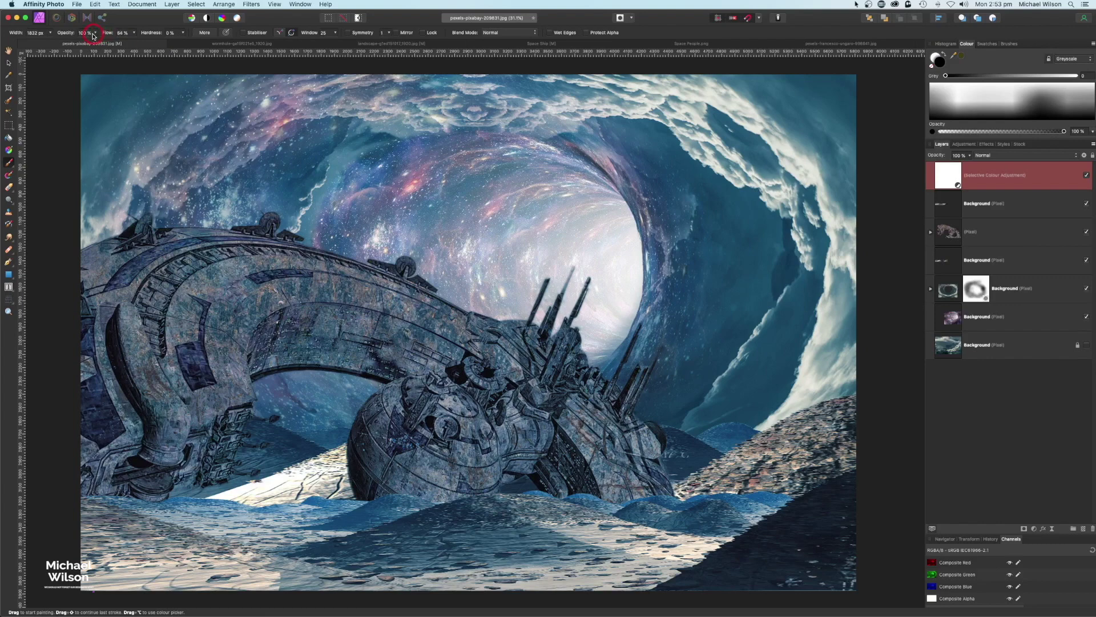
pyautogui.moveTo(189, 325)
pyautogui.mouseDown()
pyautogui.moveTo(137, 416)
pyautogui.moveTo(163, 325)
pyautogui.moveTo(191, 307)
pyautogui.moveTo(418, 358)
pyautogui.moveTo(400, 436)
pyautogui.moveTo(525, 422)
pyautogui.moveTo(585, 477)
pyautogui.moveTo(503, 362)
pyautogui.moveTo(136, 252)
pyautogui.moveTo(166, 466)
pyautogui.moveTo(368, 463)
pyautogui.moveTo(318, 389)
pyautogui.moveTo(251, 419)
pyautogui.mouseUp()
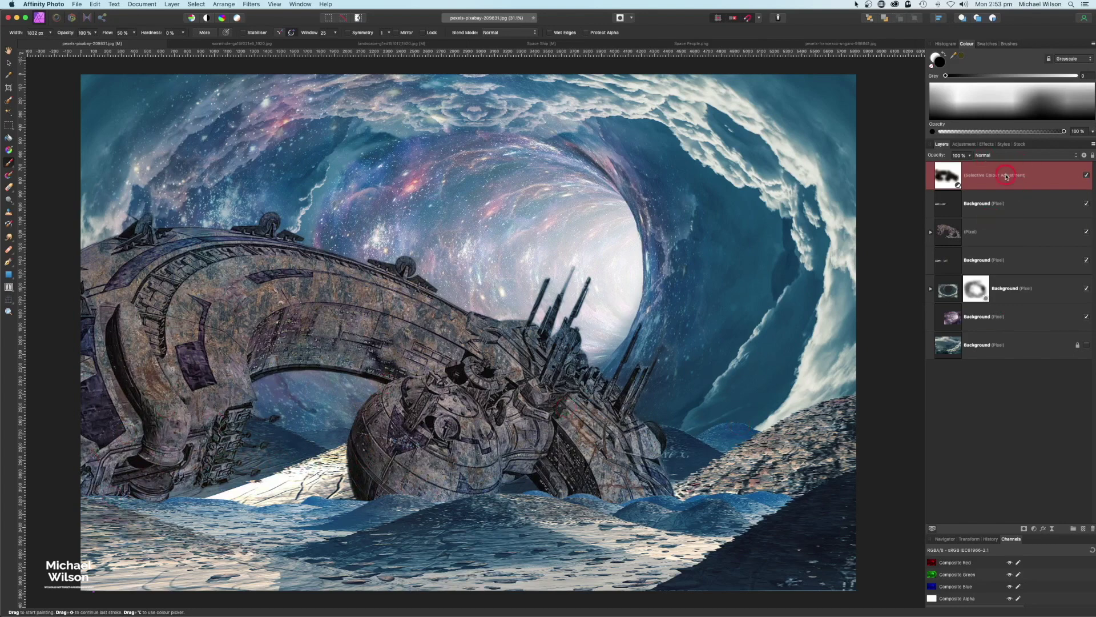
# Duplicate the ship layer and apply a black Colour Overlay effect at 100% opacity to the lower copy
pyautogui.click(970, 231)
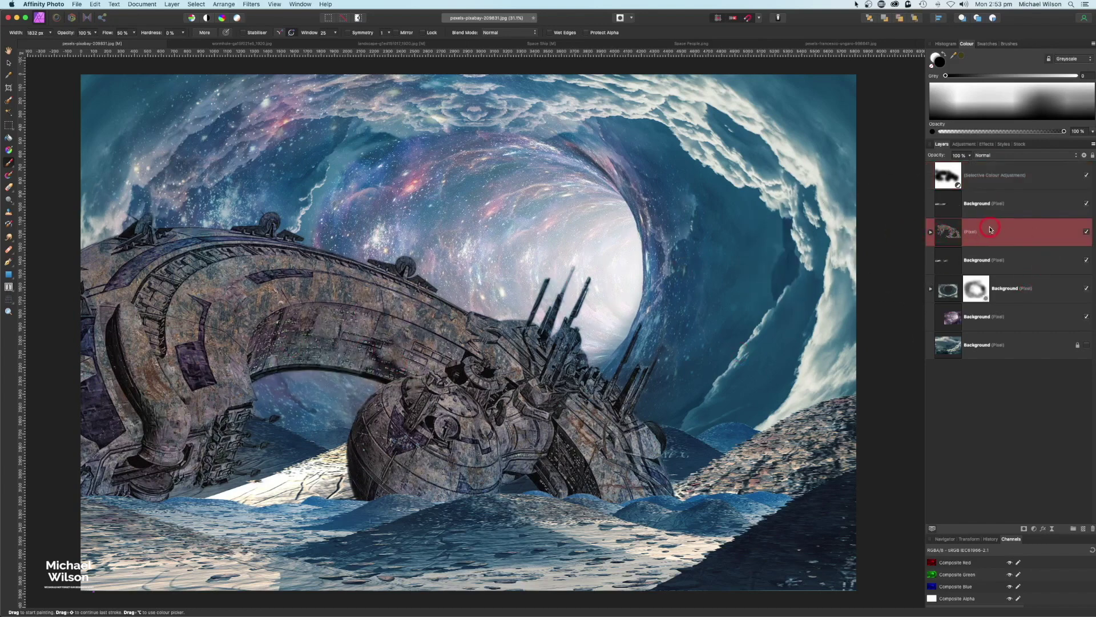
pyautogui.press('super+j')
pyautogui.click(988, 265)
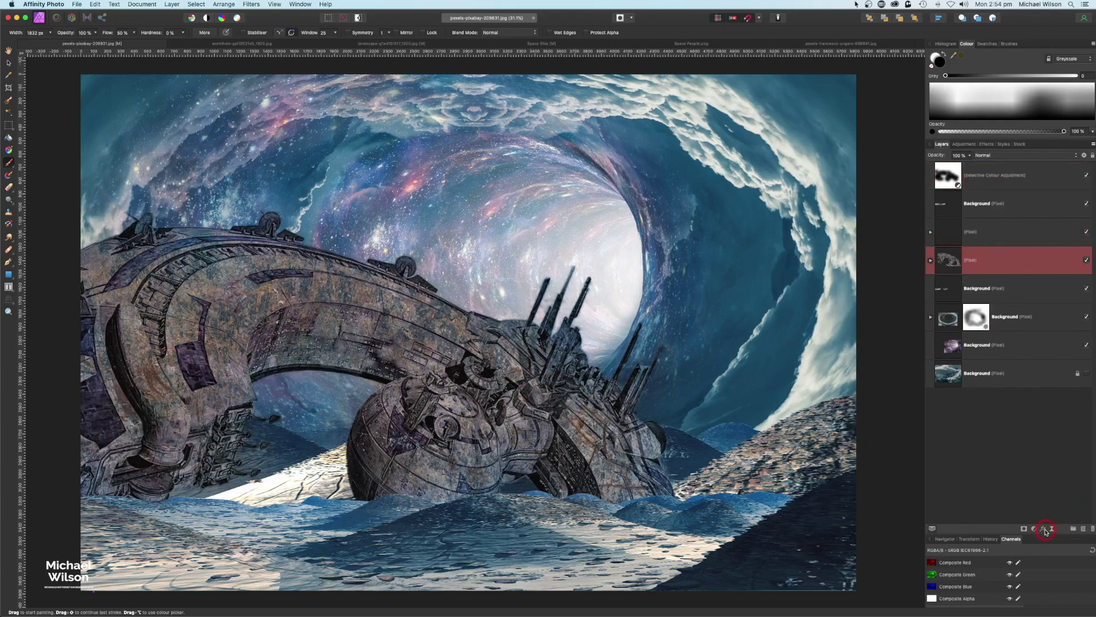
pyautogui.click(1046, 530)
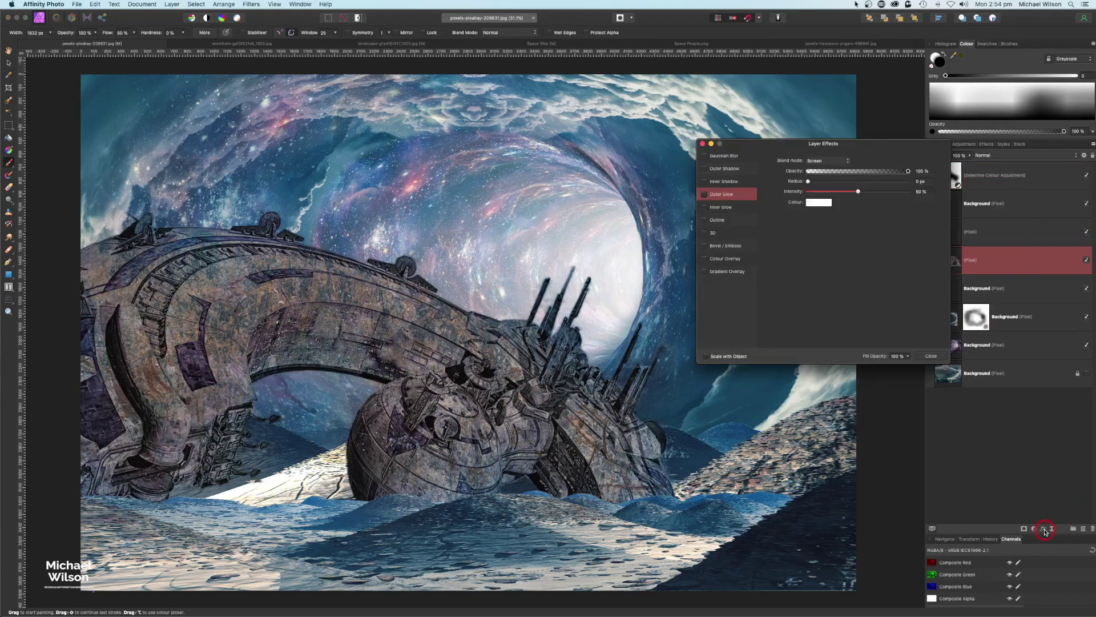
pyautogui.click(724, 260)
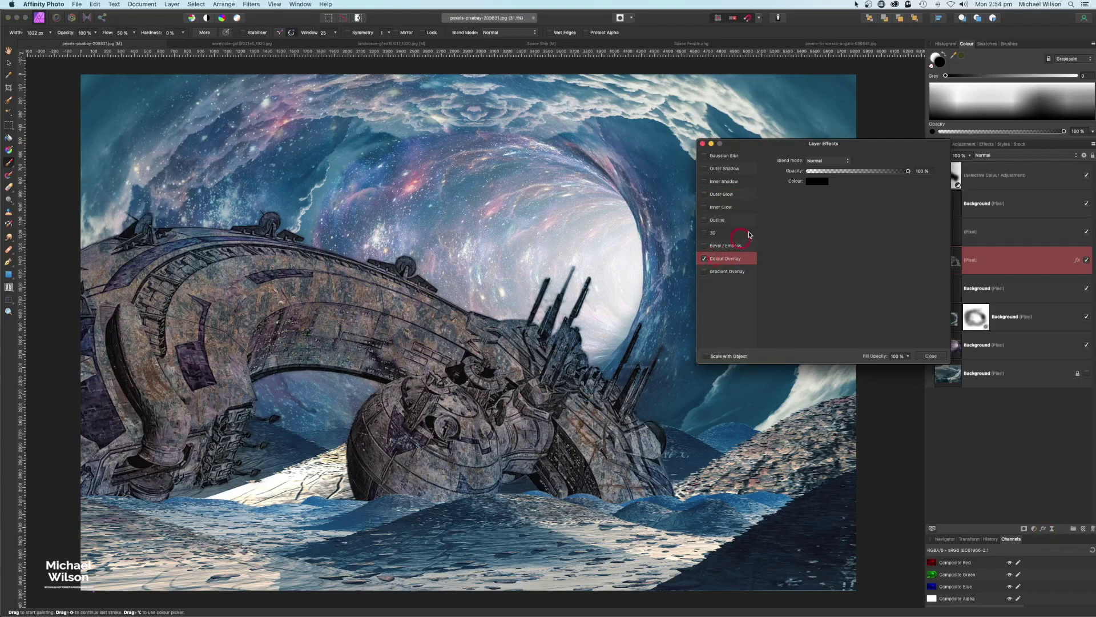
pyautogui.click(720, 145)
# Move the black ship copy down beneath the ship and enlarge it toward the right beyond the canvas edge
pyautogui.click(1007, 264)
pyautogui.click(12, 64)
pyautogui.click(500, 313)
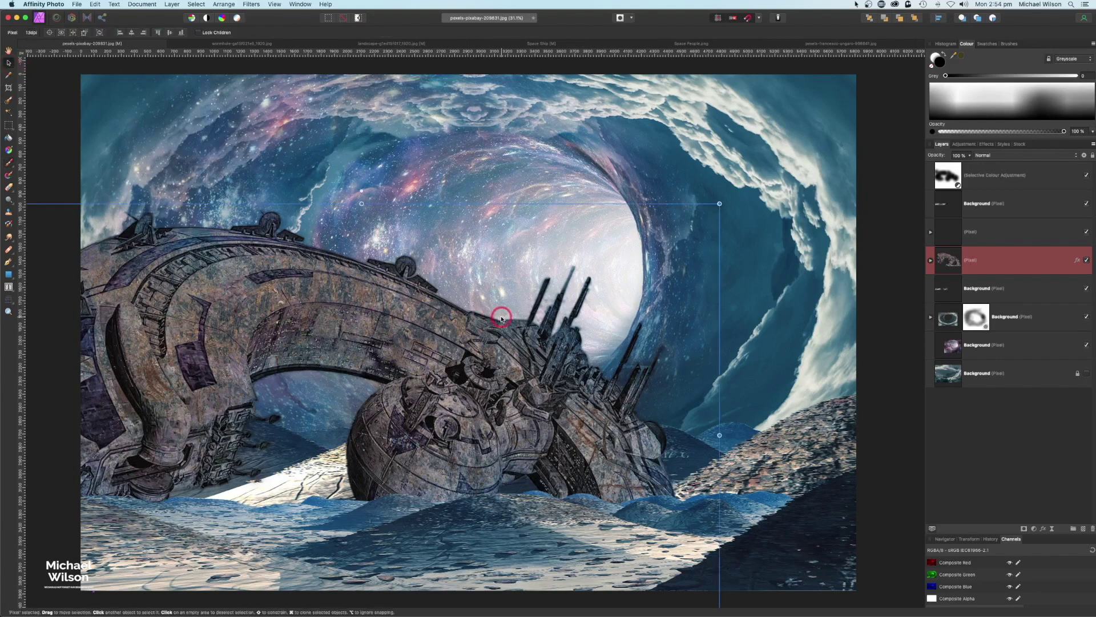
pyautogui.moveTo(497, 339); pyautogui.dragTo(362, 278)
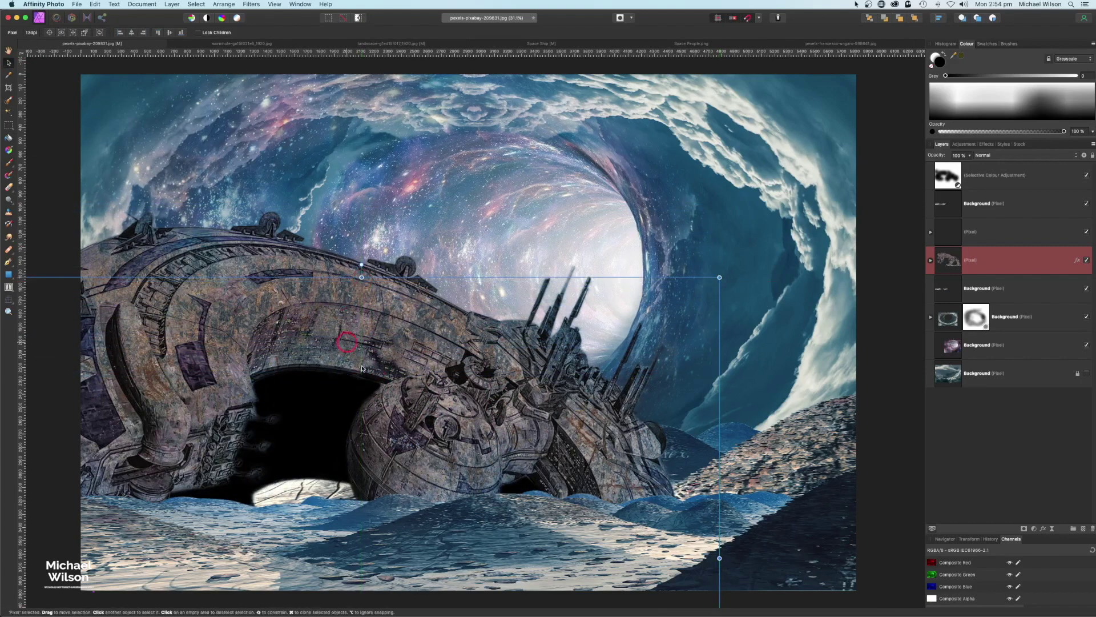
pyautogui.press('super+minus')
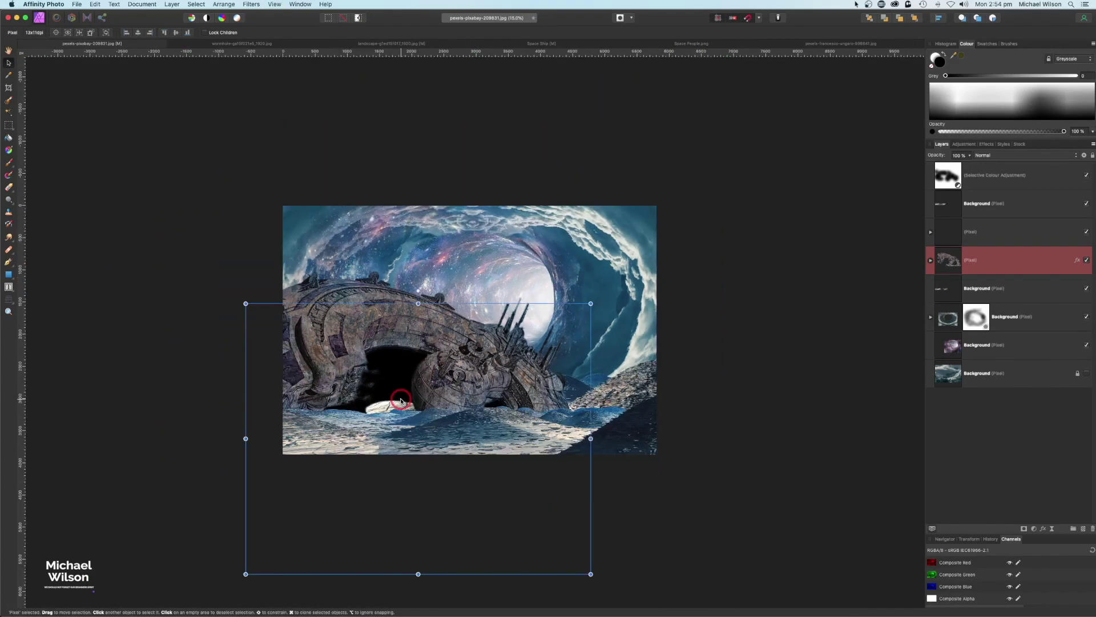
pyautogui.moveTo(590, 573)
pyautogui.mouseDown()
pyautogui.moveTo(631, 606)
pyautogui.moveTo(678, 538)
pyautogui.mouseUp()
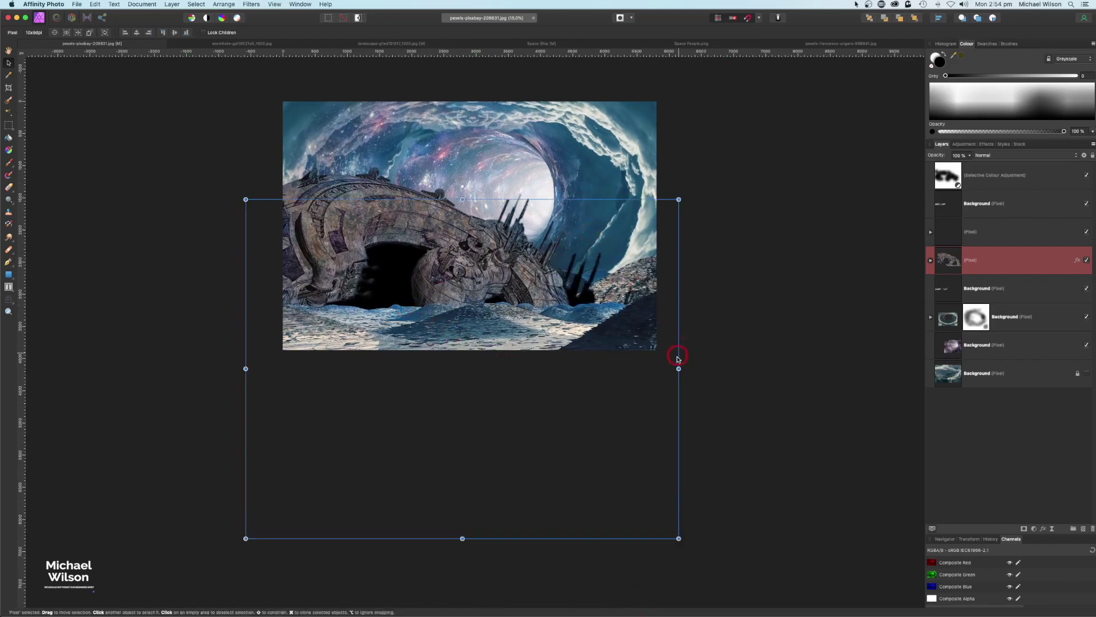
# Narrow the black ship copy from its right side and lower its layer opacity to about 80%
pyautogui.moveTo(679, 368); pyautogui.dragTo(592, 358)
pyautogui.press('super+0')
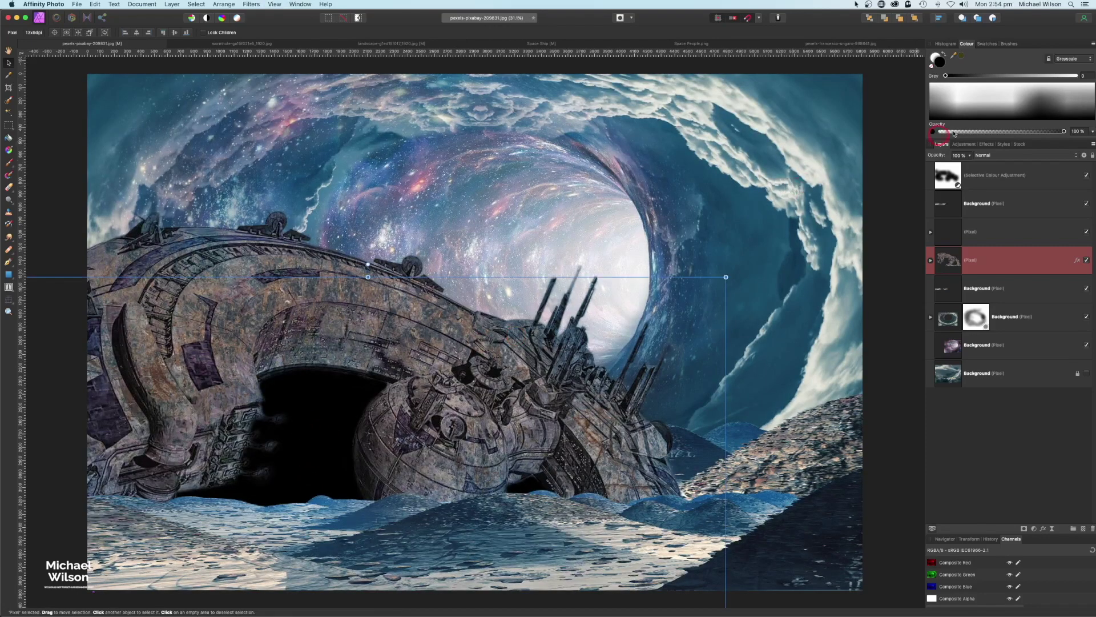
pyautogui.click(970, 155)
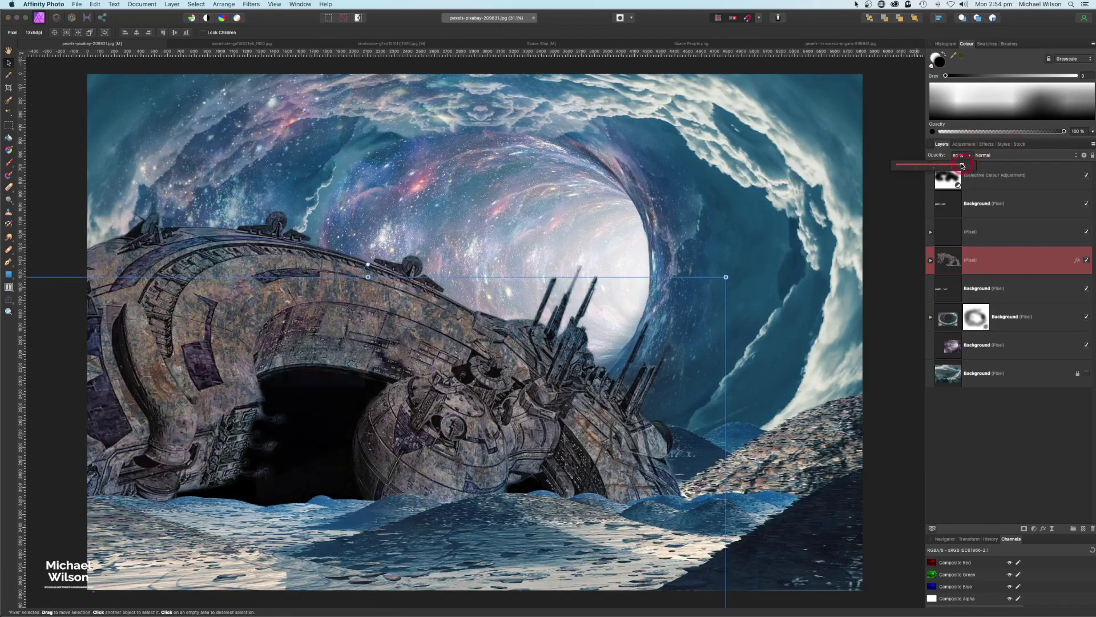
pyautogui.moveTo(964, 165); pyautogui.dragTo(953, 166)
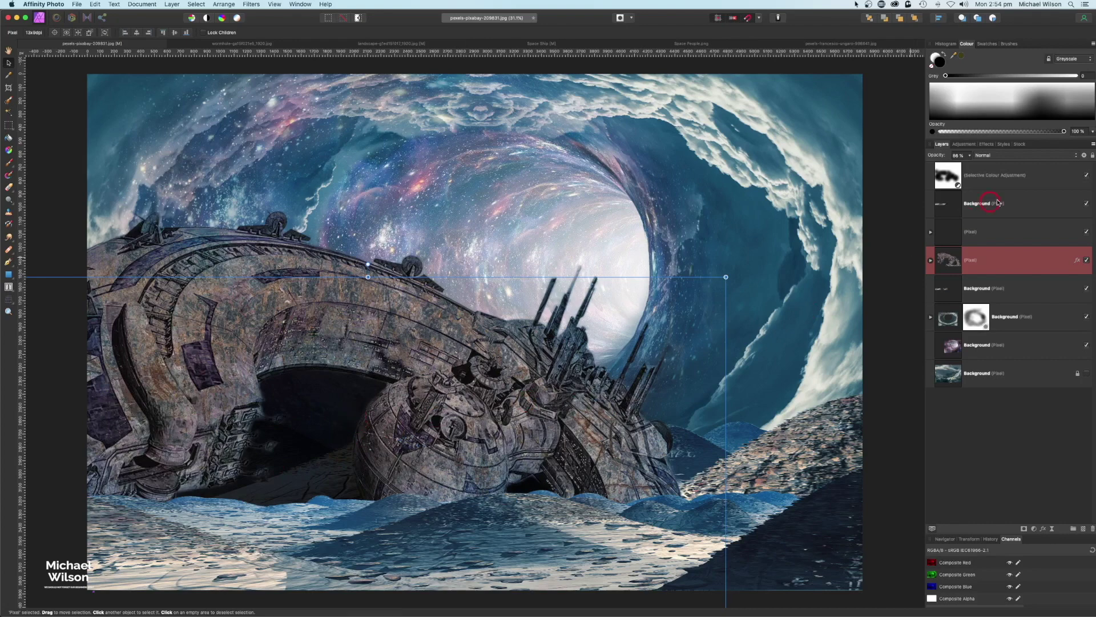
pyautogui.click(969, 159)
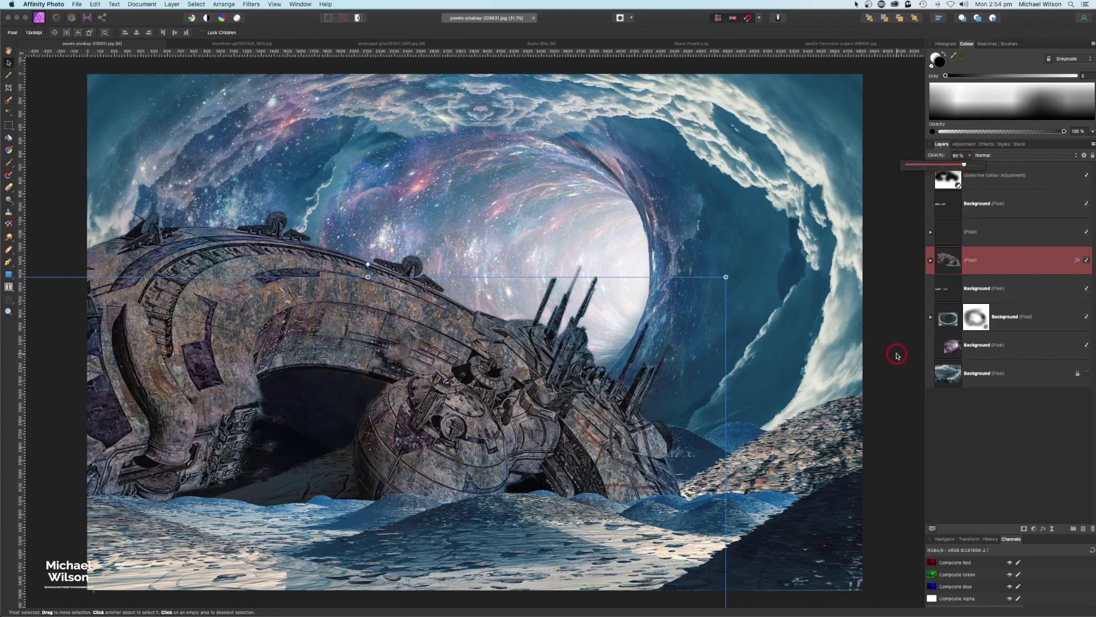
pyautogui.click(894, 333)
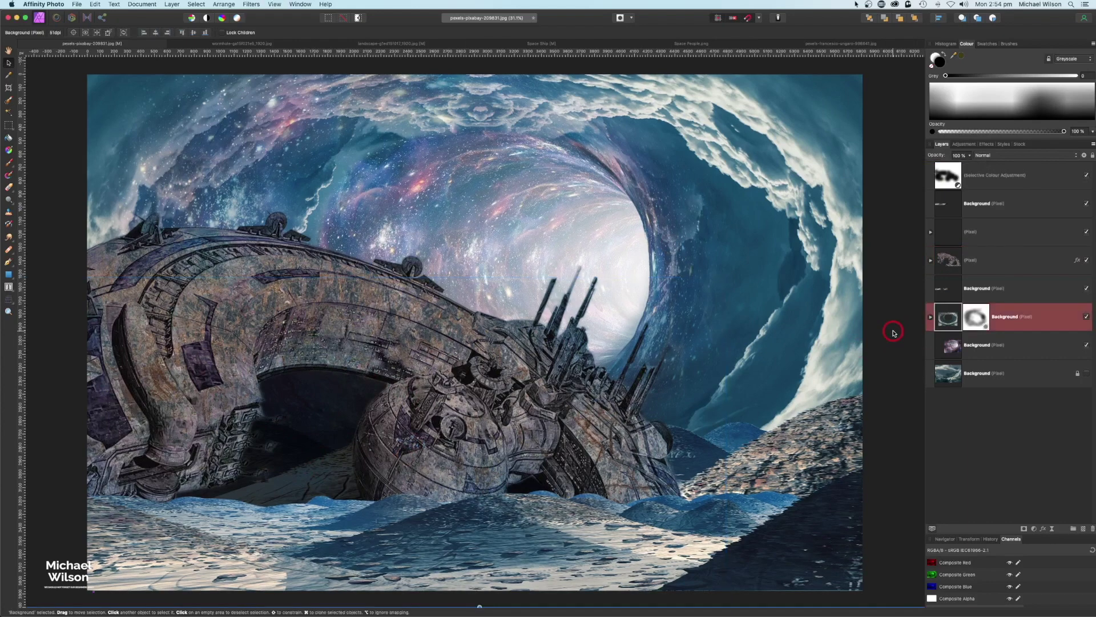
pyautogui.doubleClick(849, 358)
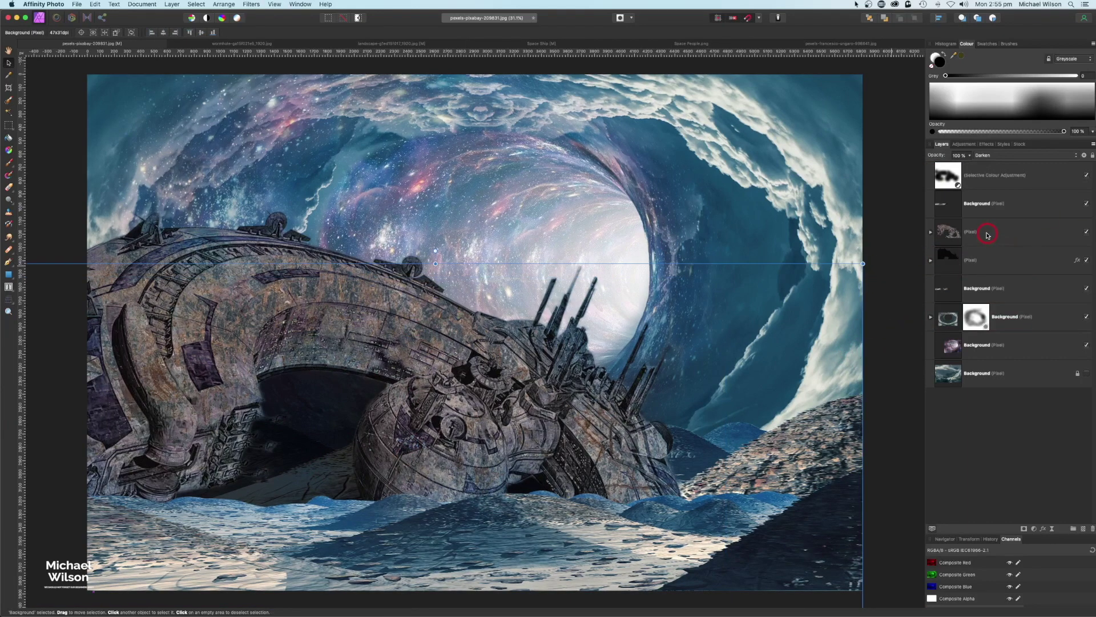
# Nest an Exposure adjustment of about -3.18 inside the upper ship layer to darken the textured ship
pyautogui.click(987, 234)
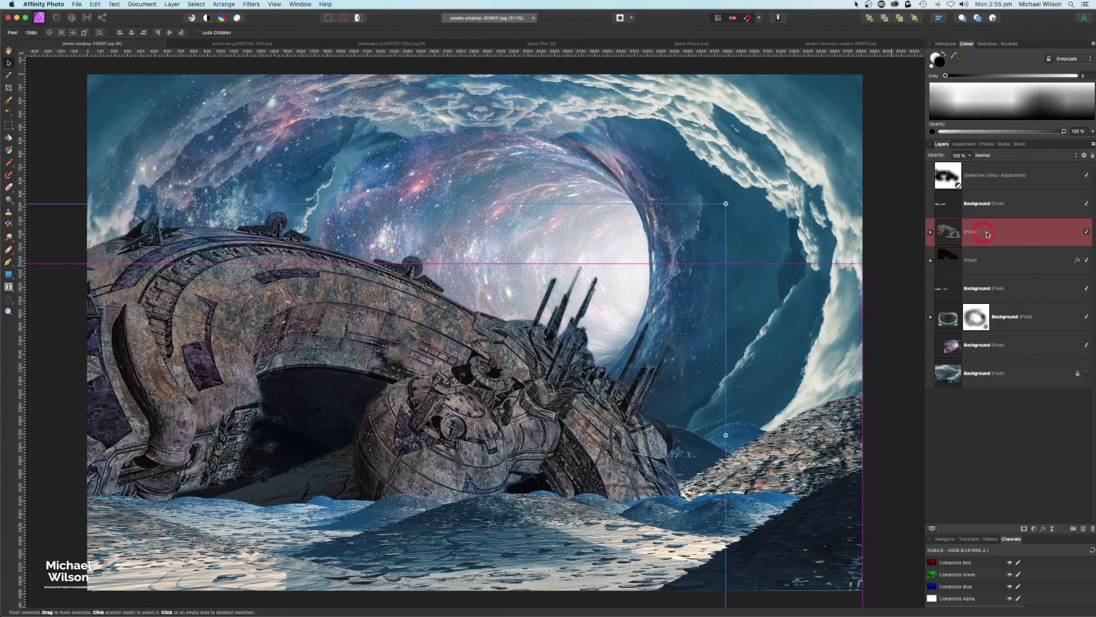
pyautogui.click(1035, 530)
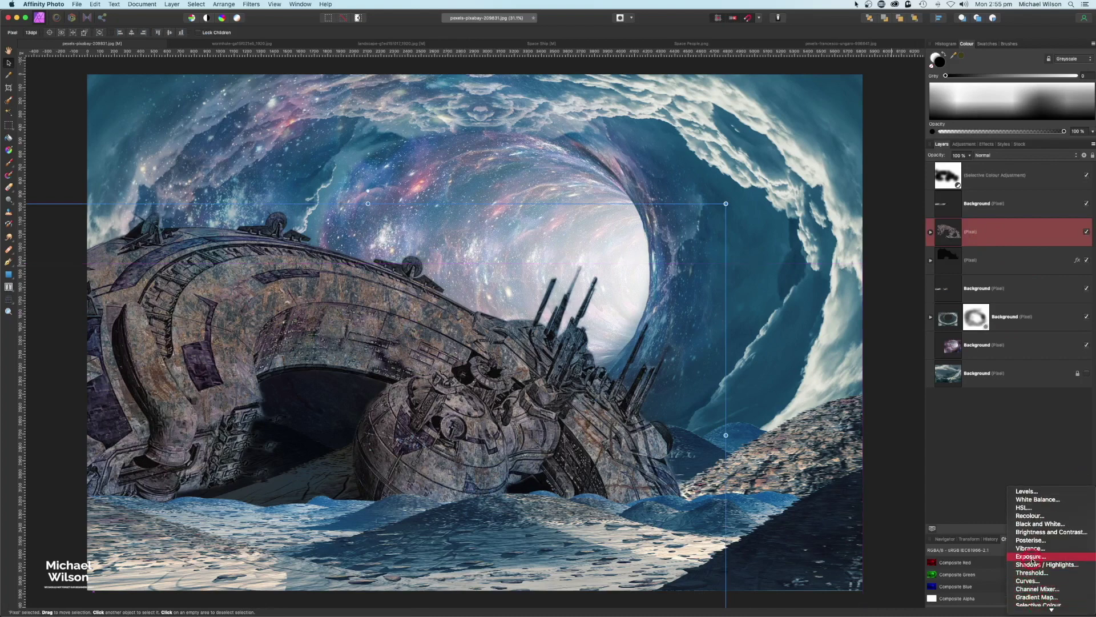
pyautogui.click(1031, 556)
pyautogui.moveTo(1000, 237); pyautogui.dragTo(1015, 264)
pyautogui.moveTo(781, 232); pyautogui.dragTo(773, 232)
pyautogui.moveTo(768, 232); pyautogui.dragTo(766, 231)
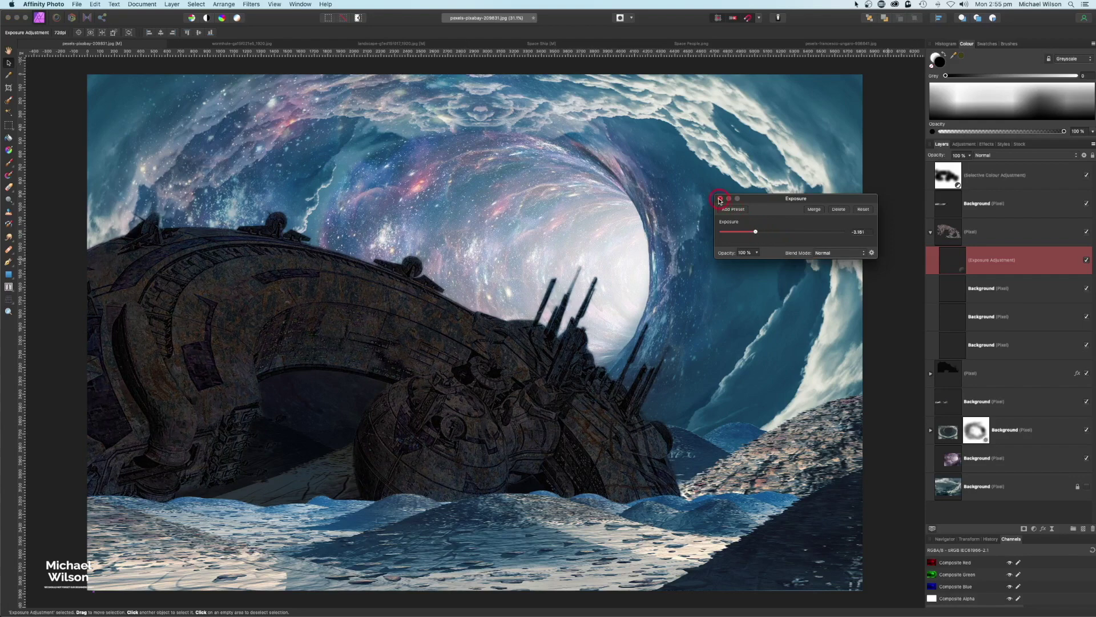
pyautogui.click(719, 198)
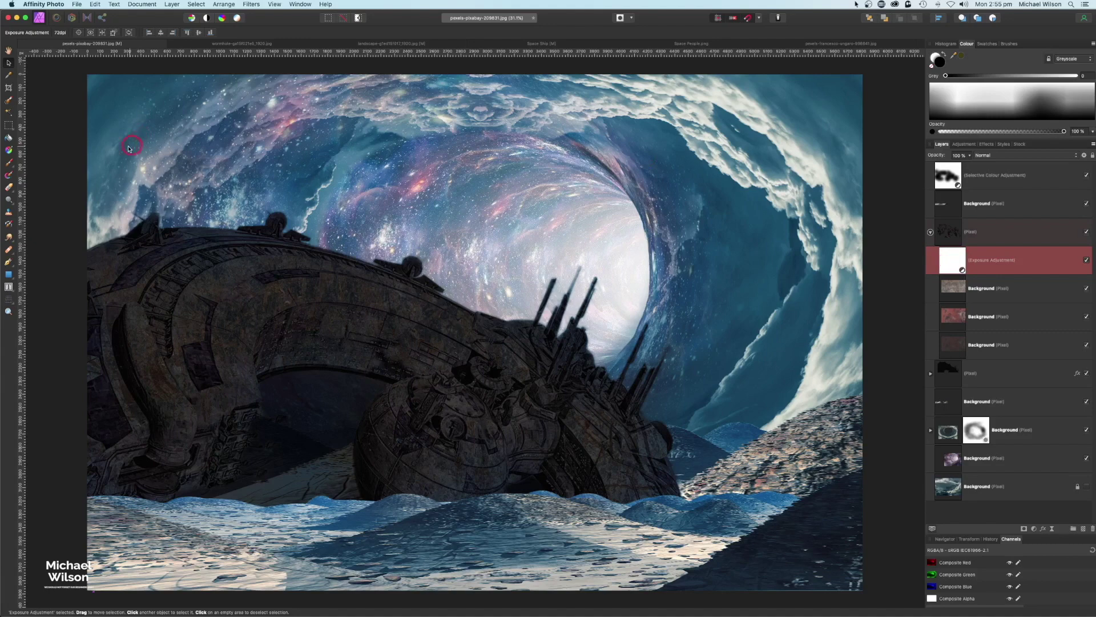
# Mask the ship's Exposure adjustment with a smaller soft black brush along the hull's upper edge and the spires
pyautogui.click(10, 164)
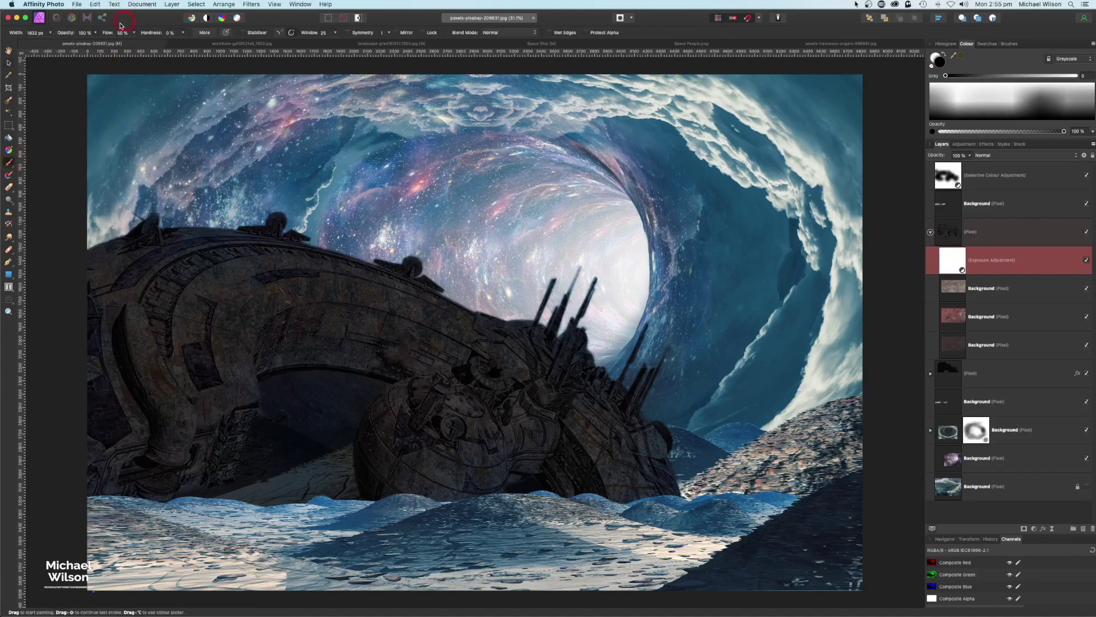
pyautogui.moveTo(292, 227)
pyautogui.mouseDown()
pyautogui.moveTo(237, 248)
pyautogui.moveTo(250, 245)
pyautogui.mouseUp()
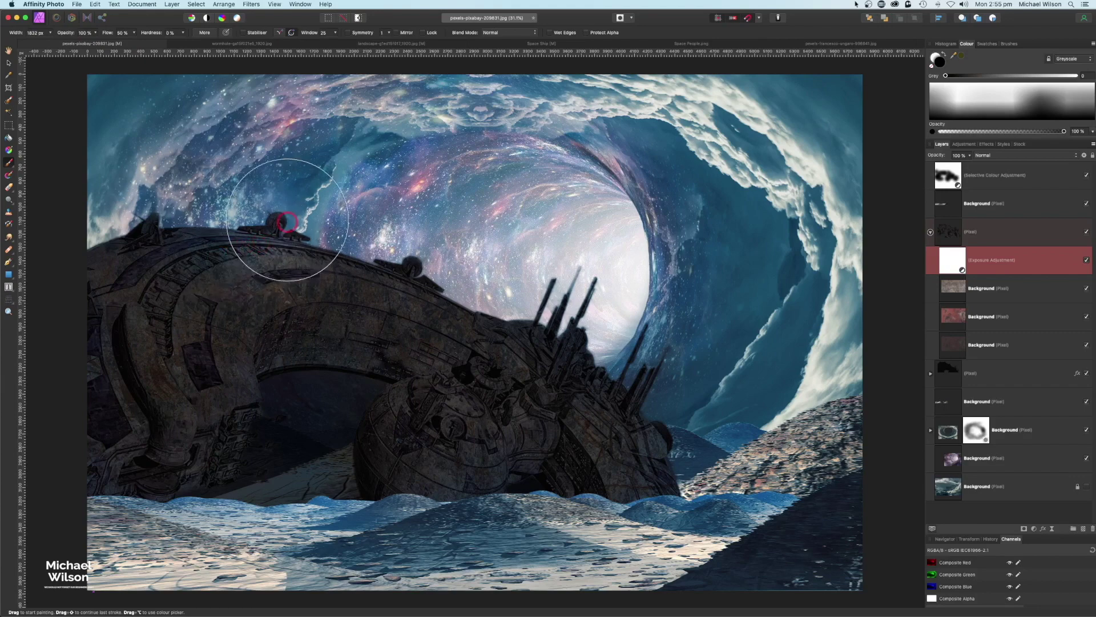
pyautogui.press('[')
pyautogui.press('[')
pyautogui.press('[')
pyautogui.press('[')
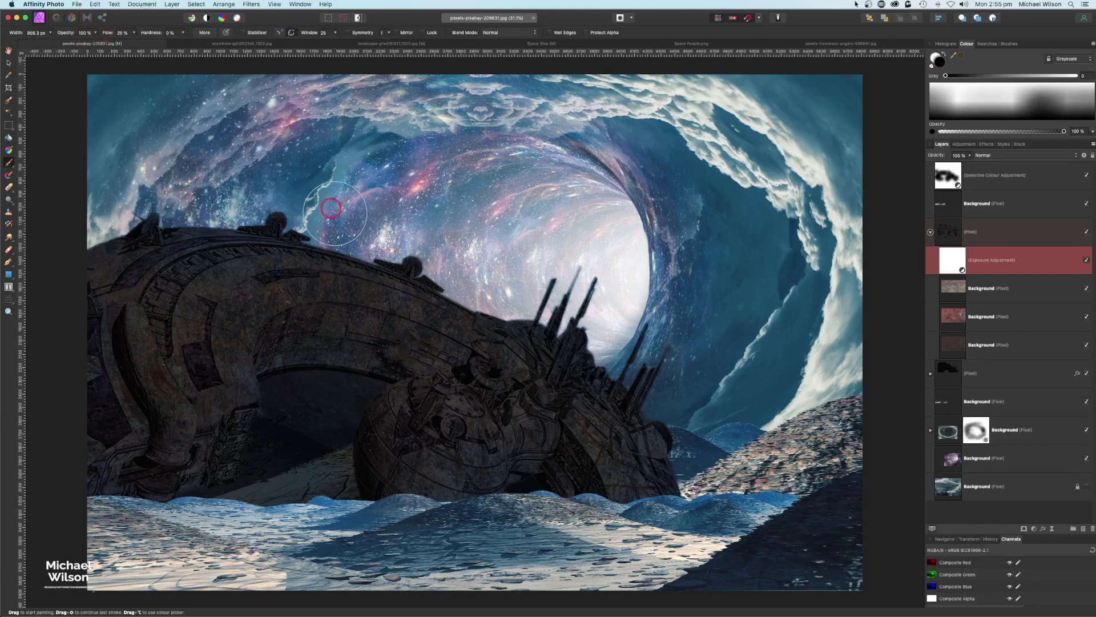
pyautogui.press('[')
pyautogui.press('[')
pyautogui.press('[')
pyautogui.press('[')
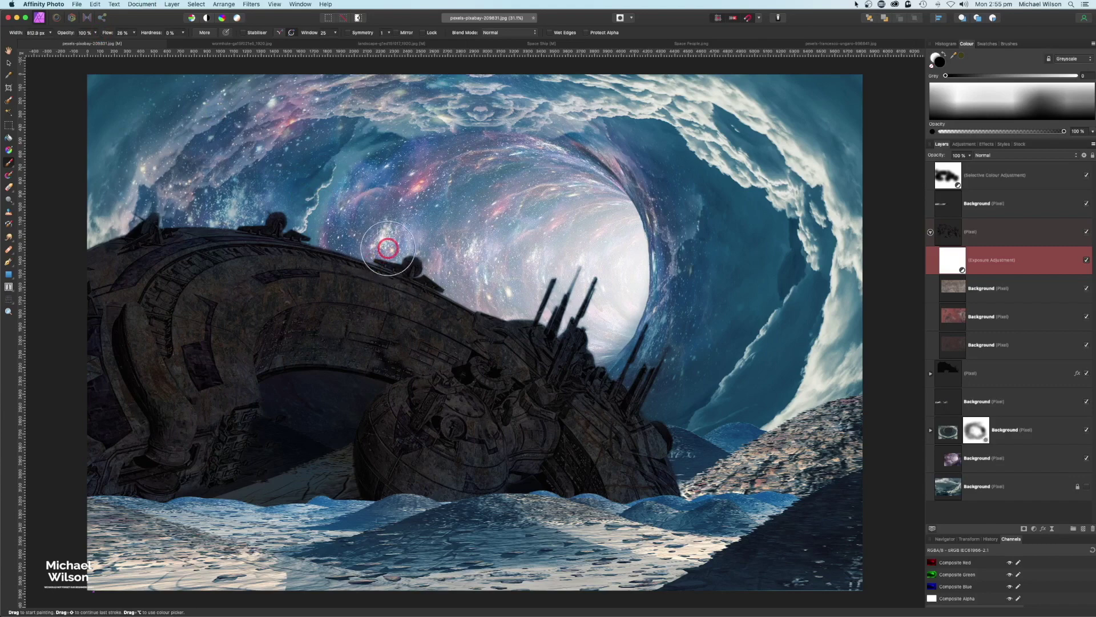
pyautogui.scroll(1, 375, 249)
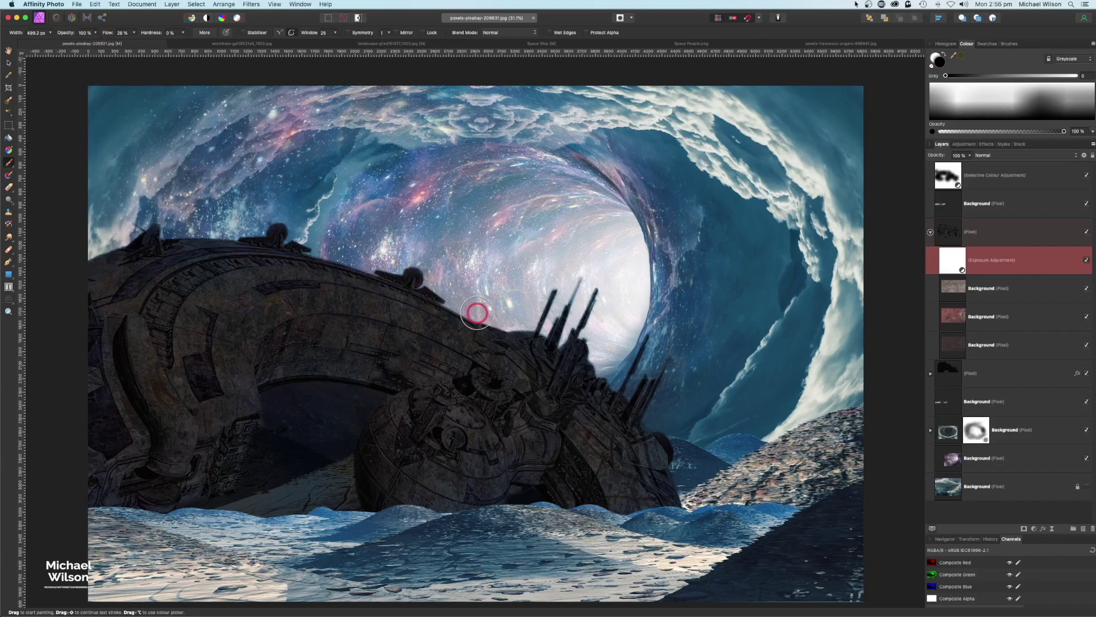
pyautogui.moveTo(547, 304)
pyautogui.mouseDown()
pyautogui.moveTo(568, 348)
pyautogui.moveTo(617, 380)
pyautogui.moveTo(636, 302)
pyautogui.moveTo(584, 317)
pyautogui.mouseUp()
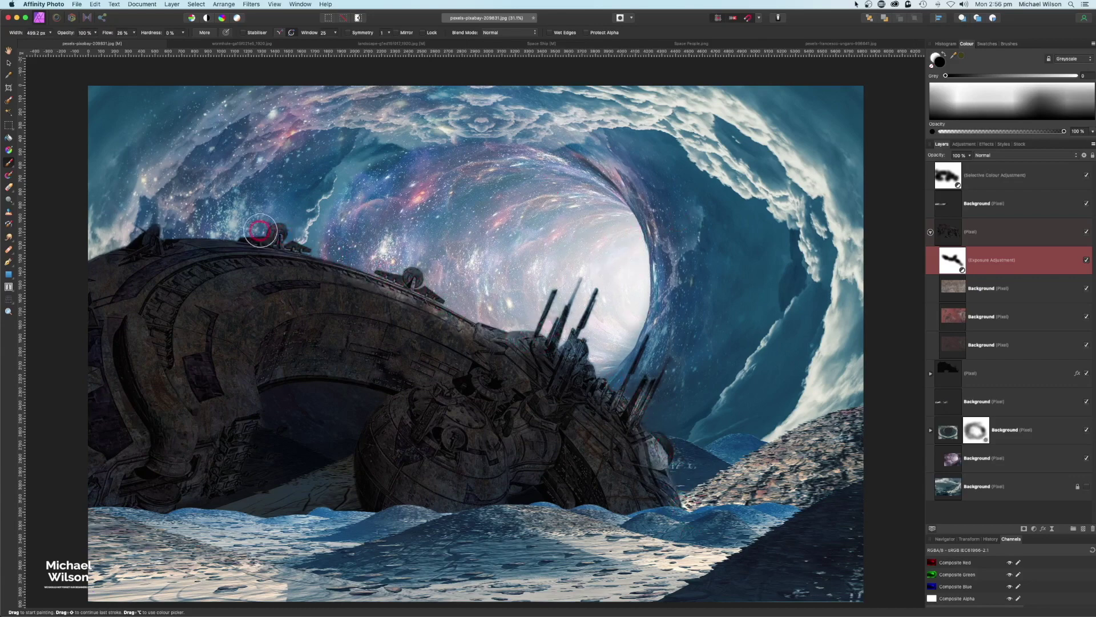
pyautogui.moveTo(268, 252)
pyautogui.mouseDown()
pyautogui.moveTo(428, 288)
pyautogui.moveTo(508, 327)
pyautogui.mouseUp()
# Build up the light along the ship's upper hull on the Exposure mask with a larger soft brush at lower flow
pyautogui.press(']')
pyautogui.press(']')
pyautogui.press(']')
pyautogui.press(']')
pyautogui.press(']')
pyautogui.press(']')
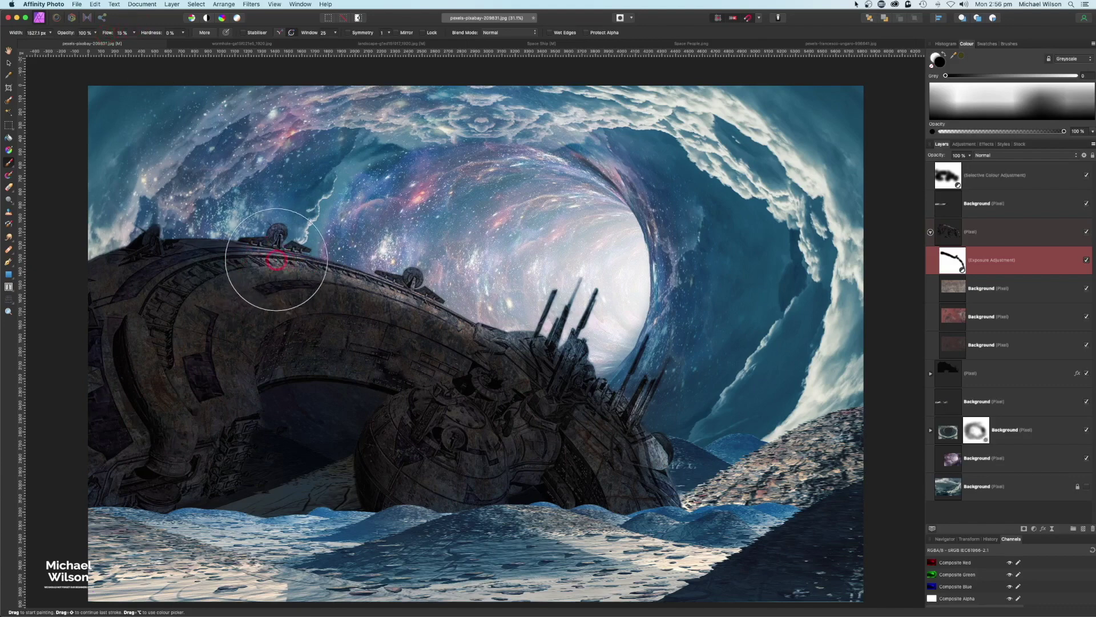
pyautogui.press('[')
pyautogui.press('[')
pyautogui.press('[')
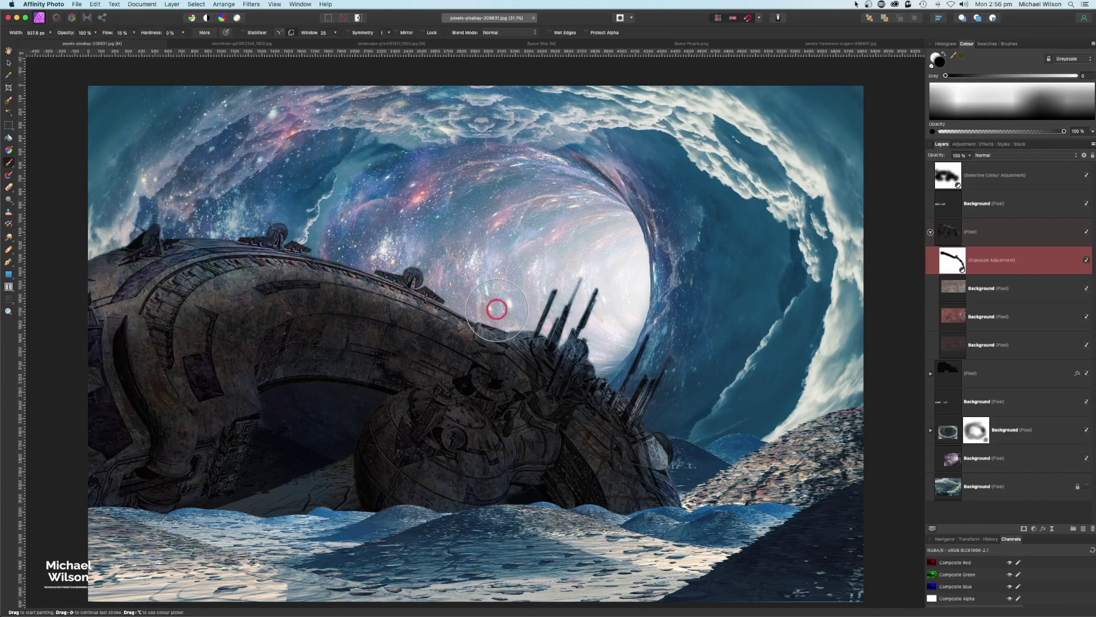
pyautogui.press('x')
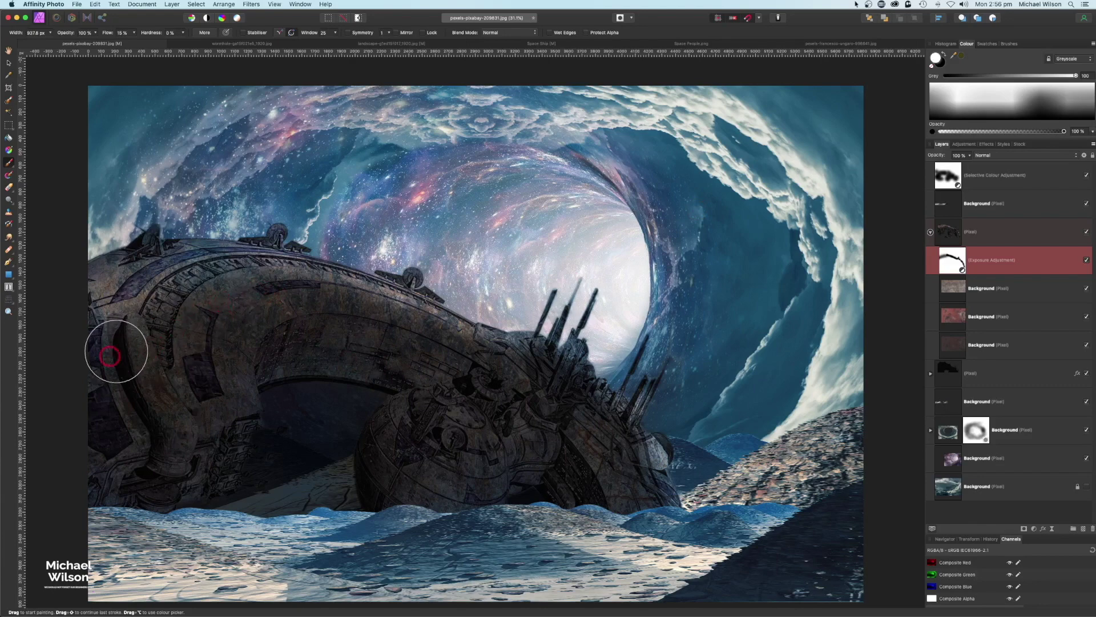
pyautogui.press('x')
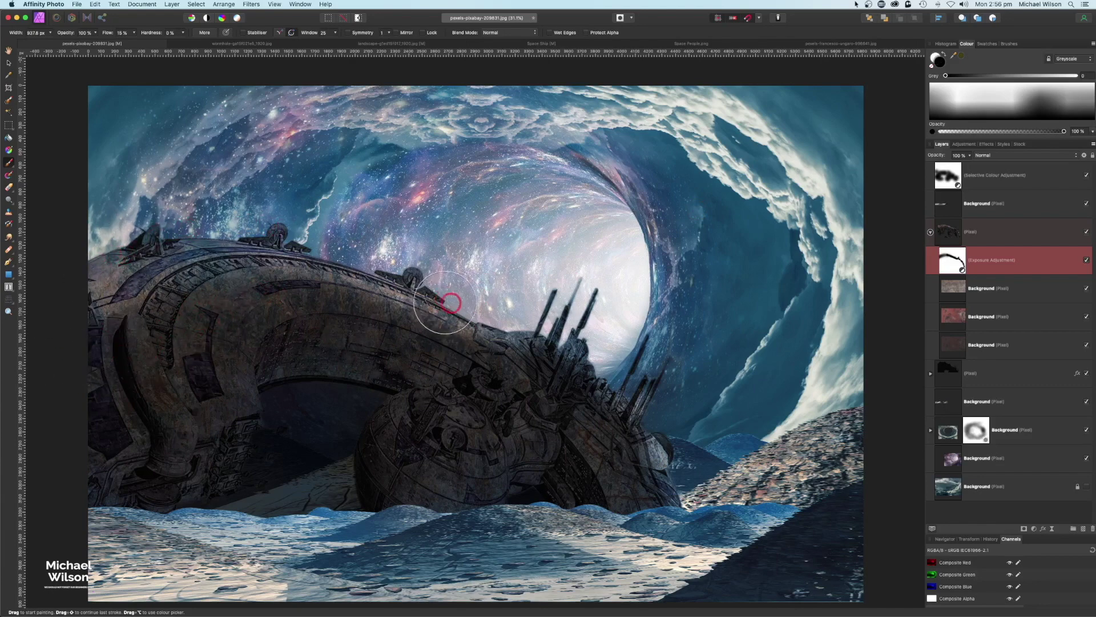
pyautogui.press('x')
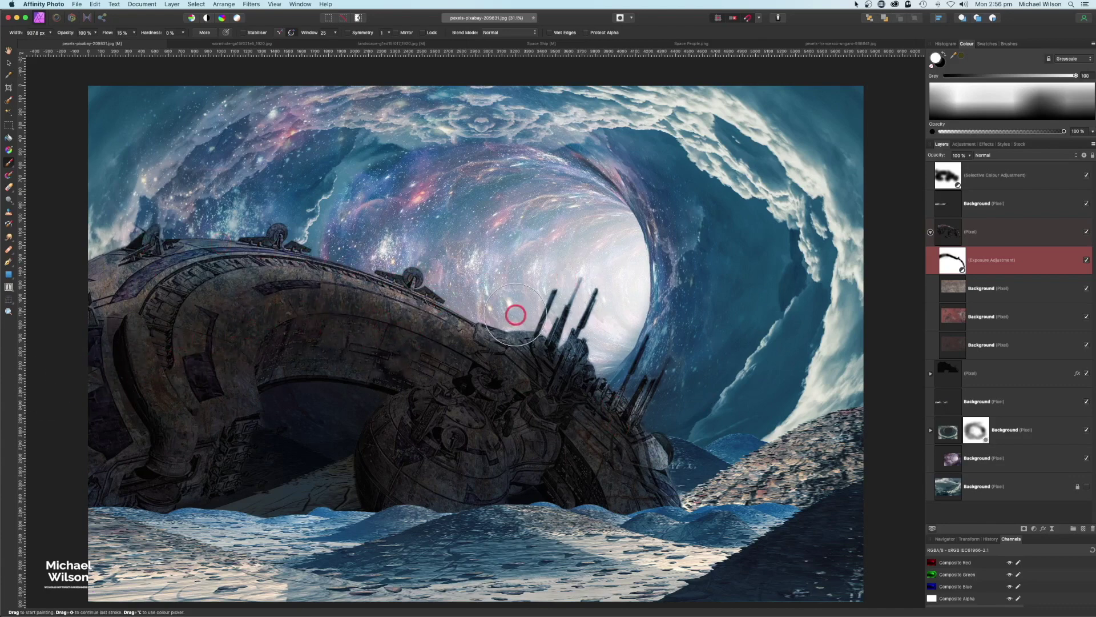
pyautogui.click(931, 233)
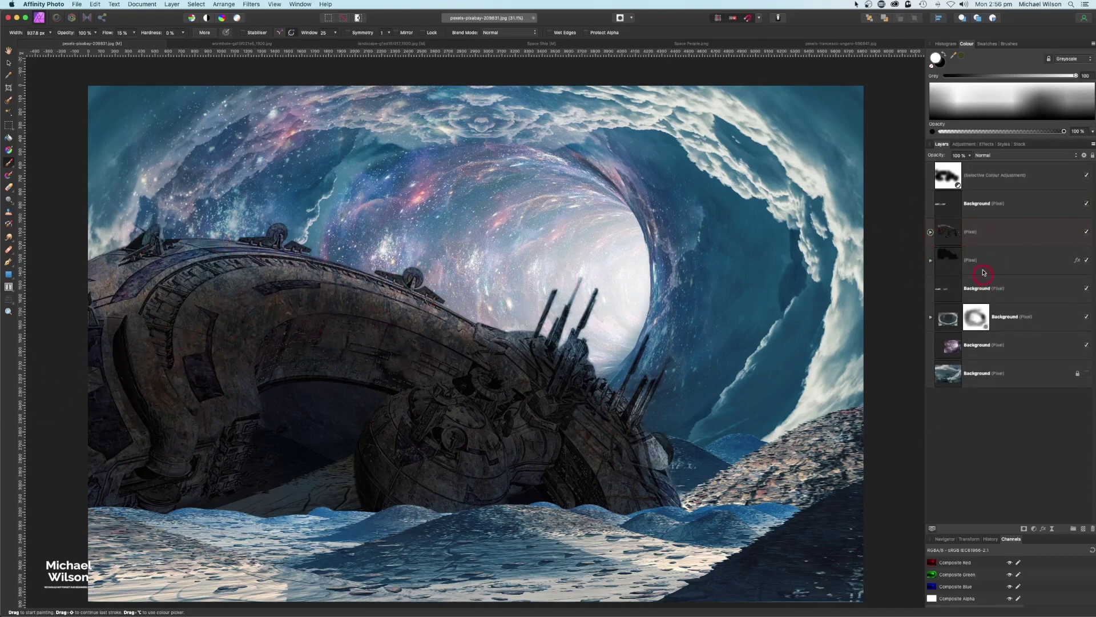
# Add a strongly negative Exposure adjustment to the foreground mountains layer above the ship
pyautogui.click(981, 208)
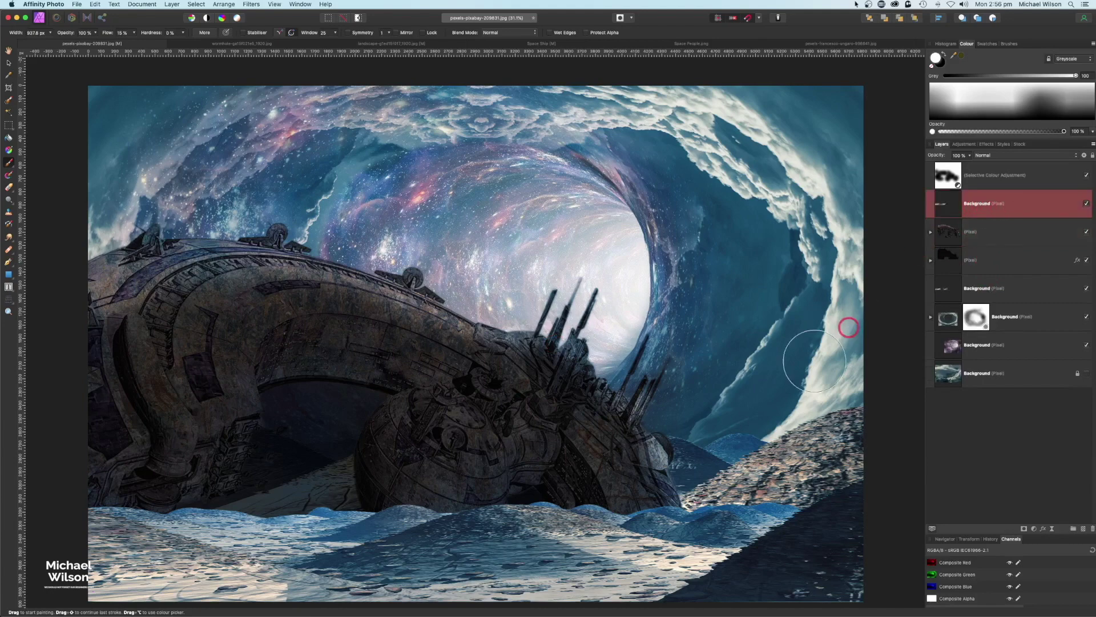
pyautogui.click(1038, 532)
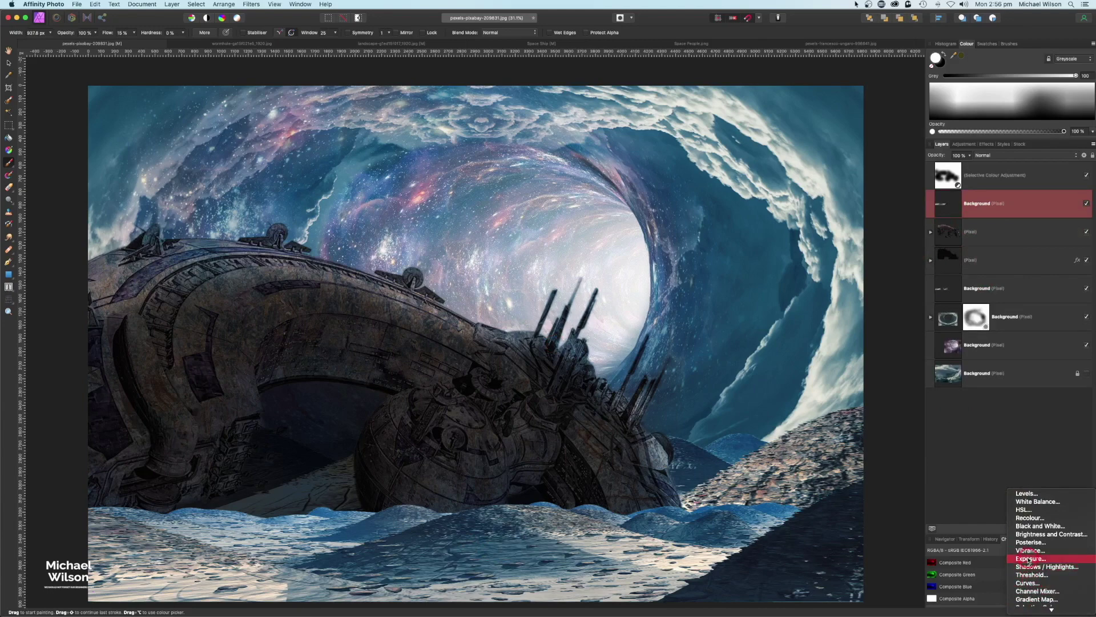
pyautogui.click(1030, 559)
pyautogui.moveTo(781, 232); pyautogui.dragTo(747, 234)
pyautogui.click(720, 198)
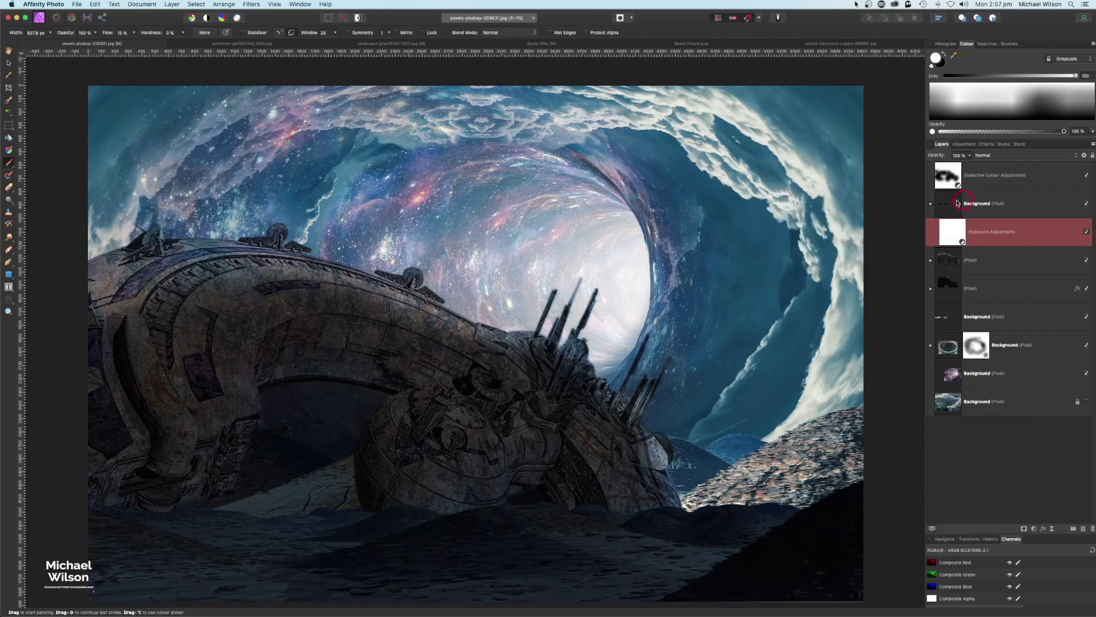
pyautogui.click(930, 203)
pyautogui.click(947, 204)
# Nest a strongly negative Exposure adjustment inside the mountains layer behind the ship
pyautogui.click(978, 288)
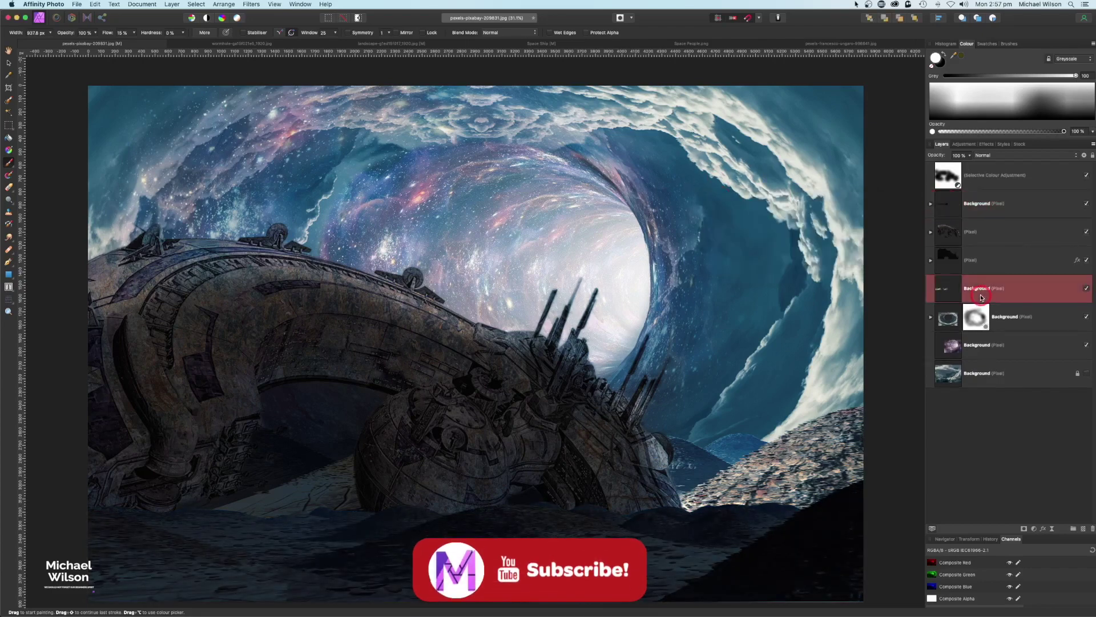
pyautogui.click(1034, 529)
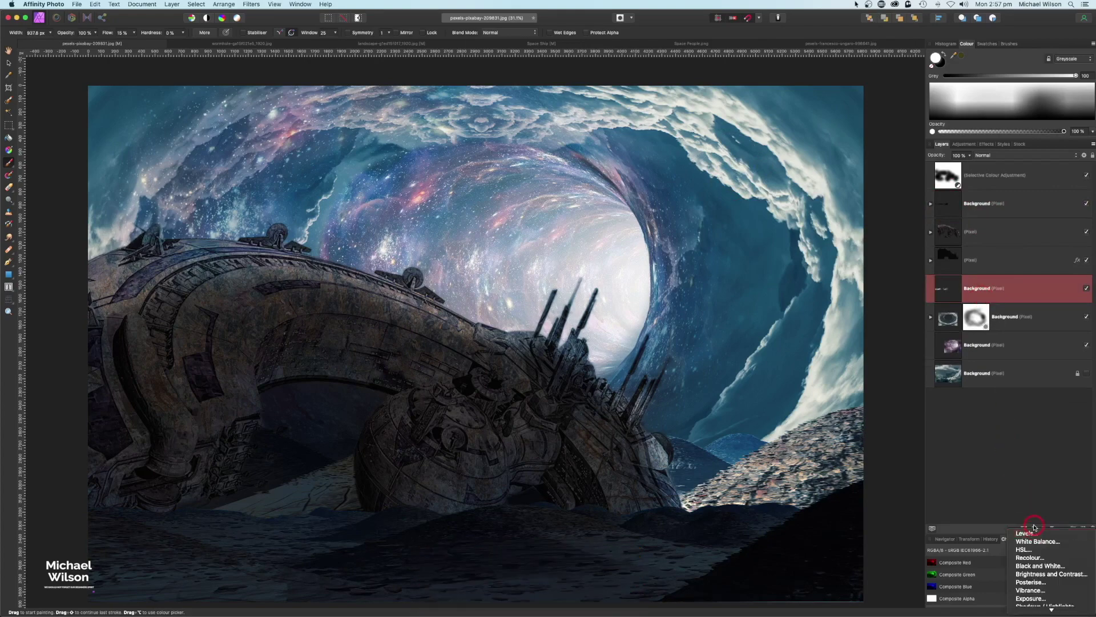
pyautogui.click(1031, 598)
pyautogui.moveTo(1003, 288); pyautogui.dragTo(1031, 318)
pyautogui.moveTo(783, 233); pyautogui.dragTo(744, 228)
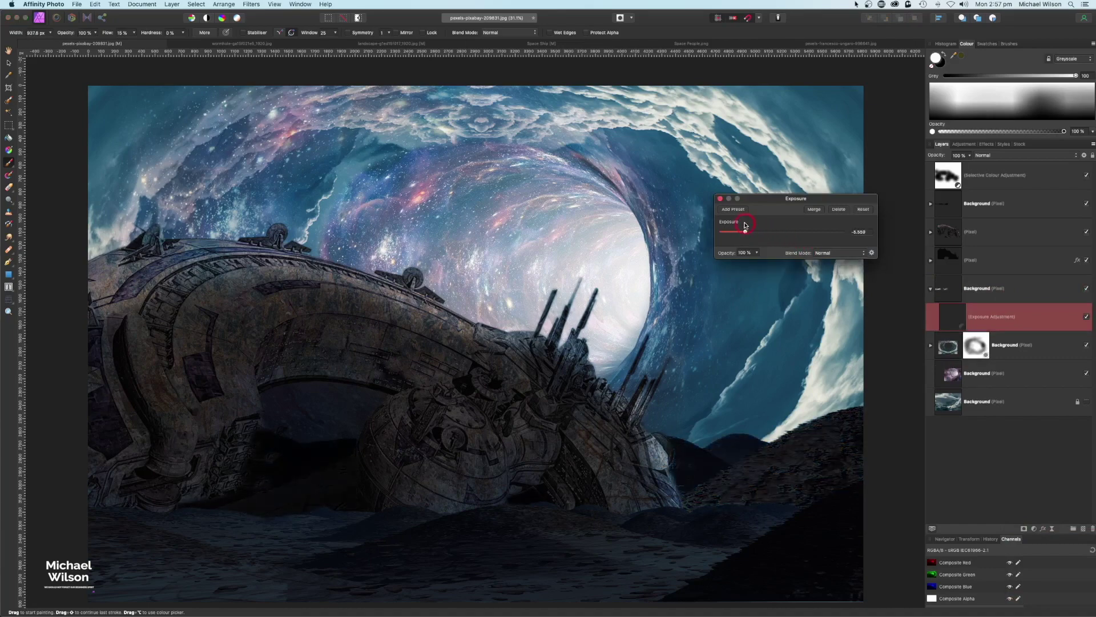
pyautogui.click(720, 198)
# Brush black on the rear mountains' Exposure mask with a smaller soft brush to bring back light along the ridges beside the ship
pyautogui.click(1004, 331)
pyautogui.click(971, 317)
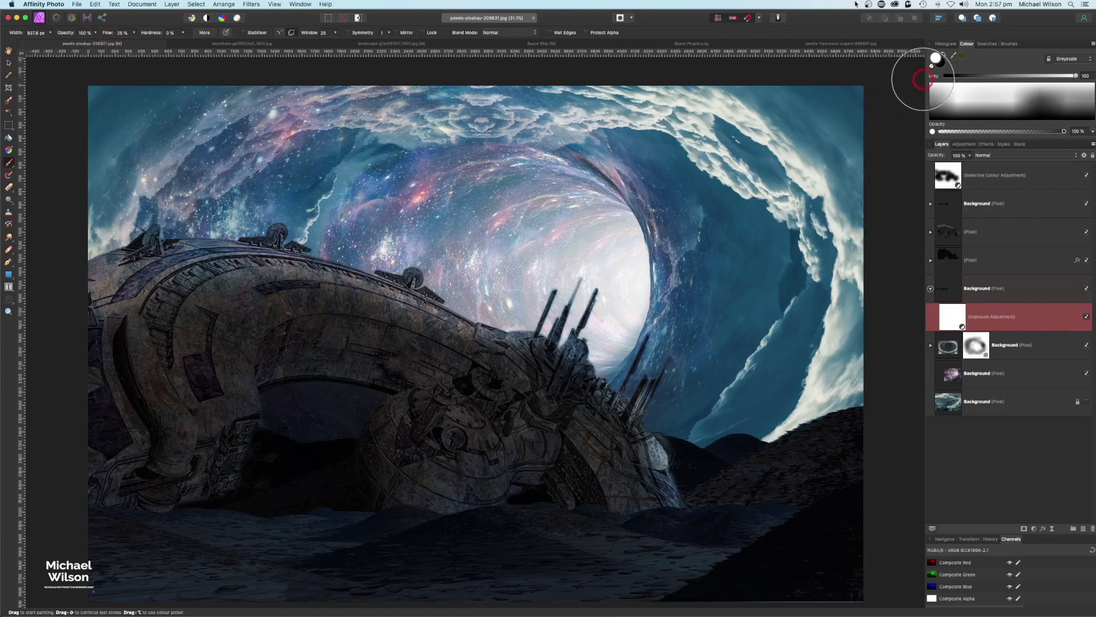
pyautogui.moveTo(796, 451)
pyautogui.mouseDown()
pyautogui.moveTo(805, 397)
pyautogui.moveTo(836, 396)
pyautogui.moveTo(751, 413)
pyautogui.mouseUp()
pyautogui.press('x')
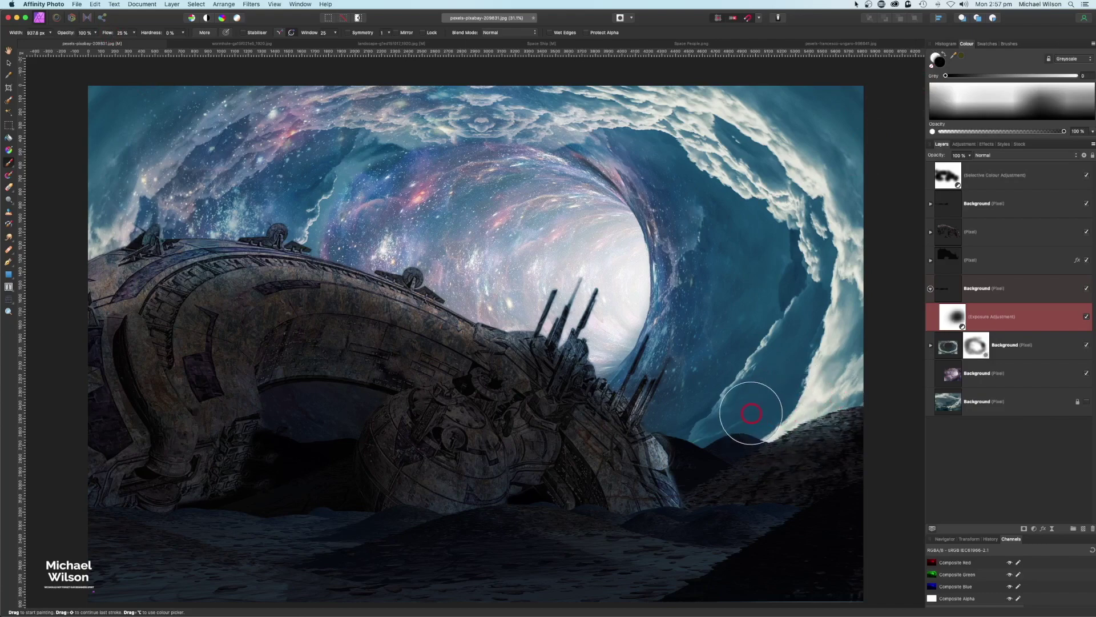
pyautogui.press('[')
pyautogui.press('[')
pyautogui.press('[')
pyautogui.press('[')
pyautogui.press('[')
pyautogui.press('[')
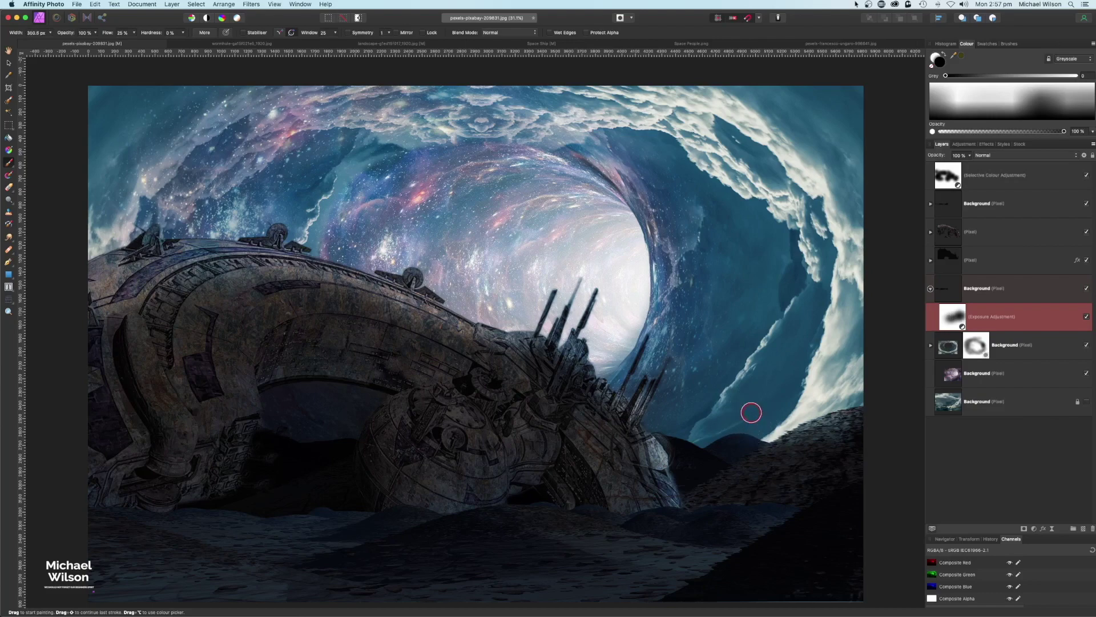
pyautogui.moveTo(745, 431)
pyautogui.mouseDown()
pyautogui.moveTo(710, 450)
pyautogui.moveTo(677, 436)
pyautogui.mouseUp()
pyautogui.moveTo(761, 442)
pyautogui.mouseDown()
pyautogui.moveTo(866, 409)
pyautogui.moveTo(762, 437)
pyautogui.moveTo(750, 459)
pyautogui.moveTo(743, 447)
pyautogui.moveTo(759, 456)
pyautogui.moveTo(673, 432)
pyautogui.moveTo(714, 445)
pyautogui.moveTo(686, 440)
pyautogui.moveTo(676, 451)
pyautogui.moveTo(840, 530)
pyautogui.moveTo(743, 459)
pyautogui.mouseUp()
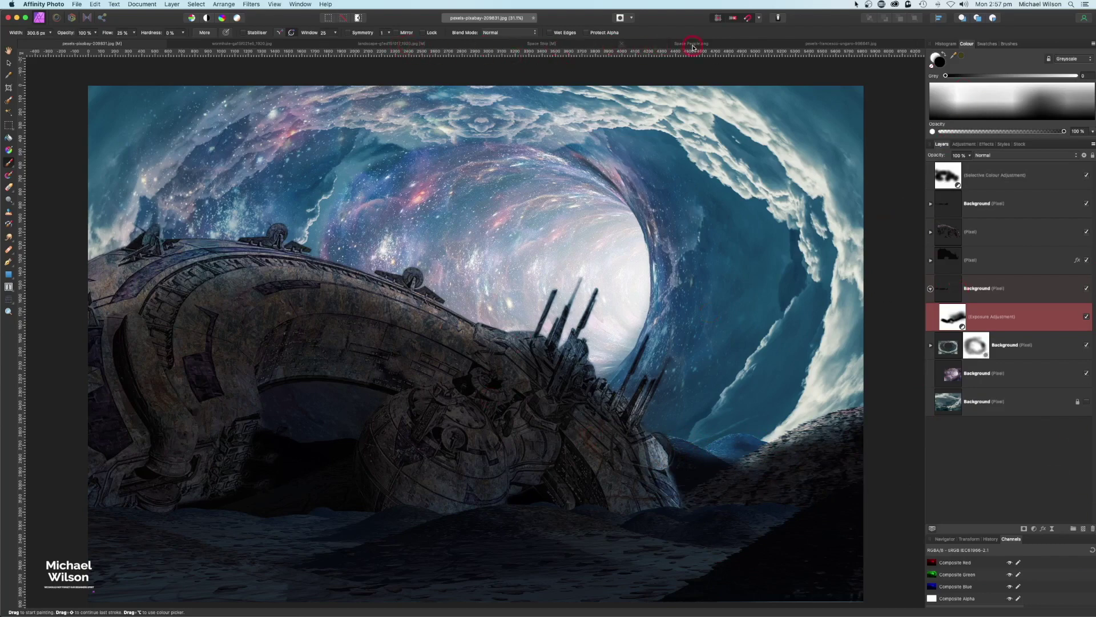
# Copy the two astronauts from Space People.png and paste them above the foreground mountains layer in the composite
pyautogui.click(671, 46)
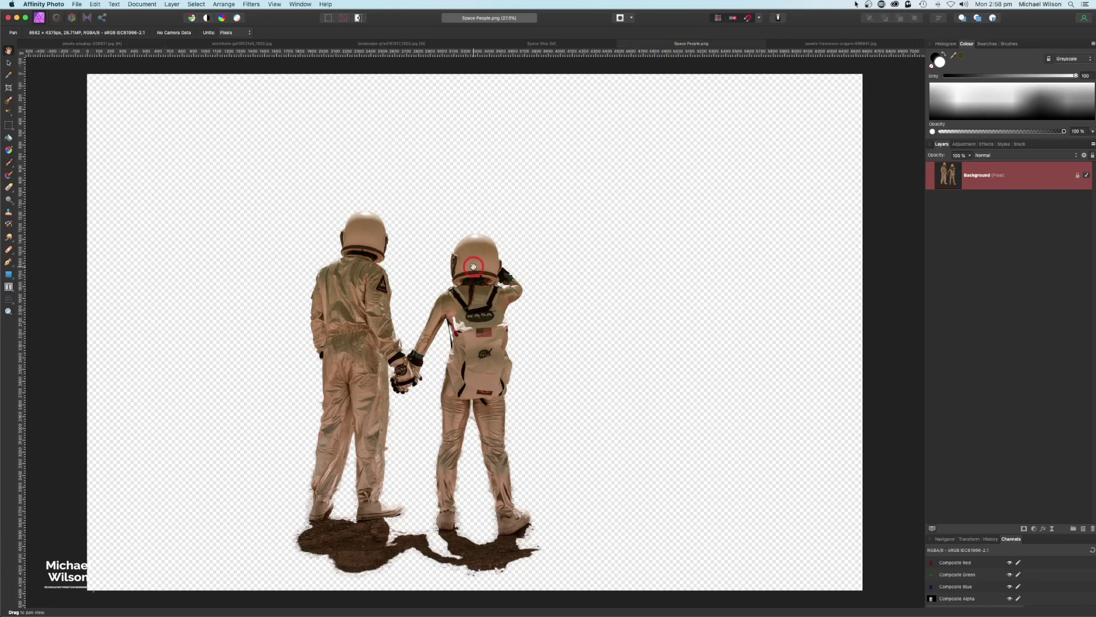
pyautogui.click(69, 45)
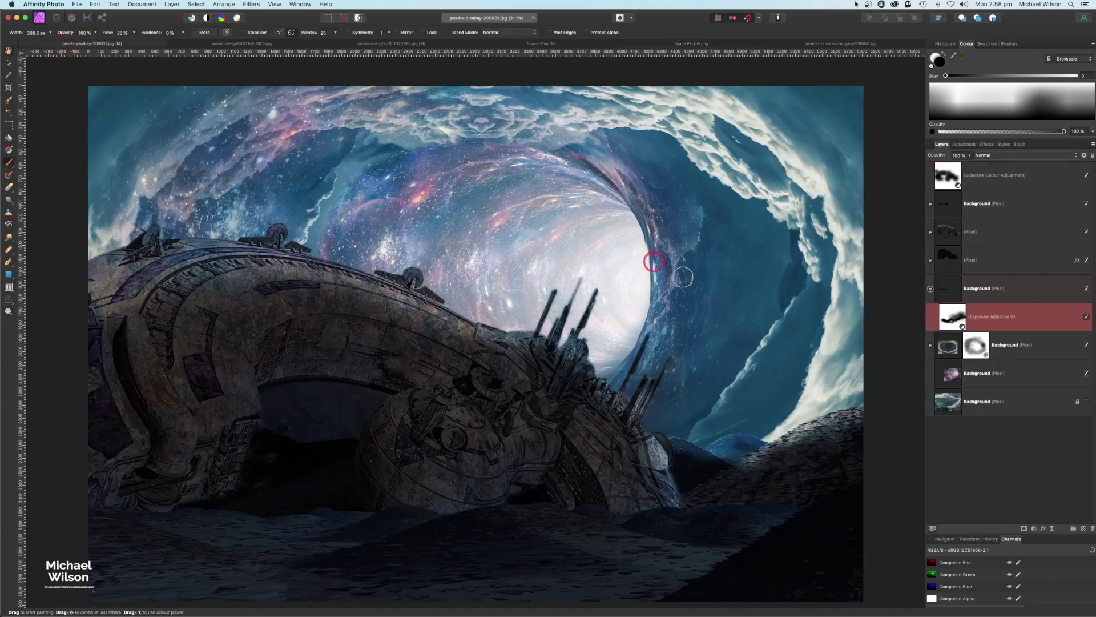
pyautogui.click(970, 210)
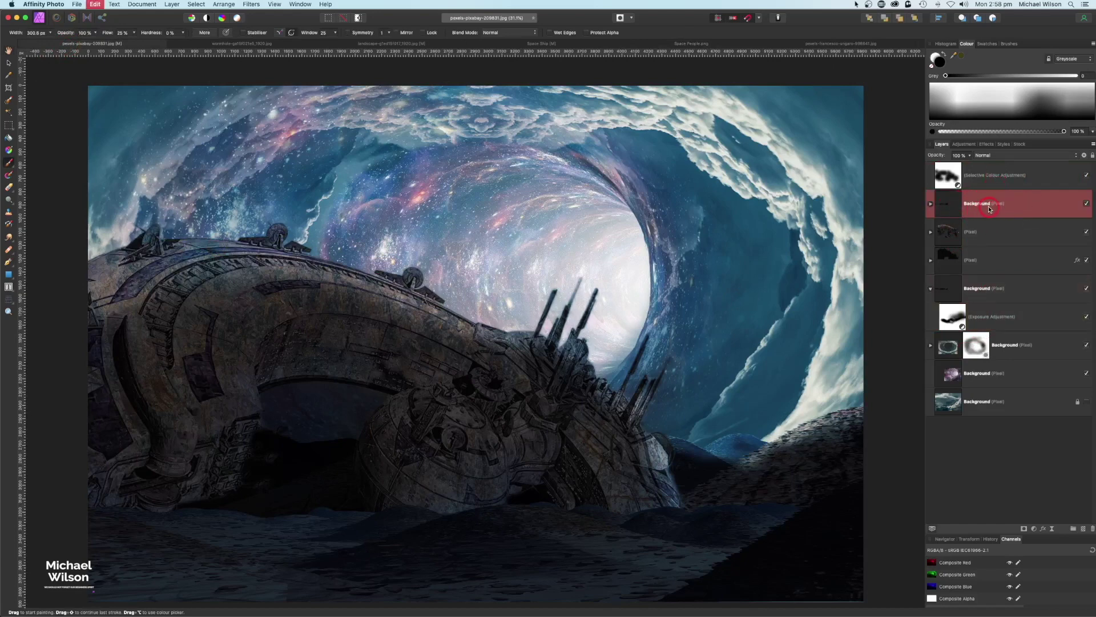
pyautogui.press('super+v')
# Scale the astronauts down to small figures and stand them on the dark ground in front of the ship's arch
pyautogui.click(9, 66)
pyautogui.moveTo(319, 235); pyautogui.dragTo(361, 406)
pyautogui.moveTo(382, 468); pyautogui.dragTo(279, 535)
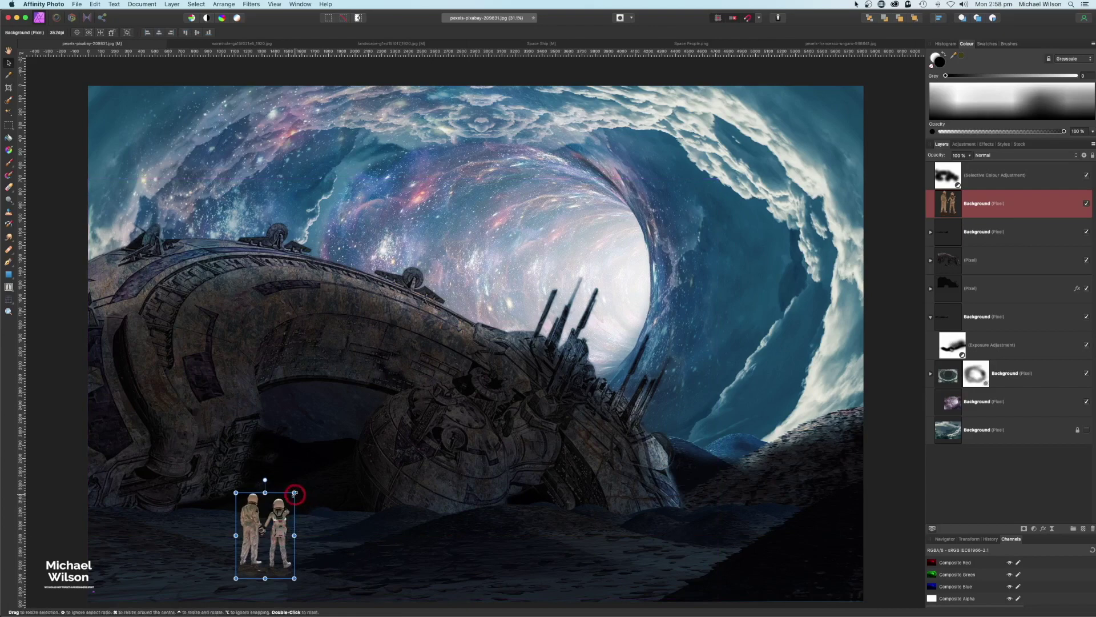
pyautogui.moveTo(294, 492); pyautogui.dragTo(292, 499)
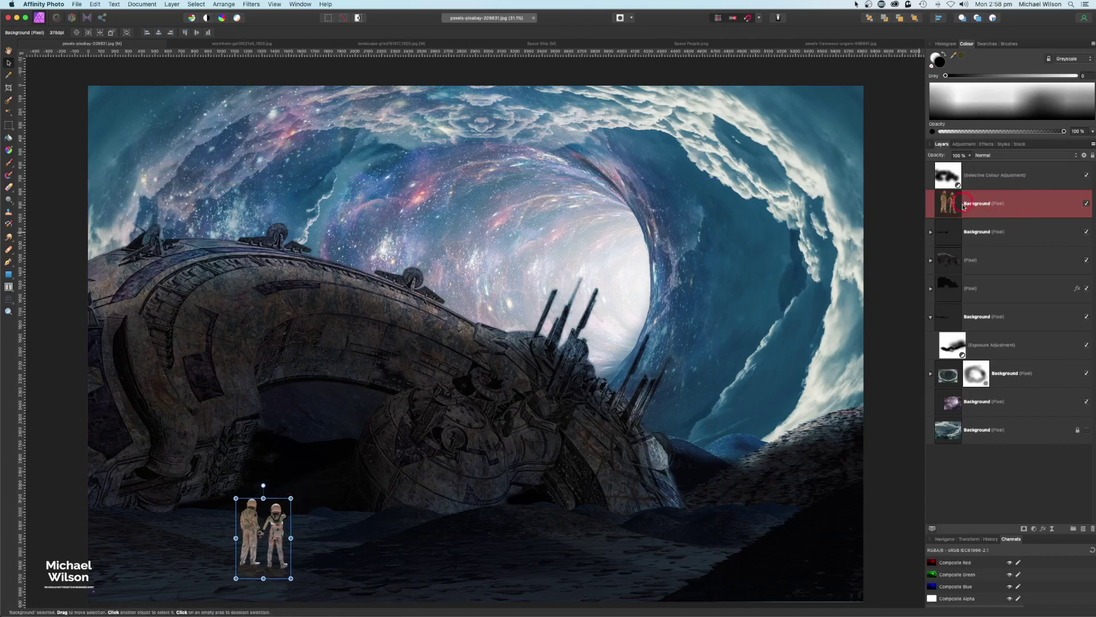
# Nest a strongly negative Exposure adjustment inside the astronauts layer to darken both figures
pyautogui.click(1034, 529)
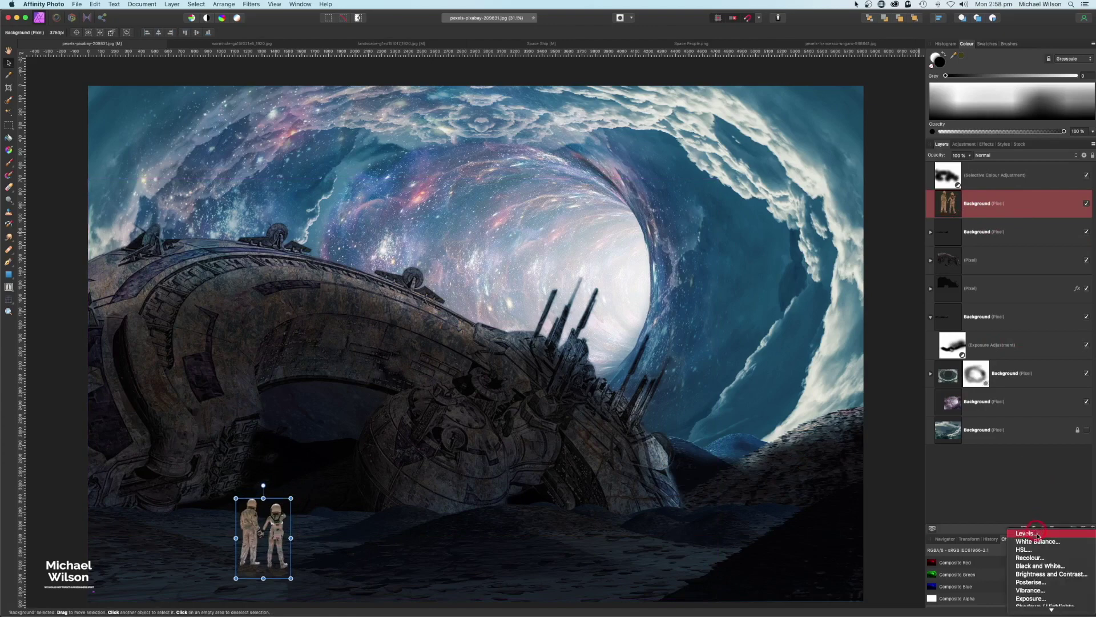
pyautogui.click(1032, 598)
pyautogui.moveTo(1040, 190); pyautogui.dragTo(981, 251)
pyautogui.moveTo(780, 238); pyautogui.dragTo(759, 235)
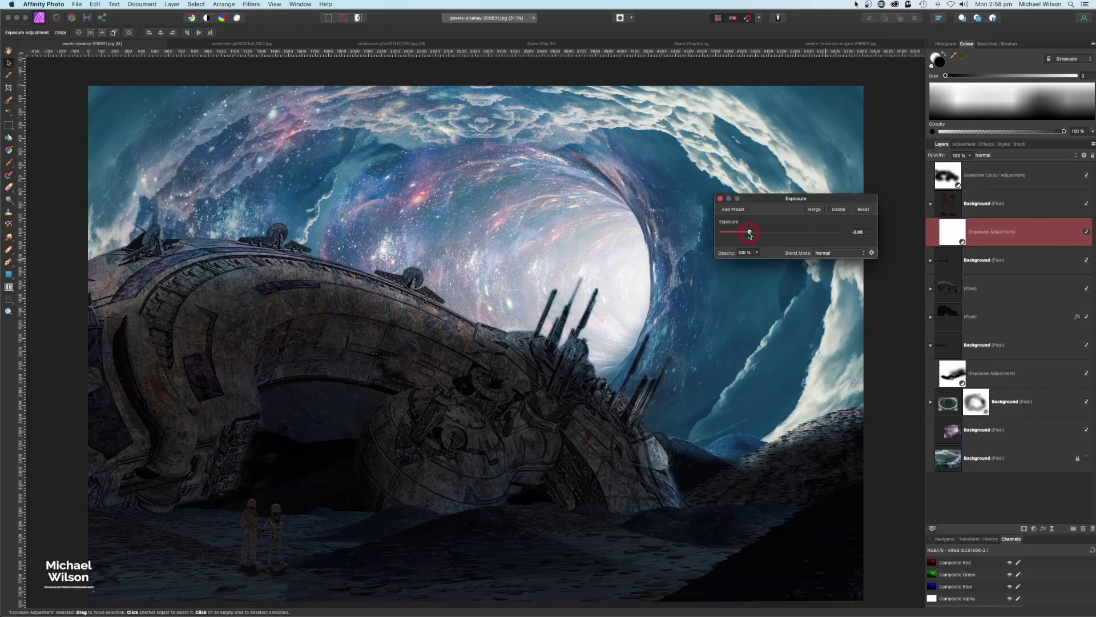
pyautogui.click(720, 199)
pyautogui.click(949, 229)
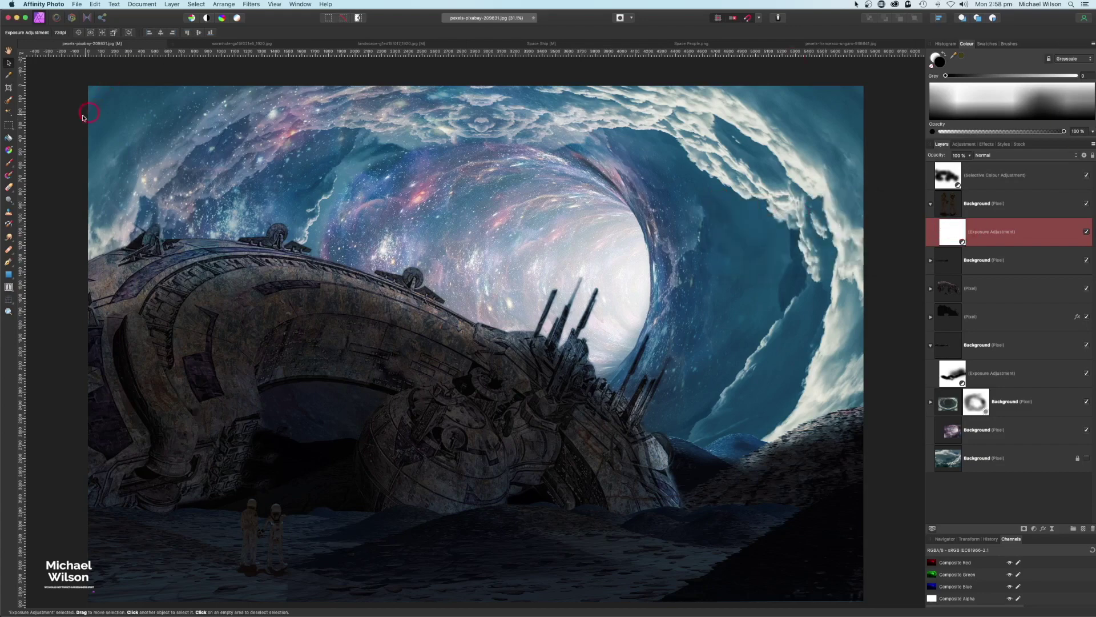
# Brush black on the astronauts' Exposure mask with a small soft brush at 50% flow to bring back light along both figures' edges
pyautogui.click(9, 162)
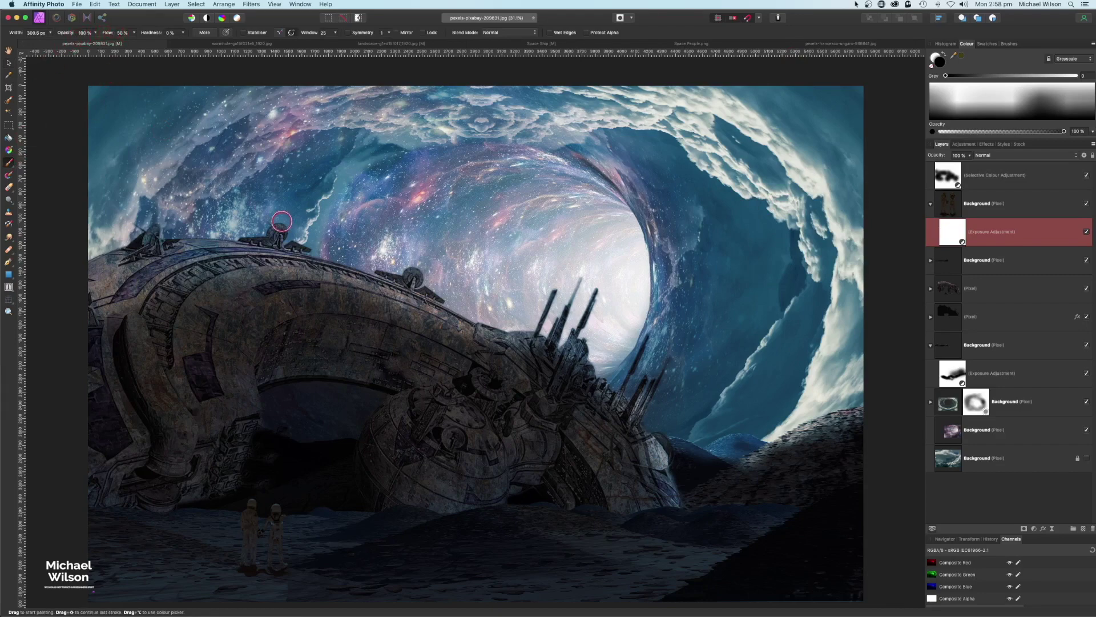
pyautogui.press('super+plus')
pyautogui.press('super+plus')
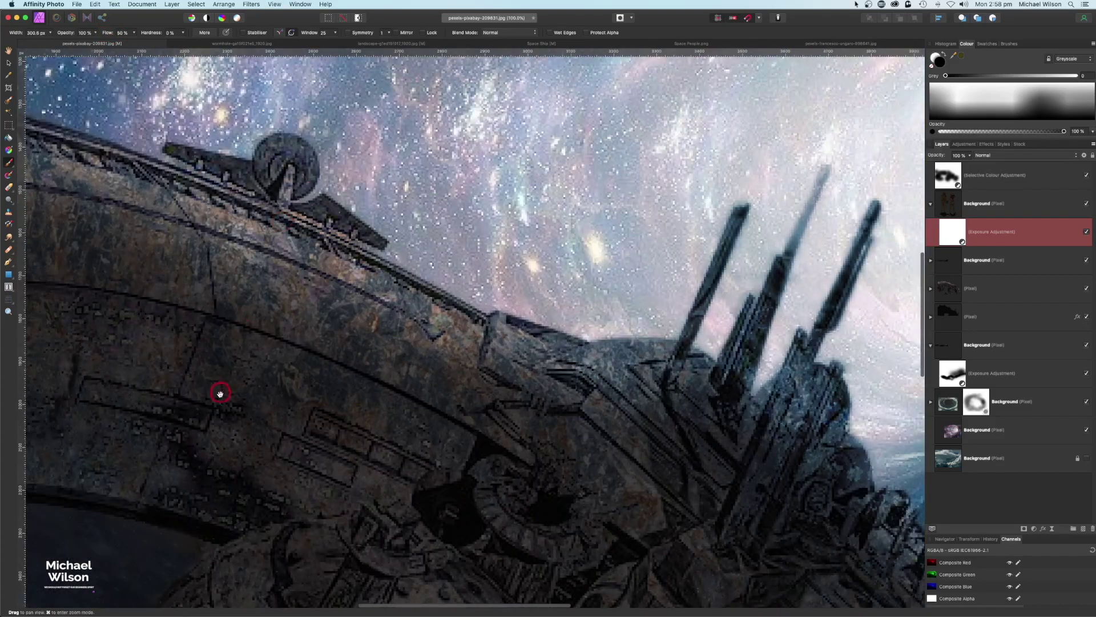
pyautogui.moveTo(221, 389); pyautogui.dragTo(474, 140)
pyautogui.scroll(-10, 474, 140)
pyautogui.hscroll(-7, 474, 140)
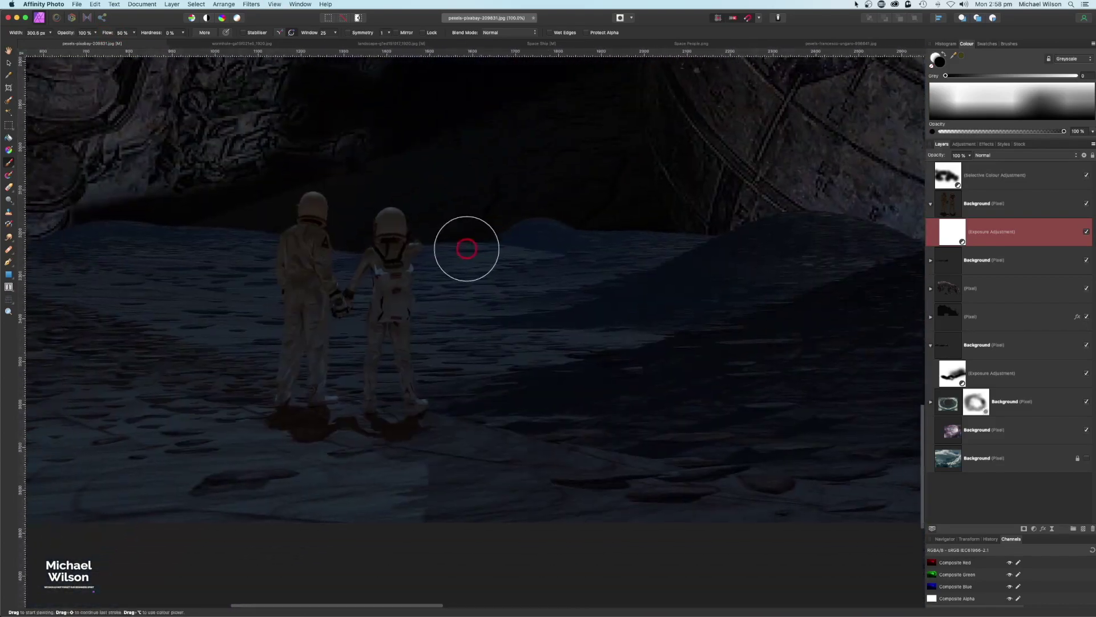
pyautogui.press('[')
pyautogui.press('[')
pyautogui.press('[')
pyautogui.press('[')
pyautogui.press('[')
pyautogui.press('[')
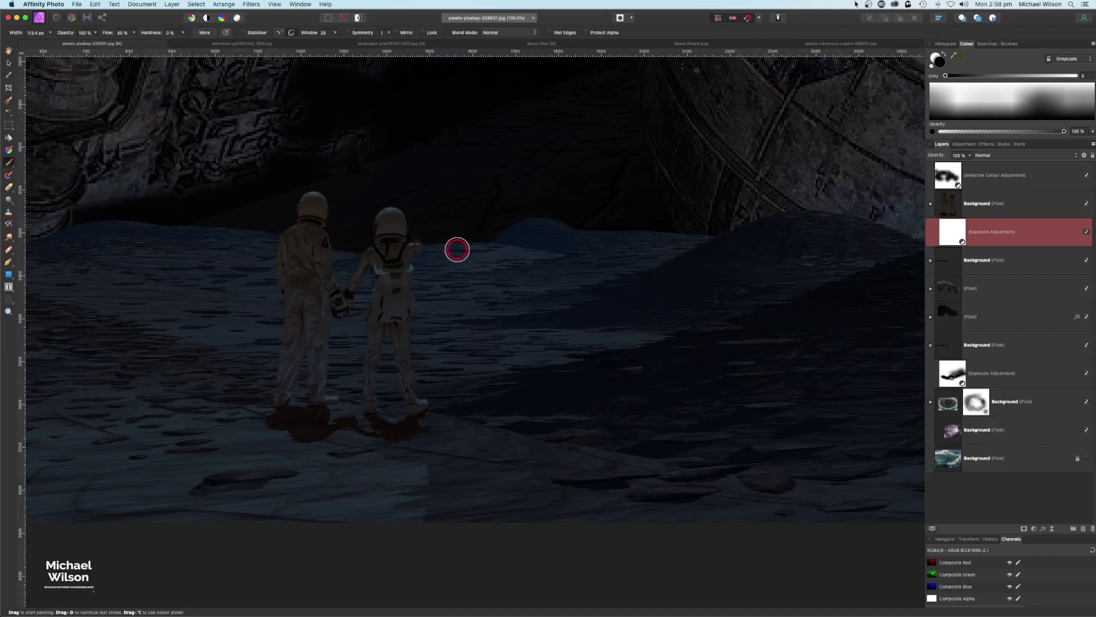
pyautogui.moveTo(447, 225)
pyautogui.mouseDown()
pyautogui.moveTo(419, 224)
pyautogui.moveTo(399, 198)
pyautogui.moveTo(431, 202)
pyautogui.moveTo(441, 229)
pyautogui.moveTo(428, 233)
pyautogui.moveTo(413, 274)
pyautogui.moveTo(428, 402)
pyautogui.moveTo(412, 442)
pyautogui.moveTo(383, 437)
pyautogui.moveTo(386, 333)
pyautogui.moveTo(389, 389)
pyautogui.mouseUp()
pyautogui.moveTo(349, 215)
pyautogui.mouseDown()
pyautogui.moveTo(293, 191)
pyautogui.moveTo(323, 215)
pyautogui.moveTo(331, 253)
pyautogui.moveTo(365, 303)
pyautogui.moveTo(298, 224)
pyautogui.moveTo(326, 362)
pyautogui.moveTo(332, 345)
pyautogui.mouseUp()
pyautogui.moveTo(328, 346)
pyautogui.mouseDown()
pyautogui.moveTo(333, 394)
pyautogui.moveTo(304, 361)
pyautogui.moveTo(293, 393)
pyautogui.mouseUp()
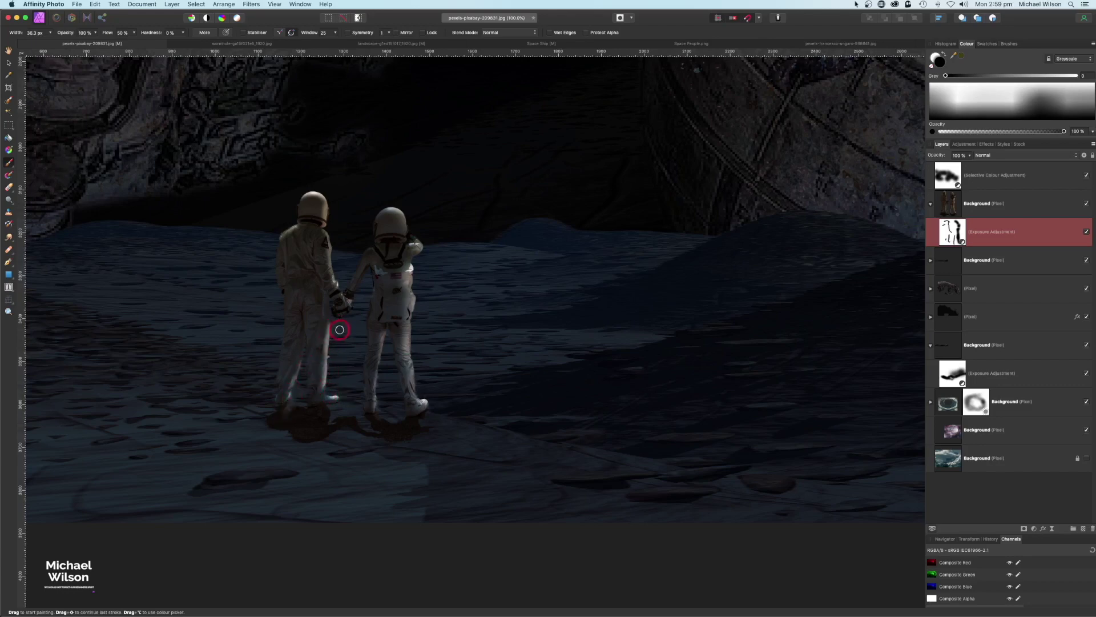
pyautogui.moveTo(388, 209)
pyautogui.mouseDown()
pyautogui.moveTo(372, 235)
pyautogui.moveTo(399, 193)
pyautogui.moveTo(409, 210)
pyautogui.moveTo(368, 209)
pyautogui.moveTo(408, 223)
pyautogui.moveTo(421, 274)
pyautogui.moveTo(408, 394)
pyautogui.moveTo(384, 357)
pyautogui.moveTo(378, 386)
pyautogui.moveTo(348, 391)
pyautogui.moveTo(346, 284)
pyautogui.moveTo(330, 233)
pyautogui.moveTo(360, 209)
pyautogui.moveTo(312, 184)
pyautogui.moveTo(281, 232)
pyautogui.moveTo(343, 273)
pyautogui.moveTo(279, 231)
pyautogui.moveTo(273, 263)
pyautogui.mouseUp()
pyautogui.press('super+0')
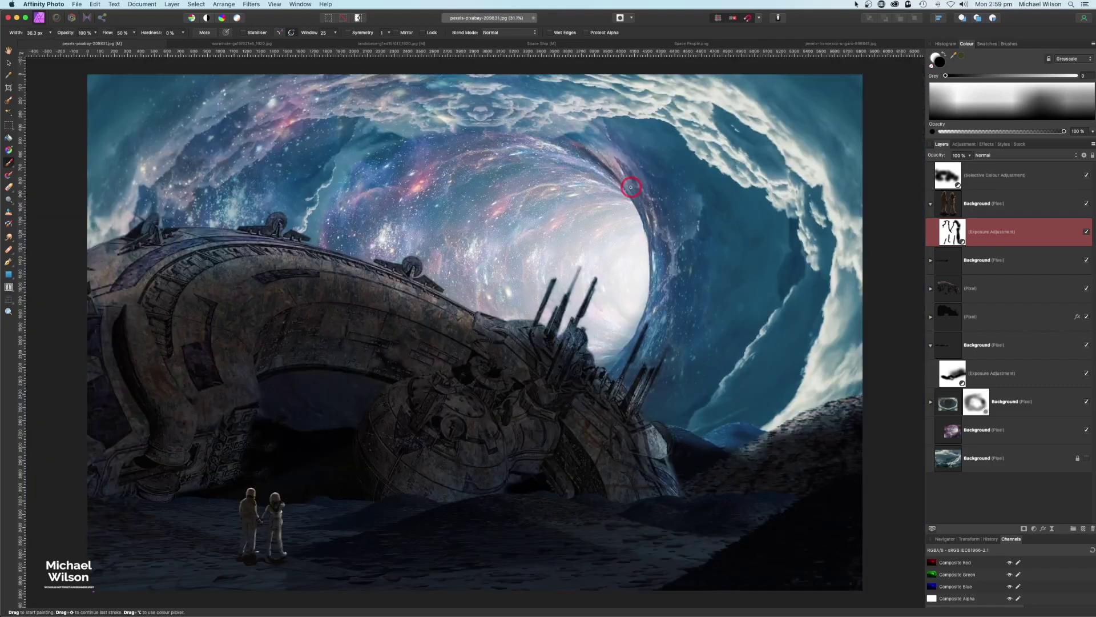
# Add an empty pixel layer directly above the foreground mountains layer, beneath the astronauts
pyautogui.moveTo(353, 381); pyautogui.dragTo(416, 320)
pyautogui.moveTo(957, 228)
pyautogui.mouseDown()
pyautogui.moveTo(941, 212)
pyautogui.moveTo(953, 209)
pyautogui.mouseUp()
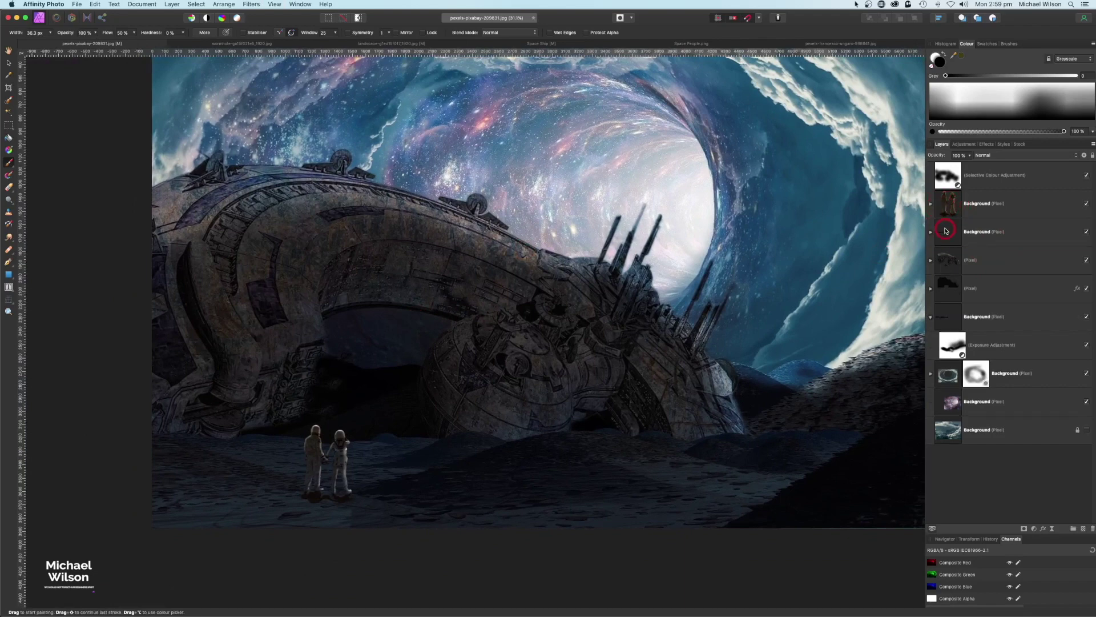
pyautogui.click(945, 230)
pyautogui.click(1084, 530)
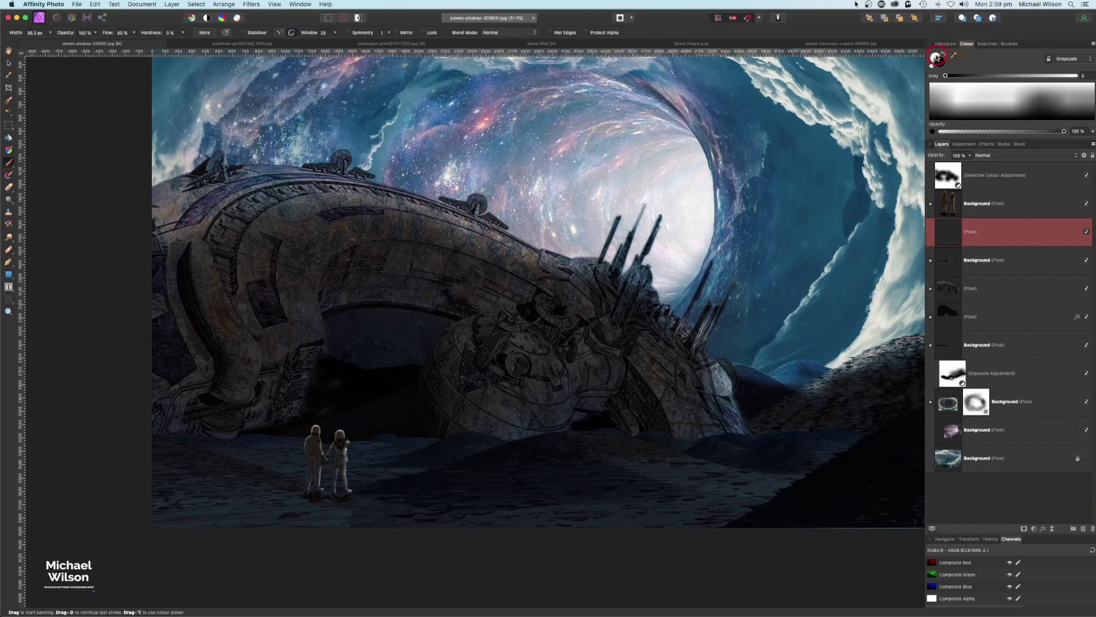
# Paint a vertical white beam from the ship's hull down to the astronauts with a large soft brush at 100% flow
pyautogui.click(942, 54)
pyautogui.press(']')
pyautogui.press(']')
pyautogui.press(']')
pyautogui.press(']')
pyautogui.press(']')
pyautogui.press(']')
pyautogui.press(']')
pyautogui.press(']')
pyautogui.press(']')
pyautogui.press(']')
pyautogui.press(']')
pyautogui.press(']')
pyautogui.press(']')
pyautogui.press(']')
pyautogui.press(']')
pyautogui.press(']')
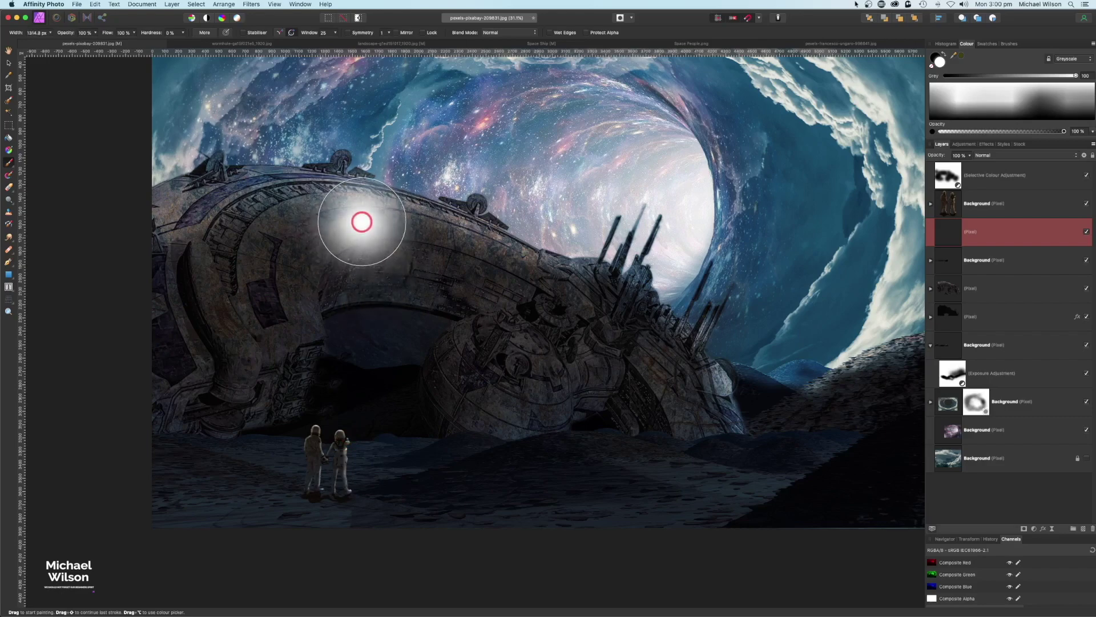
pyautogui.moveTo(361, 221)
pyautogui.mouseDown()
pyautogui.moveTo(372, 271)
pyautogui.moveTo(344, 463)
pyautogui.moveTo(381, 326)
pyautogui.moveTo(383, 205)
pyautogui.moveTo(366, 326)
pyautogui.mouseUp()
# Apply a Perspective transform that narrows the beam's lower end to a point at the smaller astronaut's helmet
pyautogui.click(7, 309)
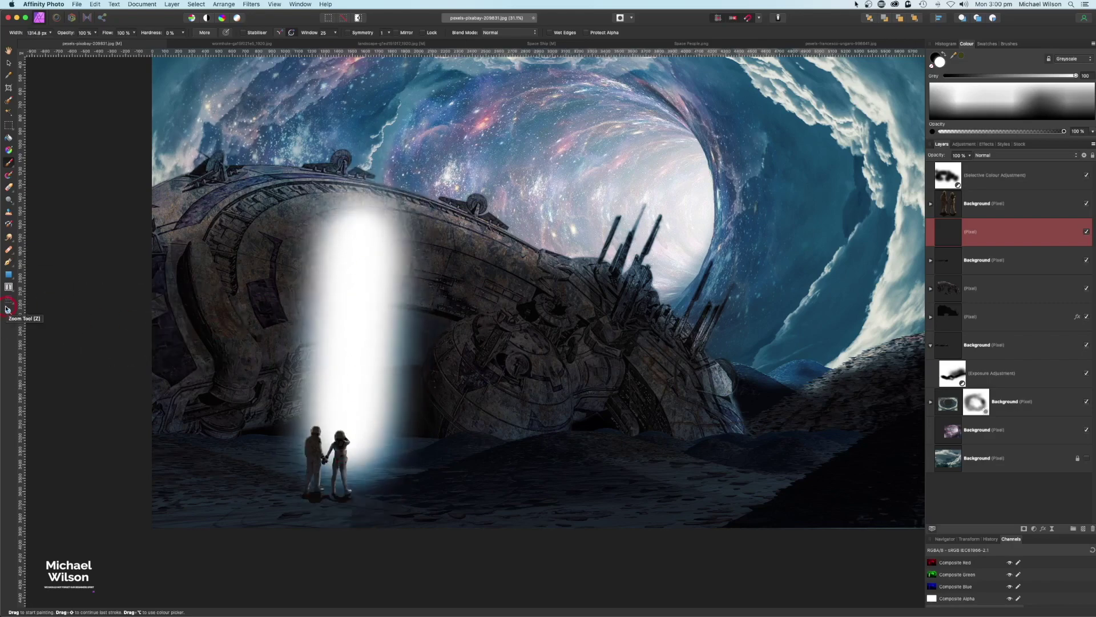
pyautogui.click(28, 315)
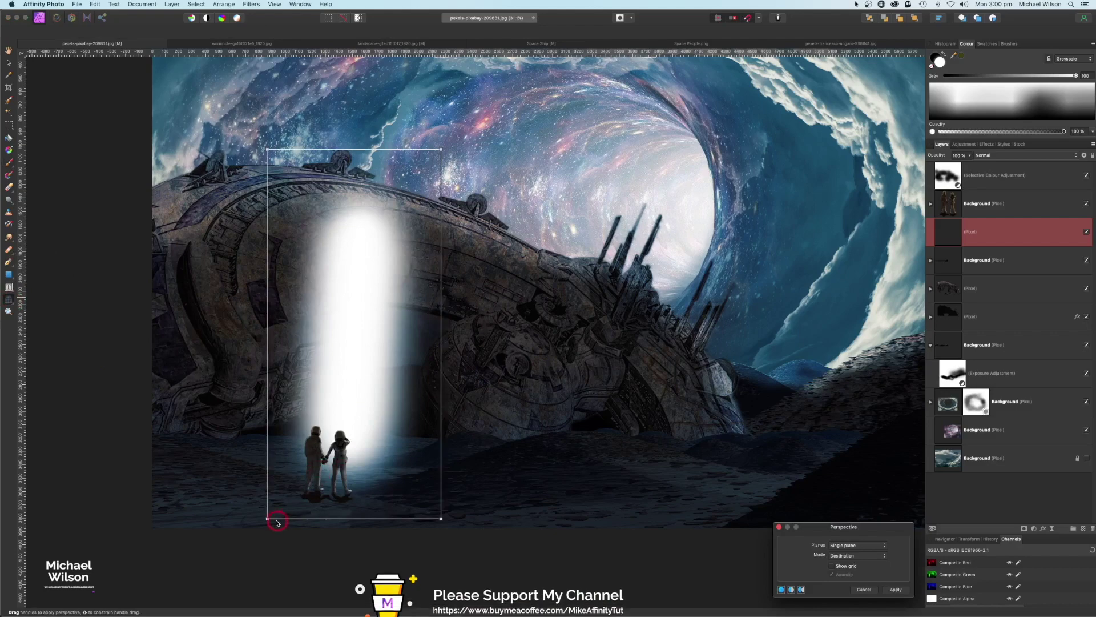
pyautogui.moveTo(267, 518); pyautogui.dragTo(343, 439)
pyautogui.click(439, 518)
pyautogui.moveTo(439, 518); pyautogui.dragTo(348, 441)
pyautogui.click(882, 589)
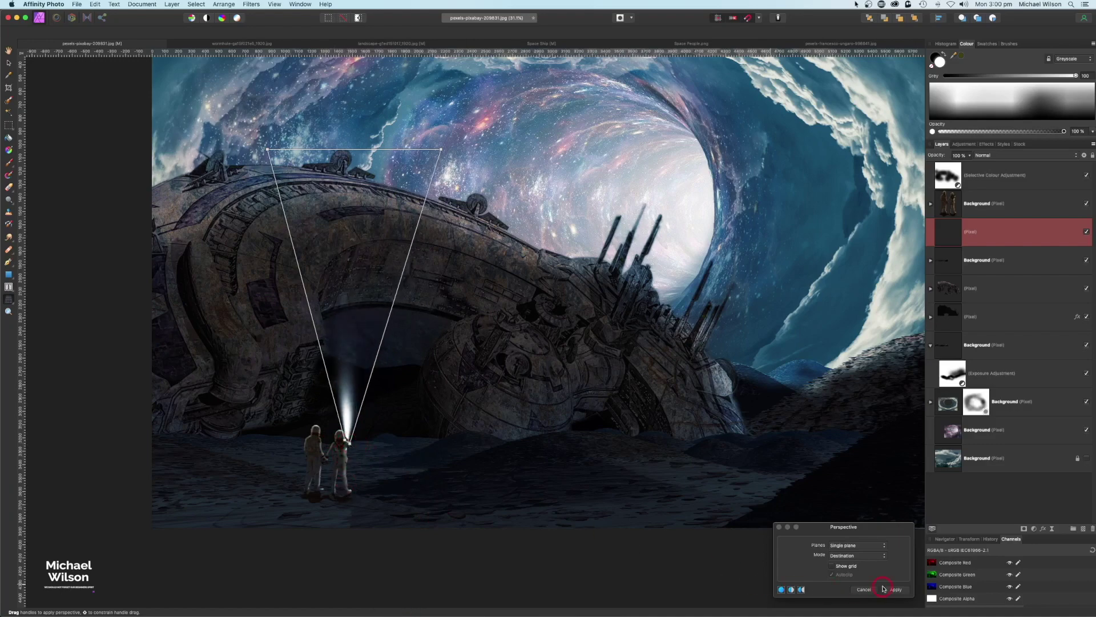
# Add another pixel layer above the beam layer and lower the paint brush flow
pyautogui.press('b')
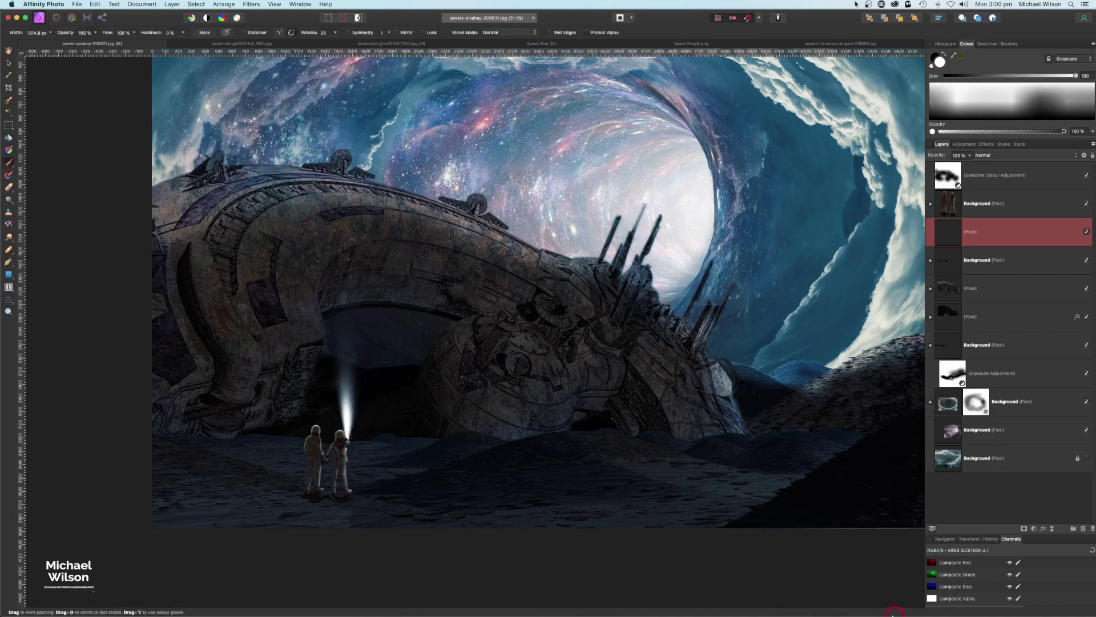
pyautogui.click(1083, 528)
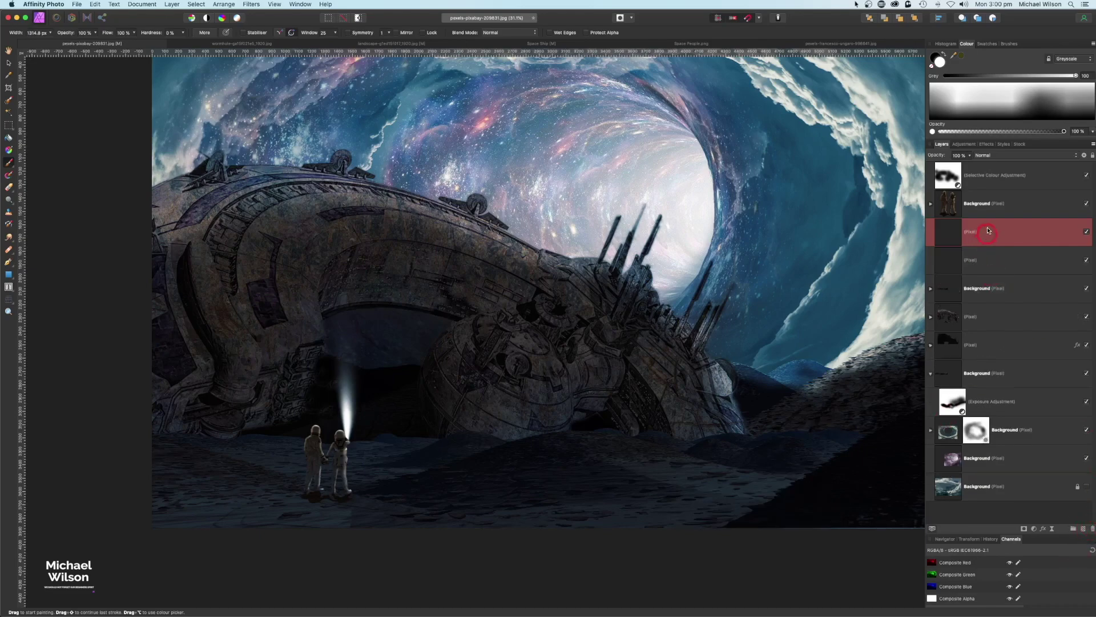
pyautogui.click(108, 33)
pyautogui.moveTo(87, 35); pyautogui.dragTo(88, 35)
# Paint a wider white vertical beam from the astronauts up over the ship's hull with a large soft brush
pyautogui.press('[')
pyautogui.press('[')
pyautogui.press('[')
pyautogui.press('[')
pyautogui.press('[')
pyautogui.press('[')
pyautogui.press('[')
pyautogui.press('[')
pyautogui.press('[')
pyautogui.press('[')
pyautogui.press('[')
pyautogui.press('[')
pyautogui.press('[')
pyautogui.press('[')
pyautogui.press('[')
pyautogui.press('[')
pyautogui.press('[')
pyautogui.press('[')
pyautogui.press('[')
pyautogui.press('[')
pyautogui.press('[')
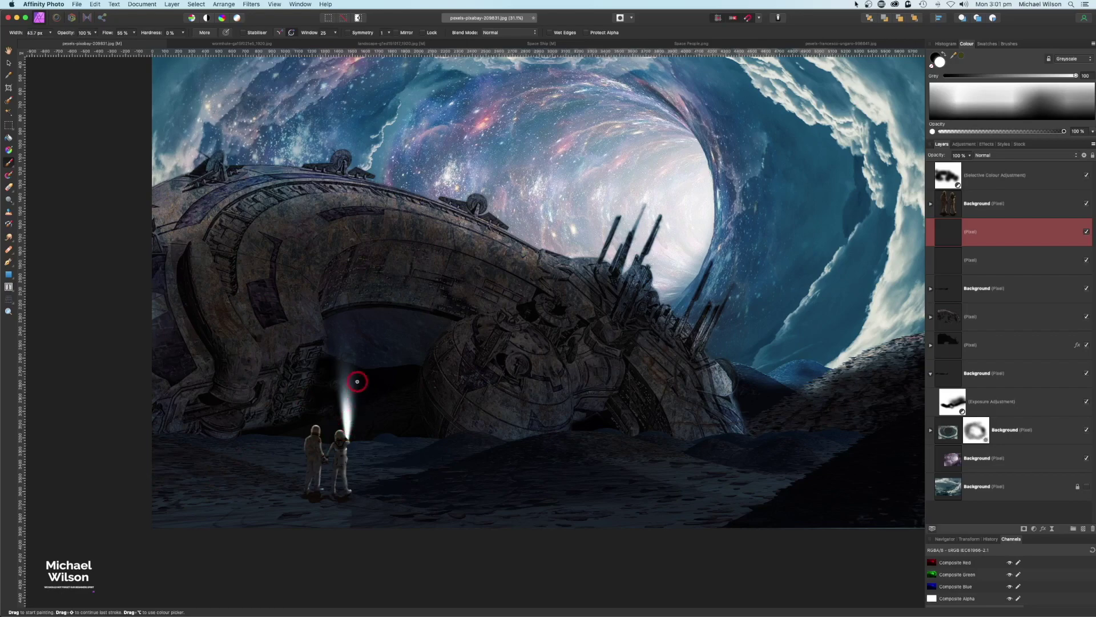
pyautogui.press(']')
pyautogui.press(']')
pyautogui.press(']')
pyautogui.press(']')
pyautogui.press(']')
pyautogui.press(']')
pyautogui.press(']')
pyautogui.press(']')
pyautogui.press(']')
pyautogui.press(']')
pyautogui.press(']')
pyautogui.press(']')
pyautogui.press(']')
pyautogui.press(']')
pyautogui.press(']')
pyautogui.press(']')
pyautogui.press(']')
pyautogui.press(']')
pyautogui.press(']')
pyautogui.press(']')
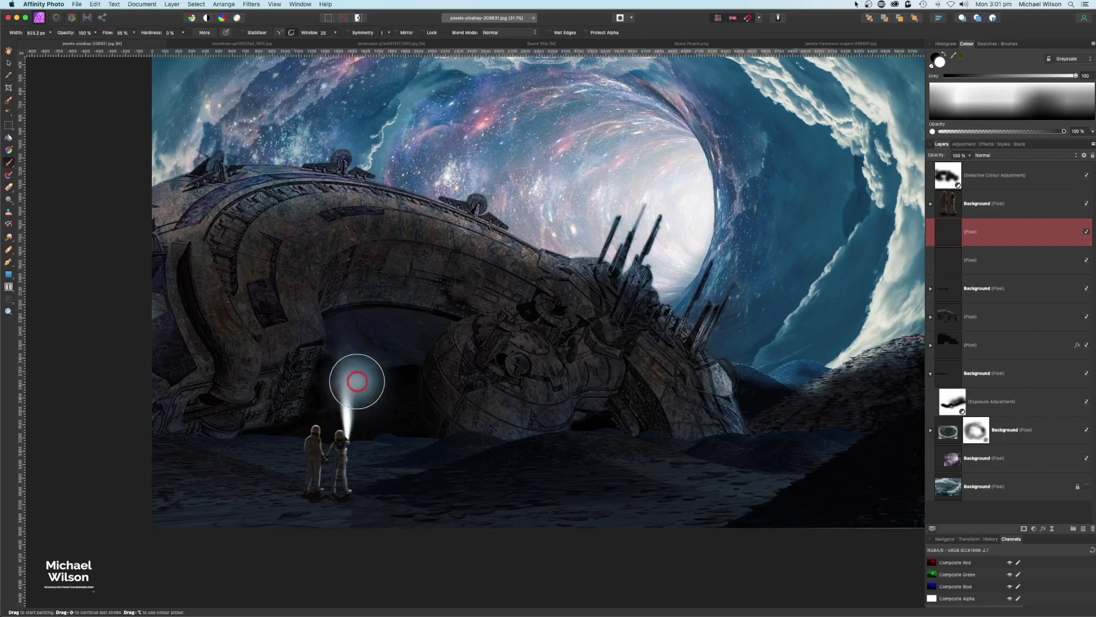
pyautogui.moveTo(354, 344)
pyautogui.mouseDown()
pyautogui.moveTo(364, 282)
pyautogui.moveTo(349, 226)
pyautogui.mouseUp()
pyautogui.press('super+z')
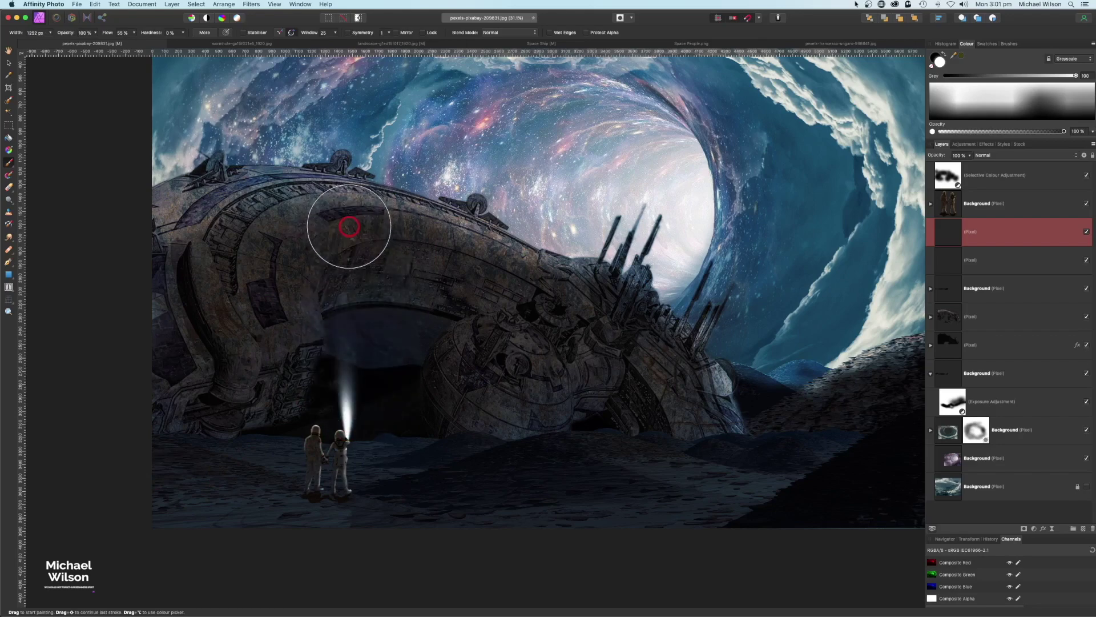
pyautogui.keyDown('shift'); pyautogui.click(349, 227); pyautogui.keyUp('shift')
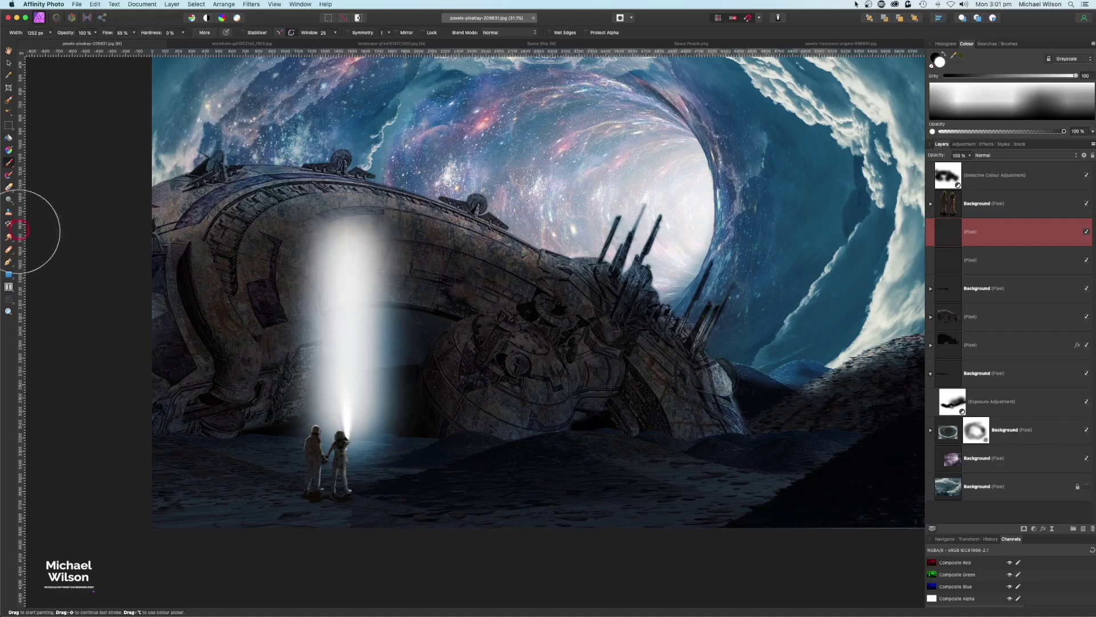
# Erase the wide beam's sides into a cone with a soft eraser at 50% flow and lower the layer's opacity to 70%
pyautogui.click(9, 188)
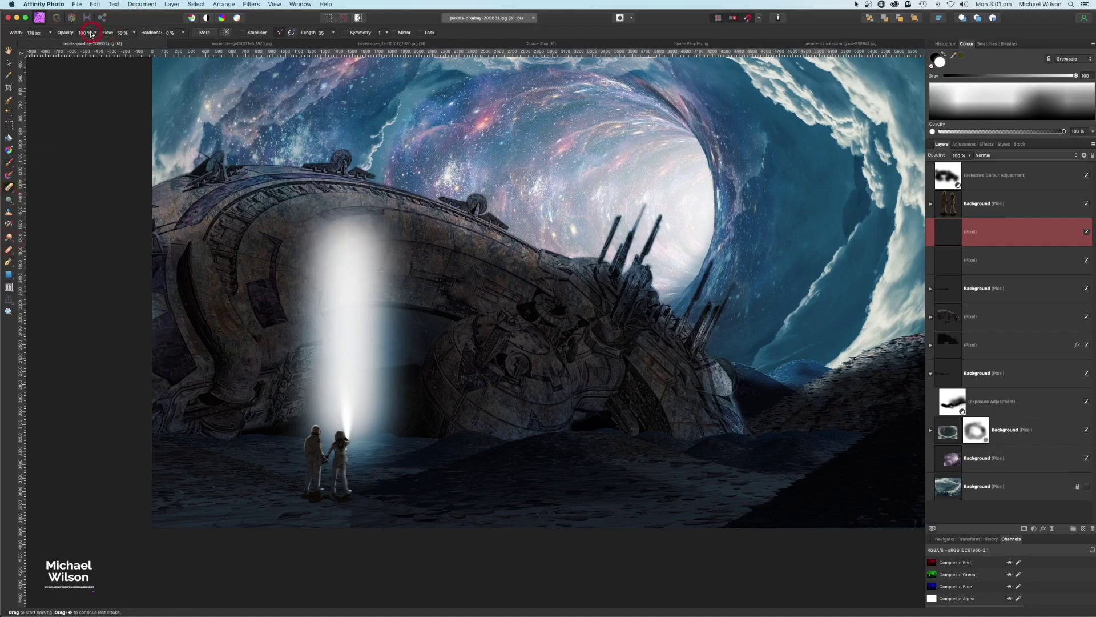
pyautogui.moveTo(88, 36); pyautogui.dragTo(87, 35)
pyautogui.press(']')
pyautogui.press(']')
pyautogui.press(']')
pyautogui.press(']')
pyautogui.press(']')
pyautogui.press(']')
pyautogui.press(']')
pyautogui.press(']')
pyautogui.press(']')
pyautogui.press(']')
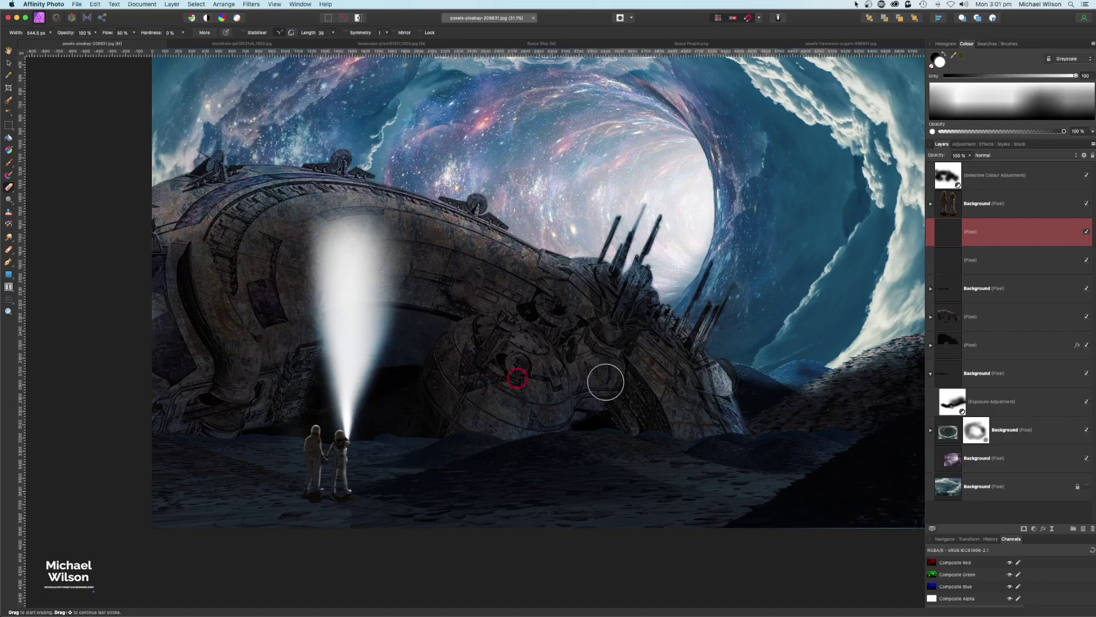
pyautogui.moveTo(972, 158); pyautogui.dragTo(948, 166)
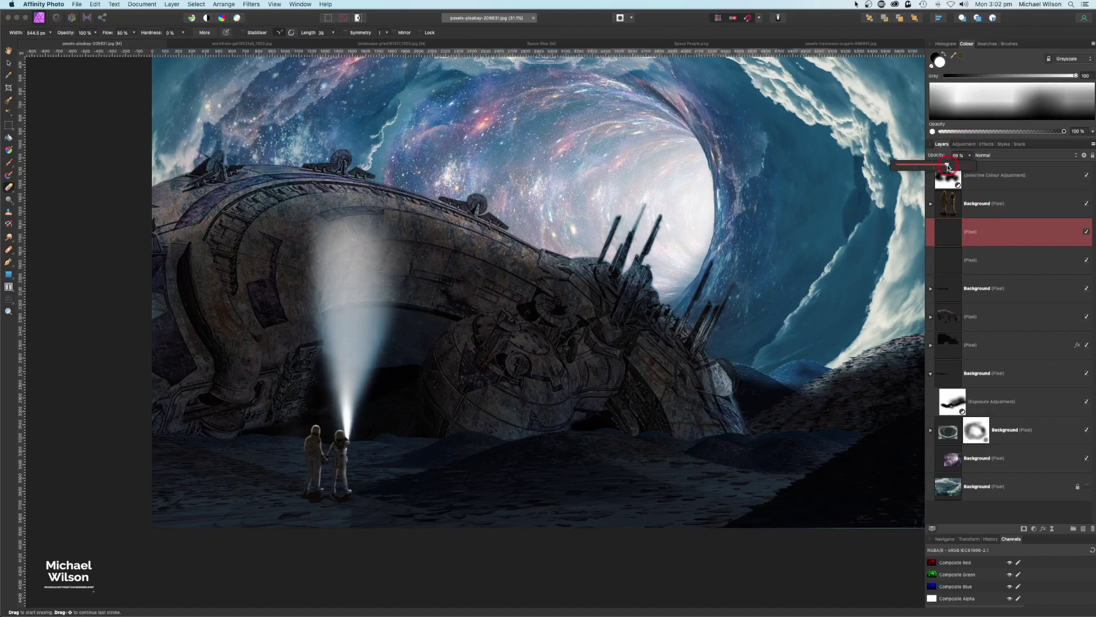
pyautogui.click(347, 343)
pyautogui.click(230, 257)
pyautogui.click(306, 455)
pyautogui.click(434, 389)
pyautogui.click(393, 394)
pyautogui.click(377, 344)
pyautogui.click(387, 391)
pyautogui.moveTo(387, 390); pyautogui.dragTo(438, 220)
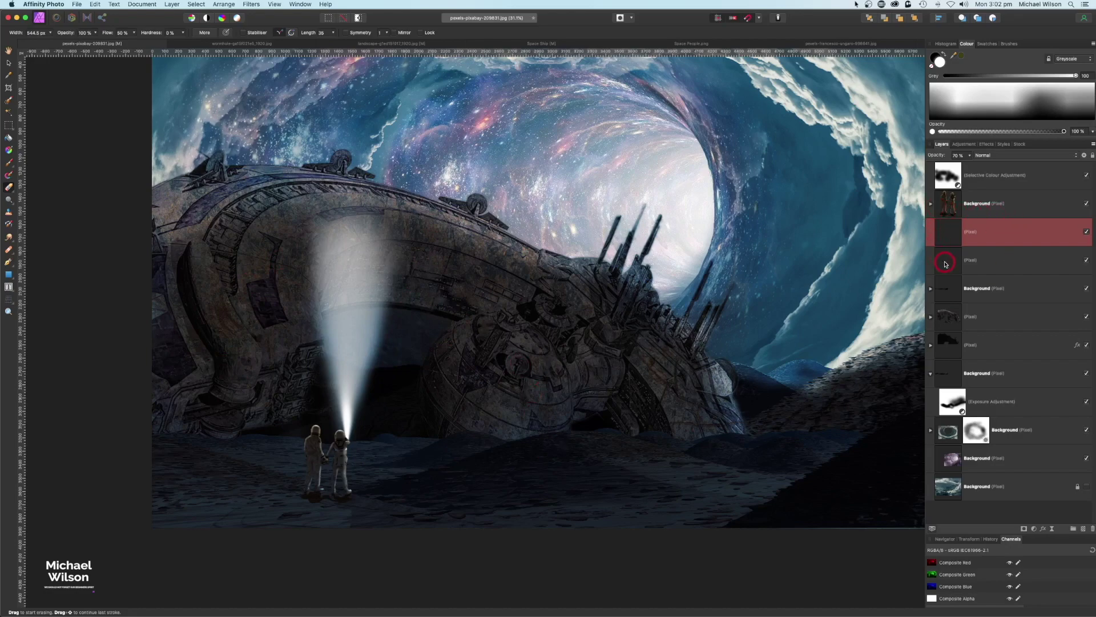
pyautogui.click(548, 286)
pyautogui.click(513, 297)
# Add a new pixel layer directly above the ship layer and set its blend mode to Overlay
pyautogui.click(962, 346)
pyautogui.click(970, 321)
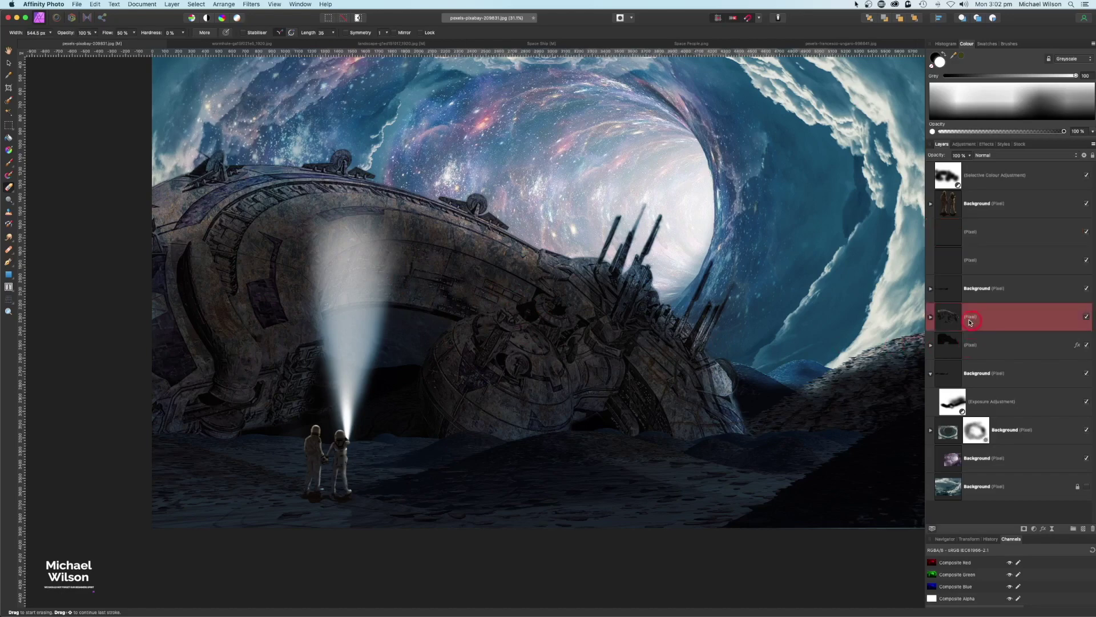
pyautogui.click(1085, 530)
pyautogui.click(988, 329)
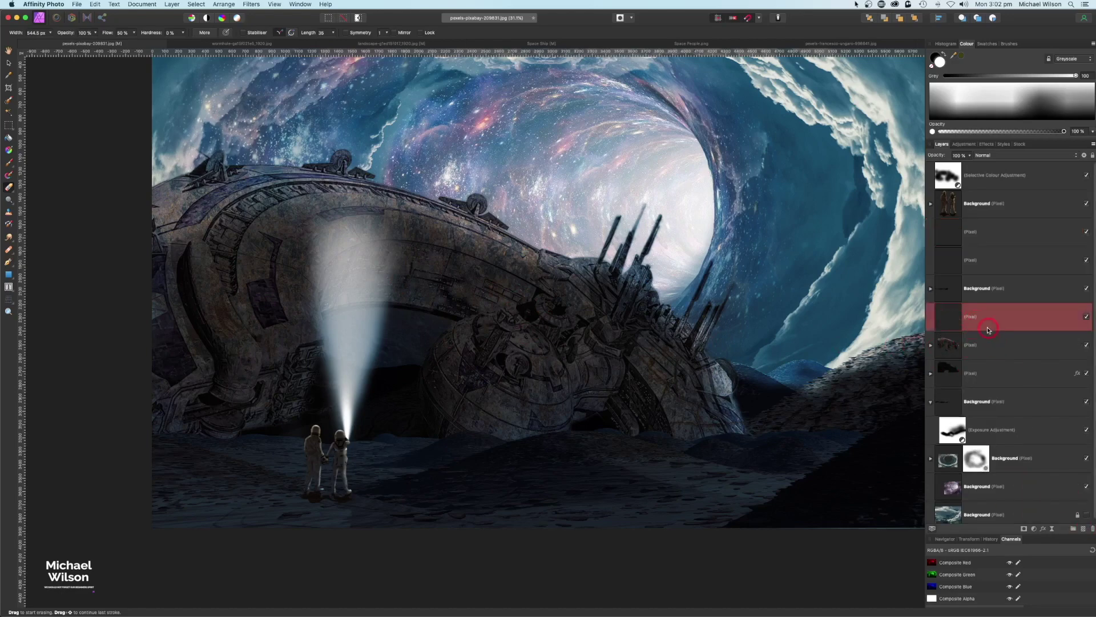
pyautogui.click(998, 157)
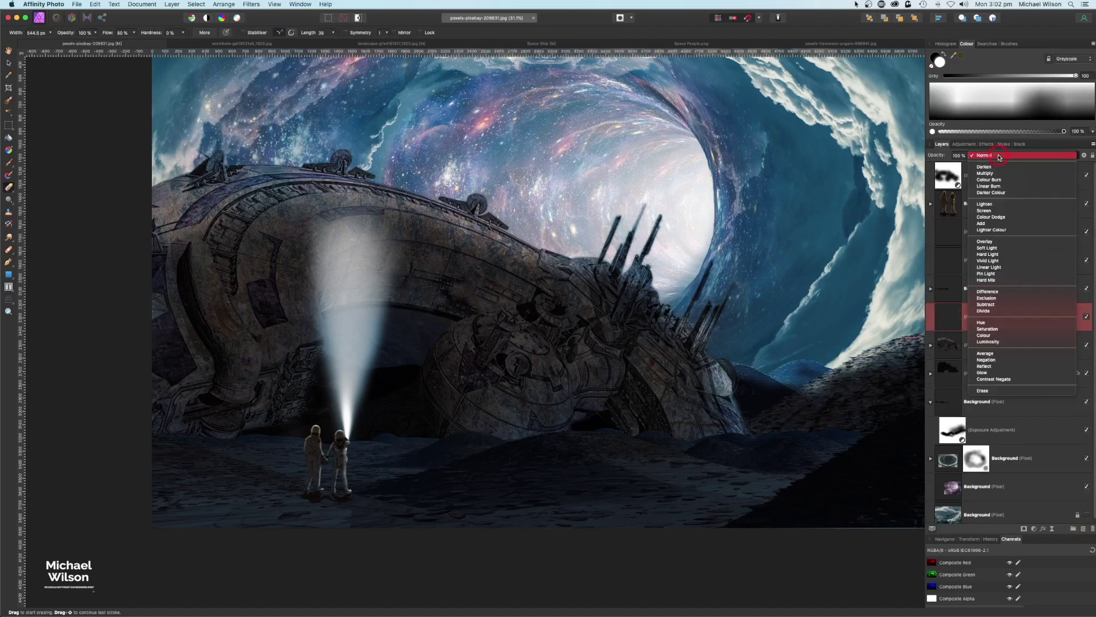
pyautogui.click(990, 242)
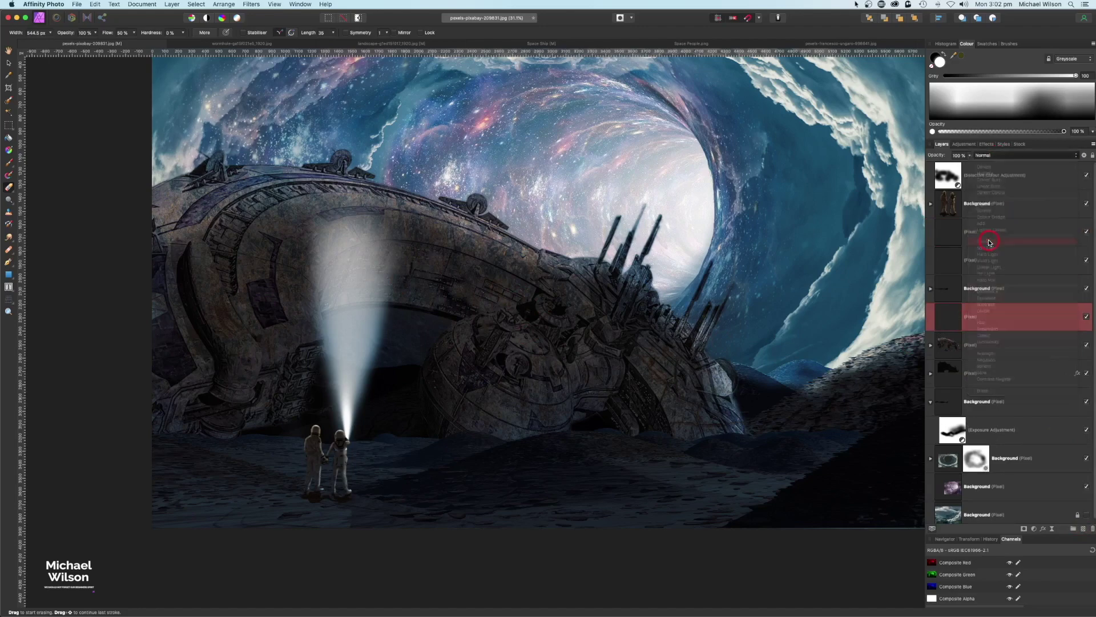
# Change the paint colour from white to a bright yellow for the ship's window lights
pyautogui.doubleClick(940, 64)
pyautogui.click(83, 98)
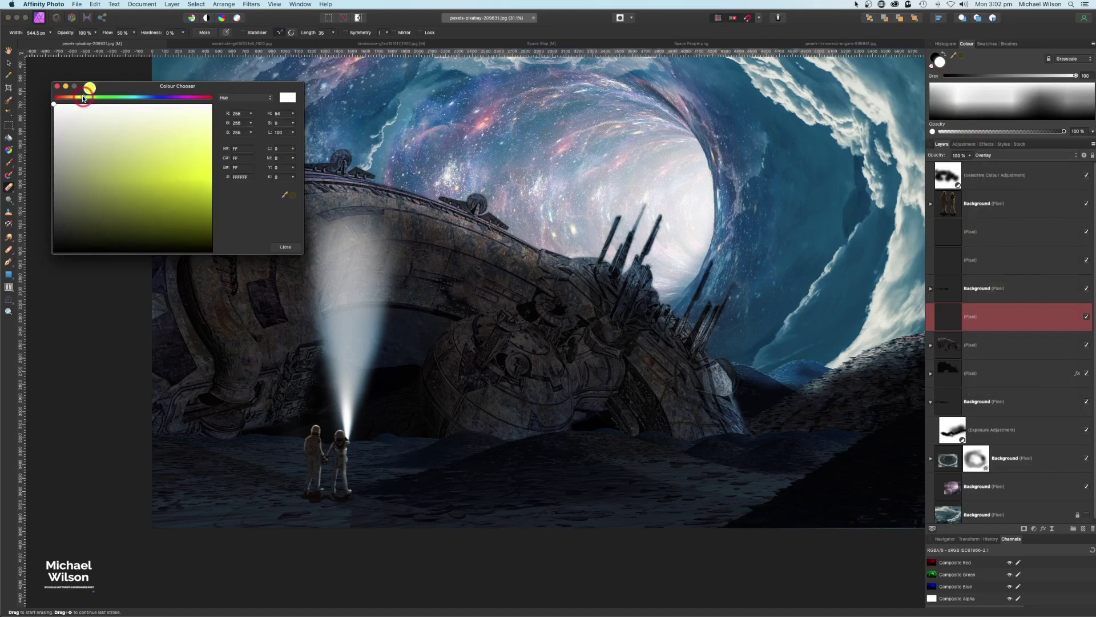
pyautogui.click(205, 161)
pyautogui.click(285, 247)
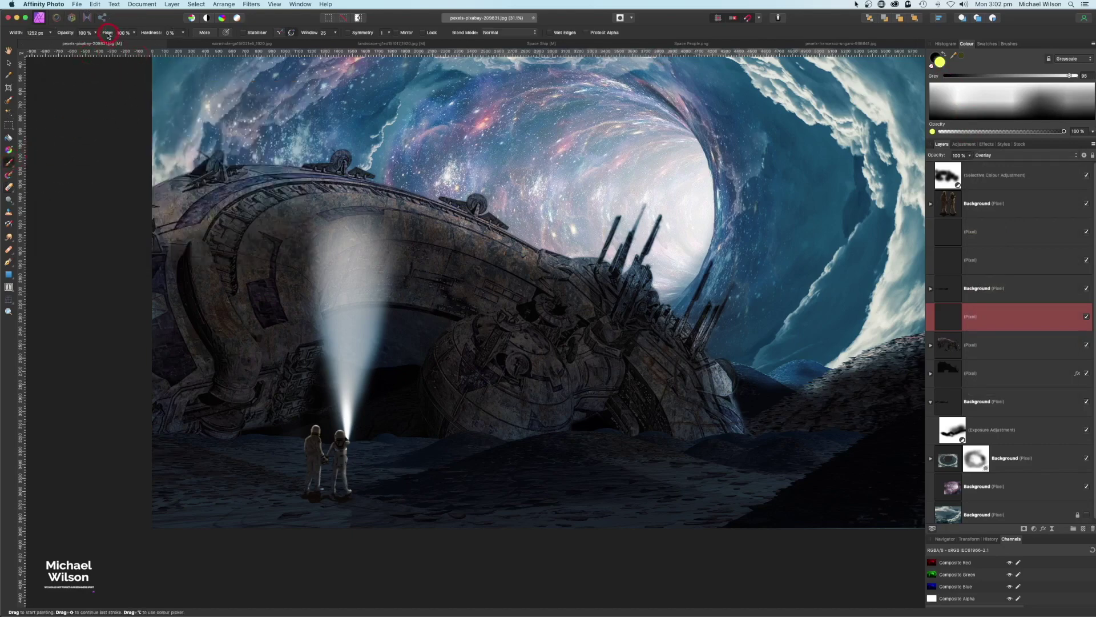
# Paint the two rows of small rectangular windows on the ship's hull yellow with a small soft brush at 100% flow
pyautogui.press('[')
pyautogui.press('[')
pyautogui.press('[')
pyautogui.moveTo(506, 279); pyautogui.dragTo(506, 278)
pyautogui.press('super+plus')
pyautogui.press('super+plus')
pyautogui.press('super+plus')
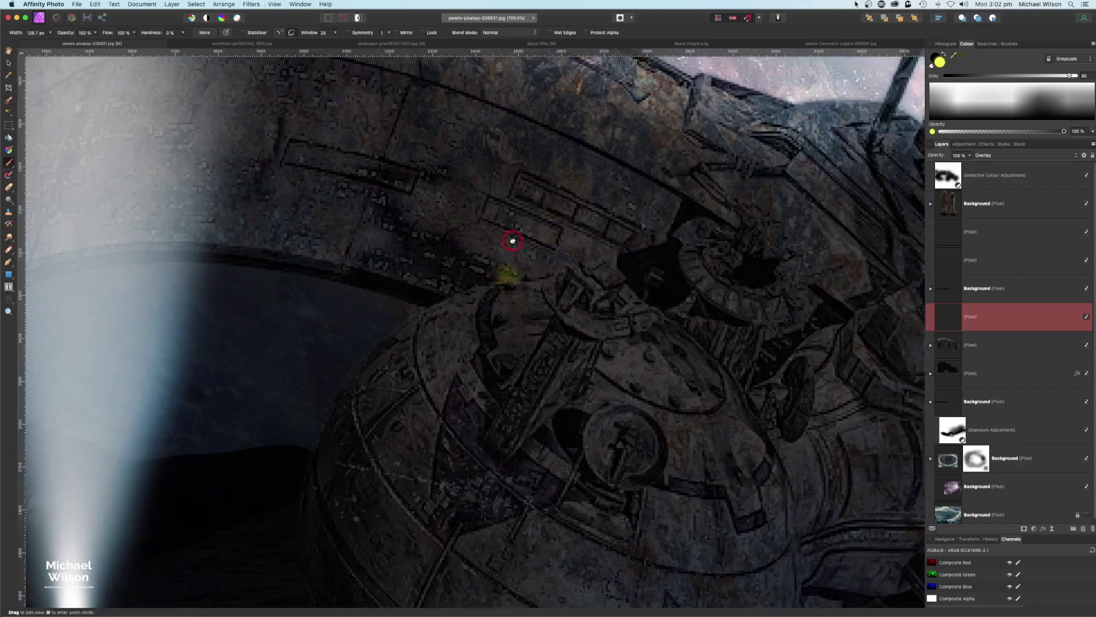
pyautogui.moveTo(511, 240); pyautogui.dragTo(458, 344)
pyautogui.press('[')
pyautogui.press('[')
pyautogui.moveTo(478, 306)
pyautogui.mouseDown()
pyautogui.moveTo(468, 299)
pyautogui.moveTo(566, 343)
pyautogui.mouseUp()
pyautogui.moveTo(484, 345)
pyautogui.mouseDown()
pyautogui.moveTo(436, 322)
pyautogui.moveTo(480, 339)
pyautogui.moveTo(493, 319)
pyautogui.moveTo(478, 304)
pyautogui.moveTo(557, 340)
pyautogui.mouseUp()
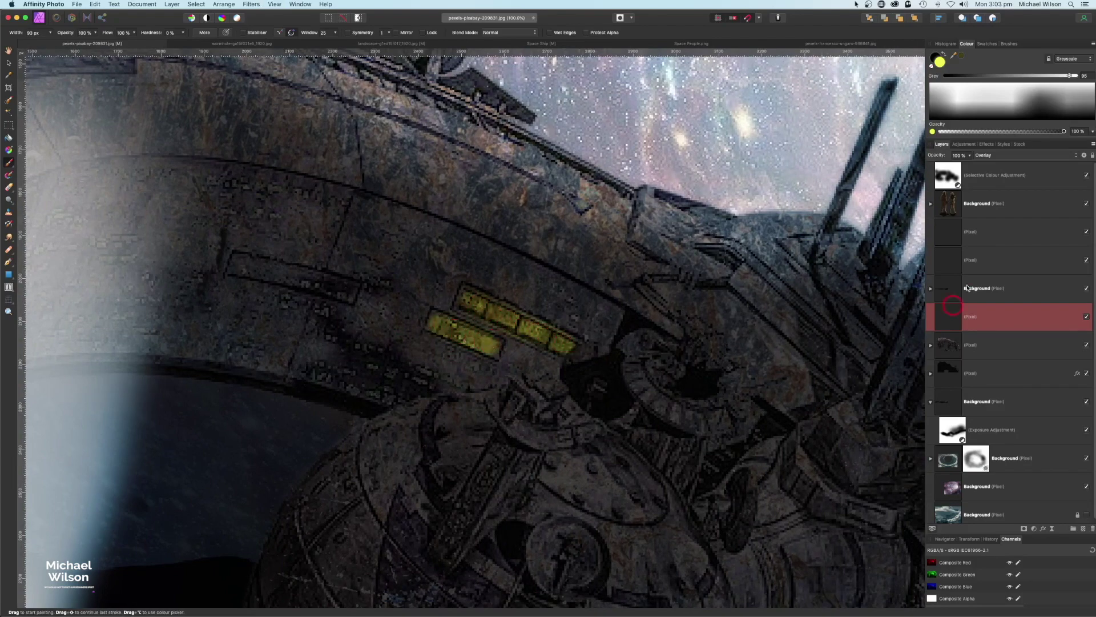
# Give the window-light layer an Outer Glow with about 80 px radius, 0% intensity and a colour sampled from the yellow windows
pyautogui.click(1044, 530)
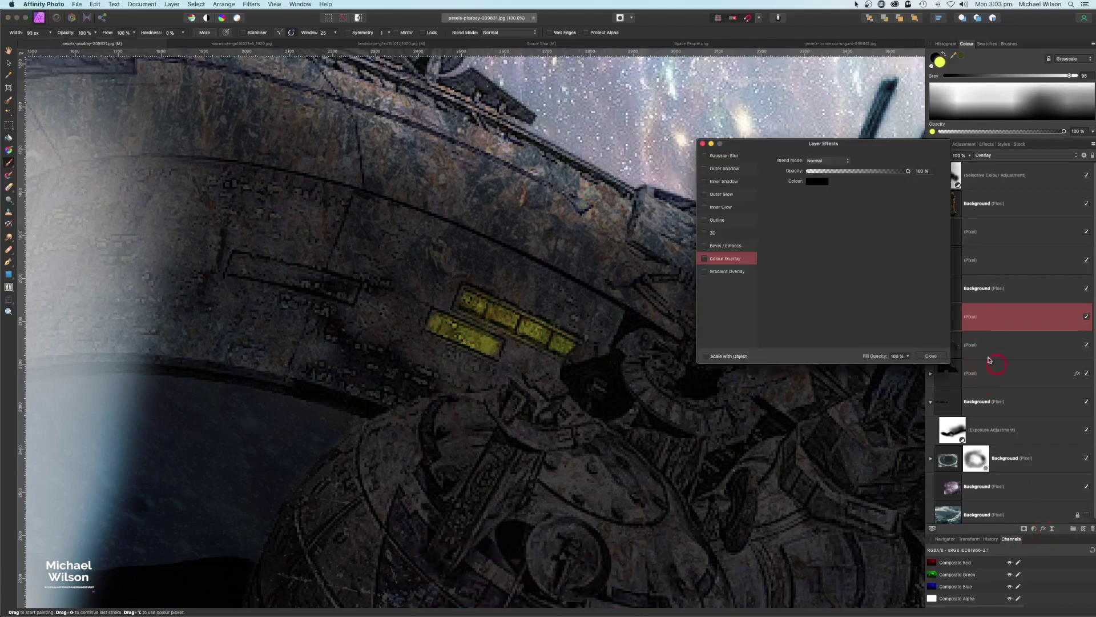
pyautogui.click(718, 195)
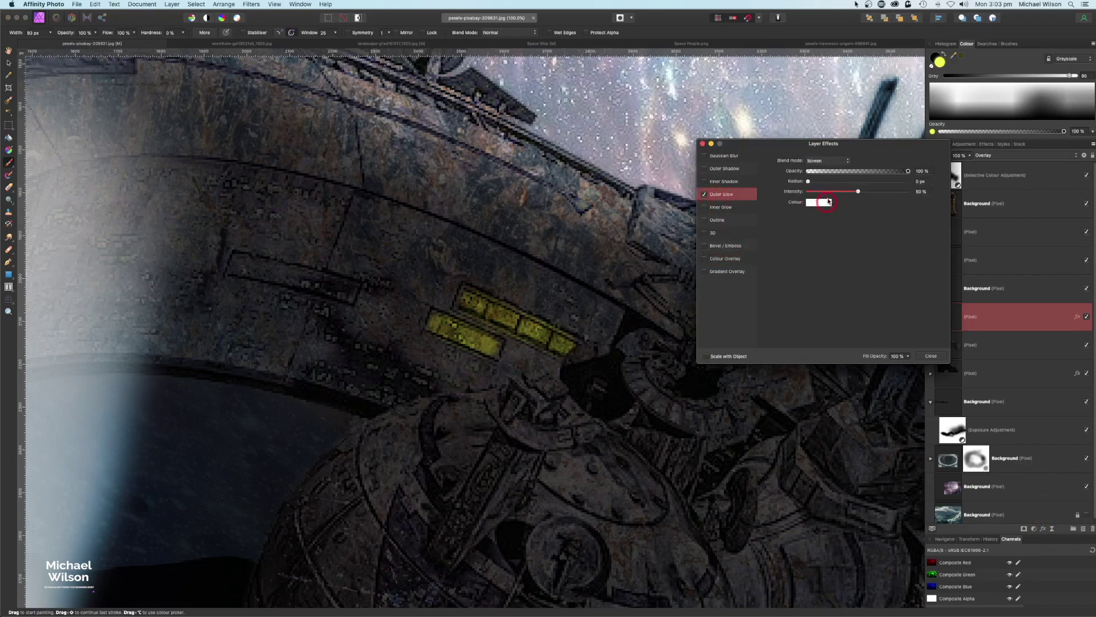
pyautogui.moveTo(810, 182)
pyautogui.mouseDown()
pyautogui.moveTo(905, 186)
pyautogui.moveTo(794, 195)
pyautogui.mouseUp()
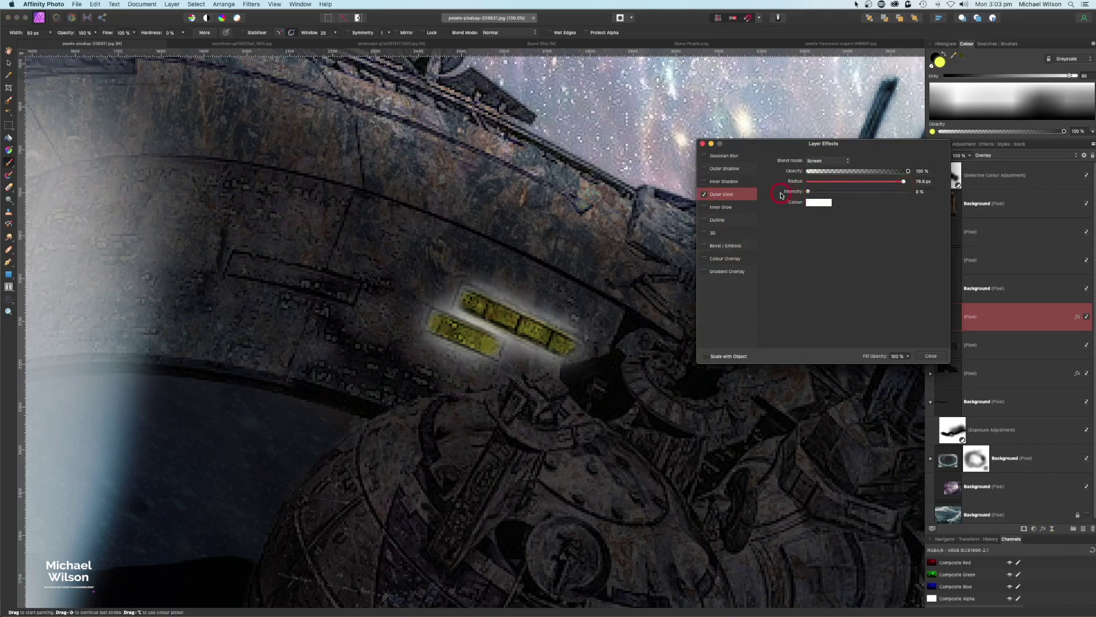
pyautogui.click(822, 202)
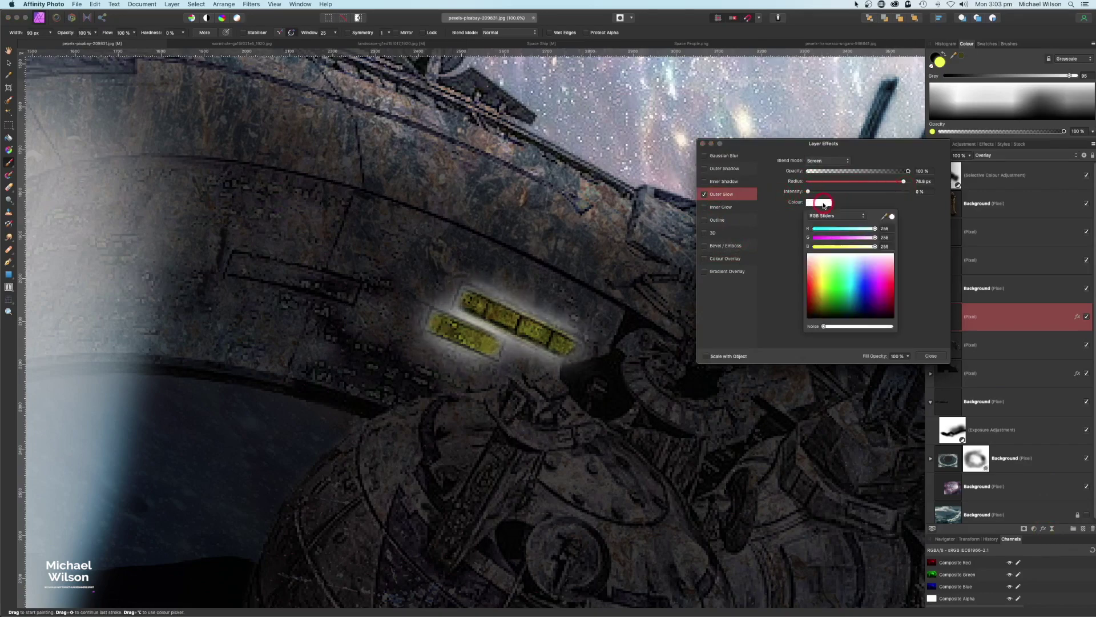
pyautogui.moveTo(889, 221); pyautogui.dragTo(509, 315)
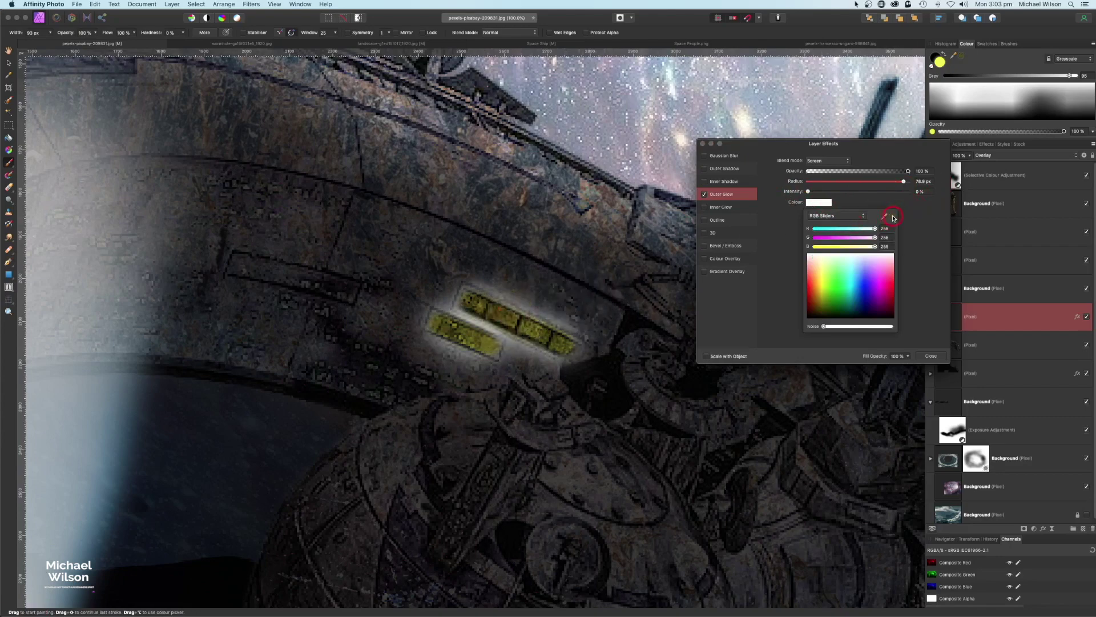
pyautogui.click(703, 144)
pyautogui.press('super+0')
pyautogui.click(970, 157)
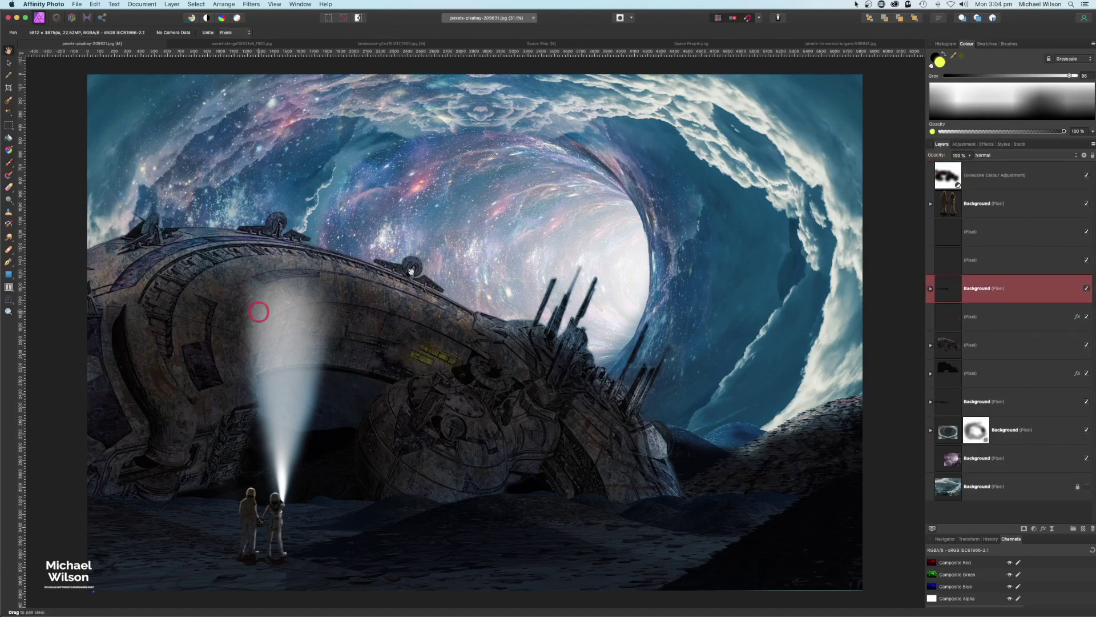
# Add a new pixel layer directly above the astronauts layer and set its blend mode to Overlay
pyautogui.click(987, 201)
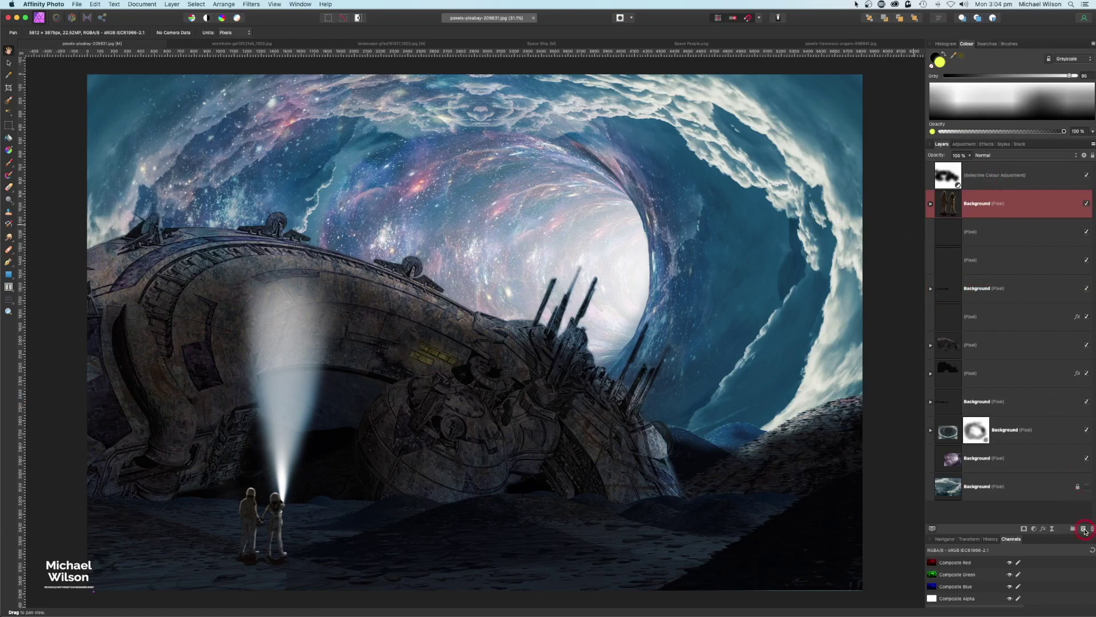
pyautogui.click(1084, 529)
pyautogui.click(1000, 155)
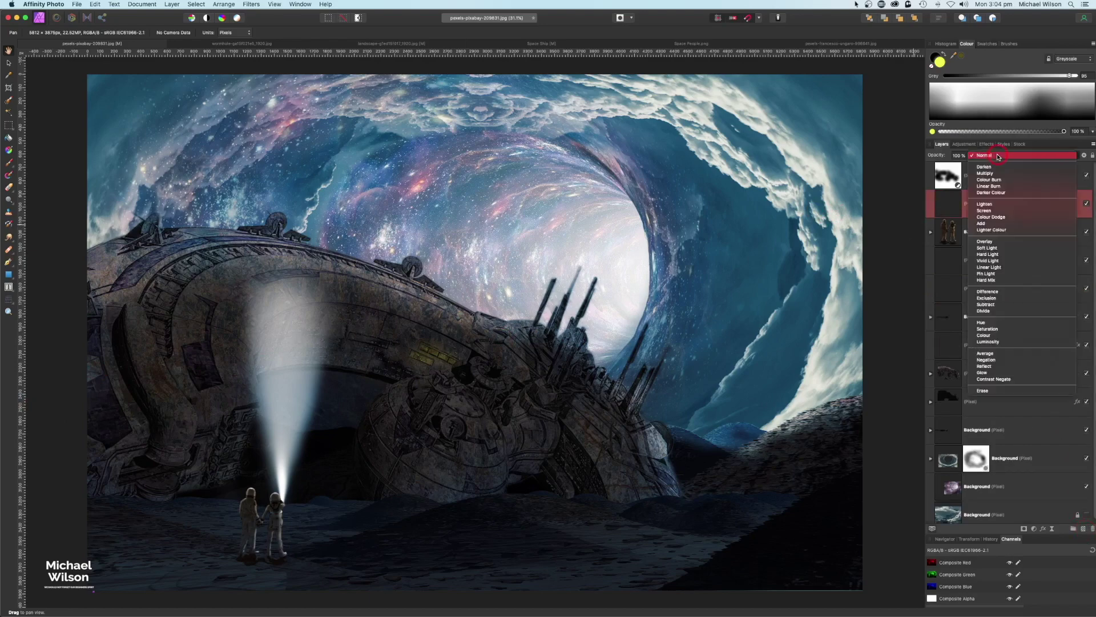
pyautogui.click(987, 240)
# Paint soft black shading at 10% flow along the ground beneath the ship and around the astronauts' feet
pyautogui.click(943, 66)
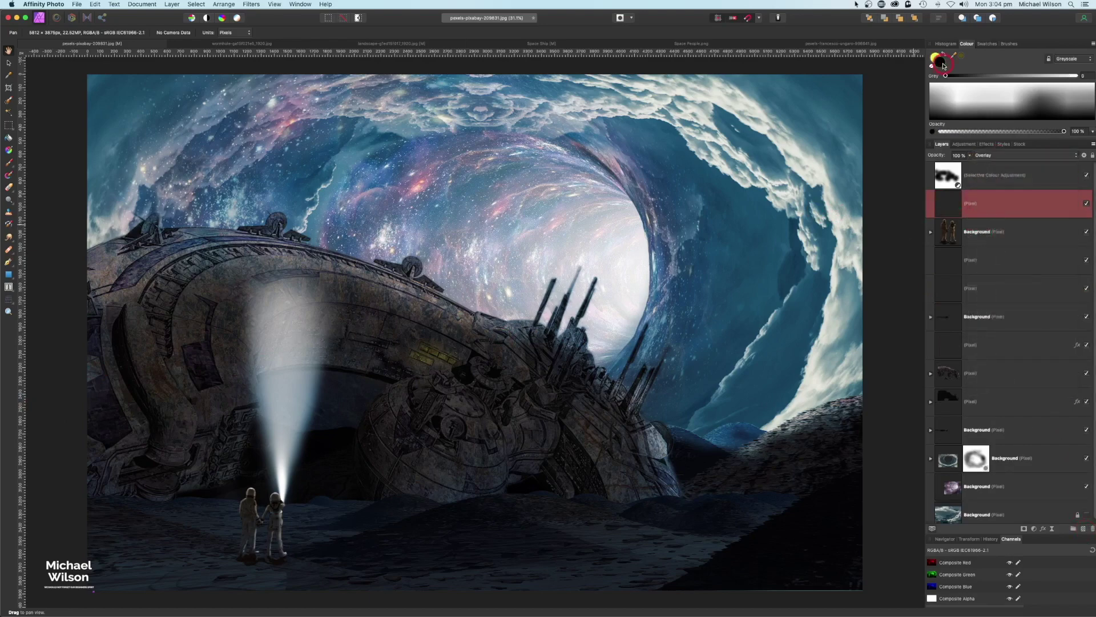
pyautogui.click(9, 165)
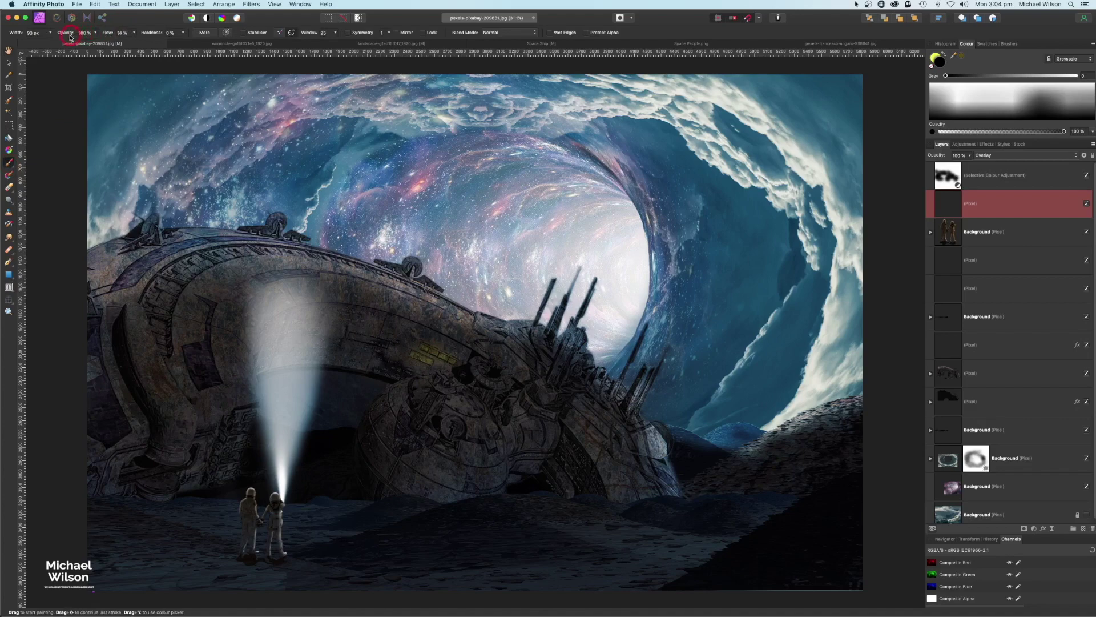
pyautogui.press(']')
pyautogui.press(']')
pyautogui.moveTo(189, 536)
pyautogui.mouseDown()
pyautogui.moveTo(135, 497)
pyautogui.moveTo(87, 502)
pyautogui.mouseUp()
pyautogui.moveTo(133, 498)
pyautogui.mouseDown()
pyautogui.moveTo(170, 500)
pyautogui.moveTo(140, 501)
pyautogui.moveTo(229, 497)
pyautogui.moveTo(95, 508)
pyautogui.moveTo(235, 497)
pyautogui.mouseUp()
pyautogui.moveTo(398, 507)
pyautogui.mouseDown()
pyautogui.moveTo(348, 501)
pyautogui.moveTo(649, 500)
pyautogui.moveTo(549, 487)
pyautogui.moveTo(435, 510)
pyautogui.moveTo(390, 497)
pyautogui.moveTo(169, 513)
pyautogui.moveTo(239, 500)
pyautogui.moveTo(255, 560)
pyautogui.moveTo(280, 567)
pyautogui.mouseUp()
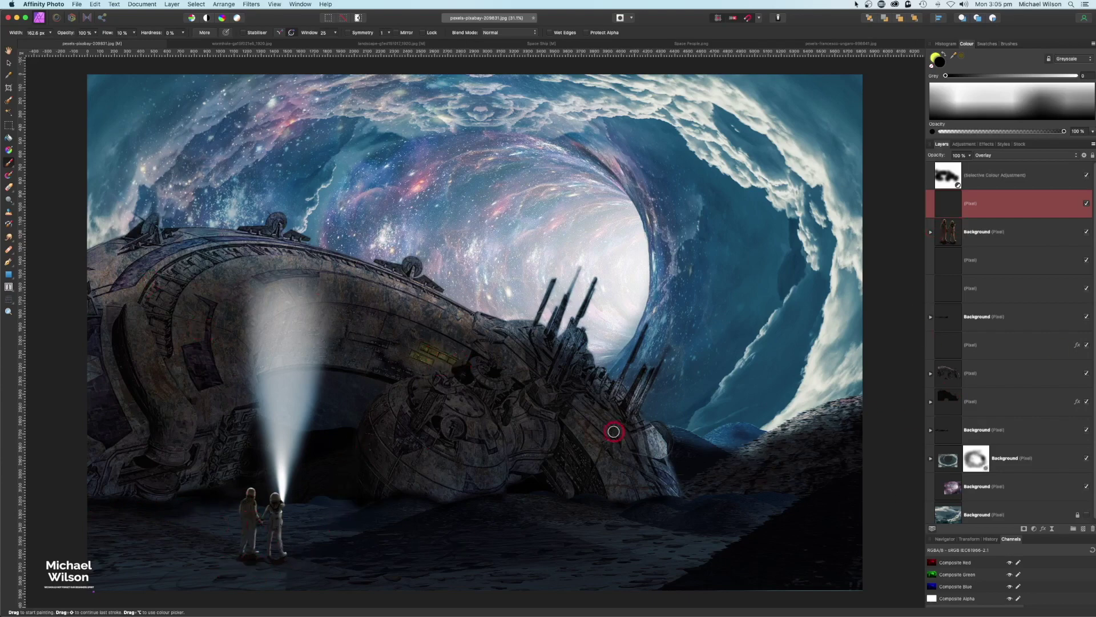
# Add an Exposure adjustment above the masked wormhole layer and lower the exposure to about -1.8
pyautogui.scroll(-1, 1022, 343)
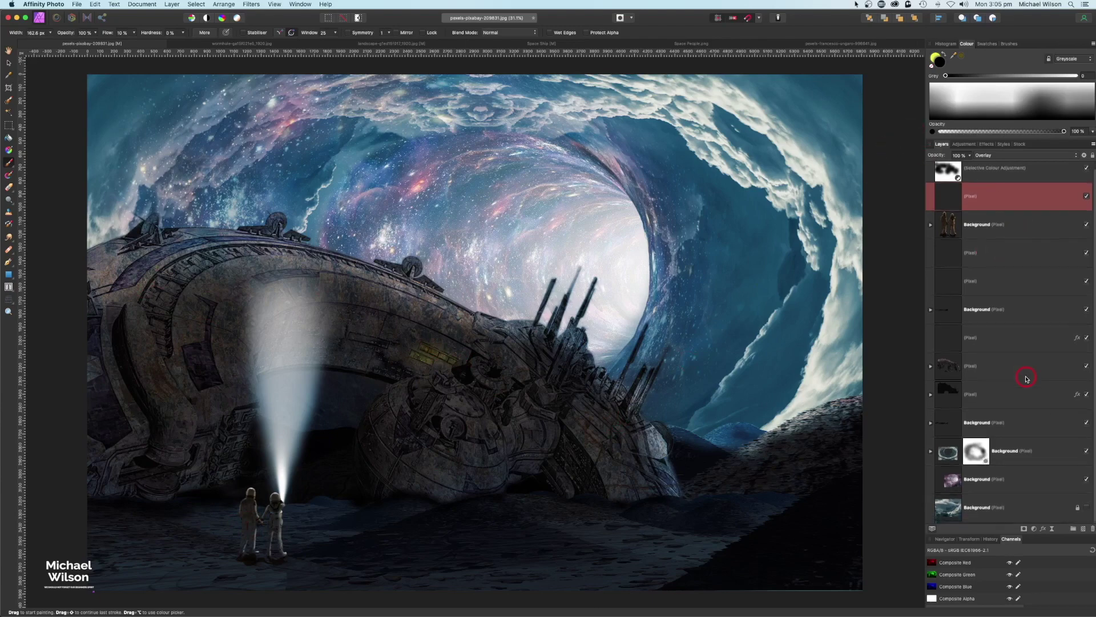
pyautogui.click(1011, 457)
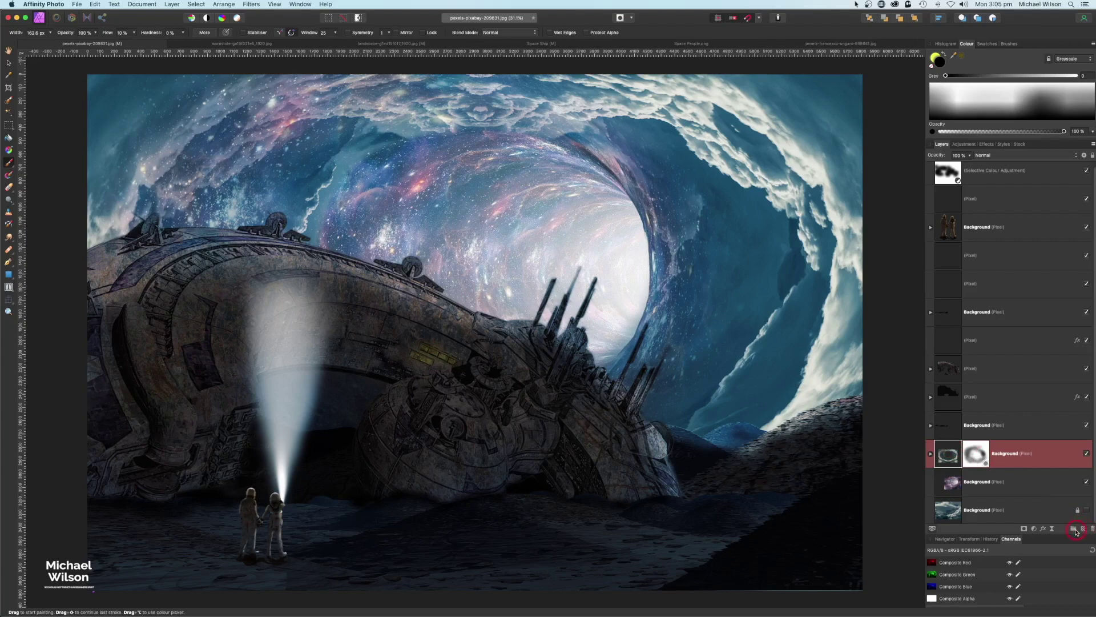
pyautogui.click(1042, 531)
pyautogui.click(1021, 588)
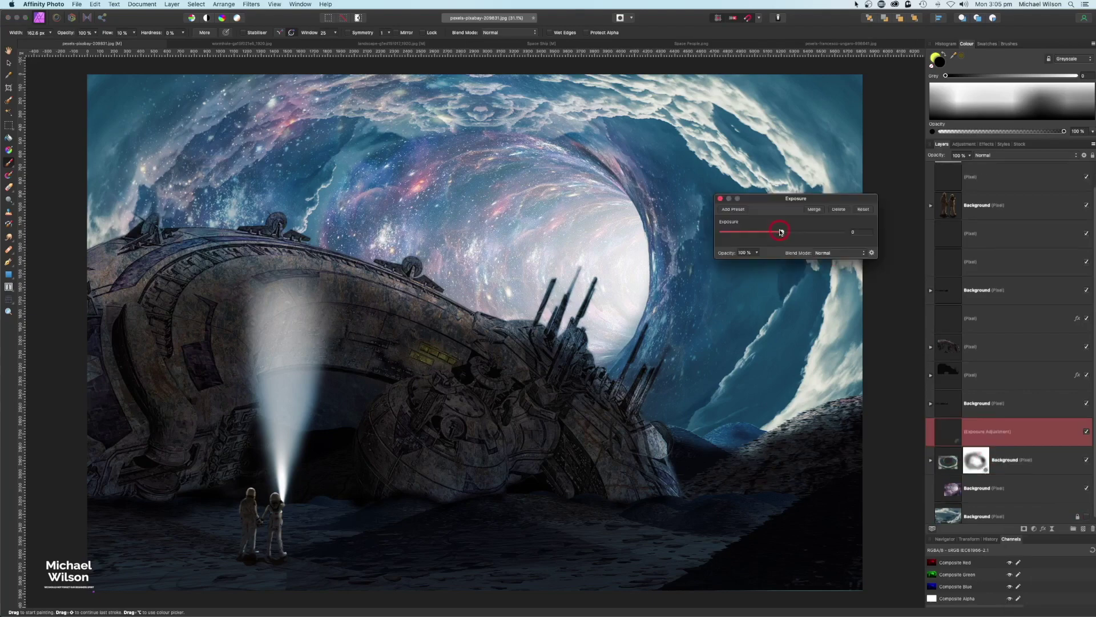
pyautogui.moveTo(785, 232); pyautogui.dragTo(773, 233)
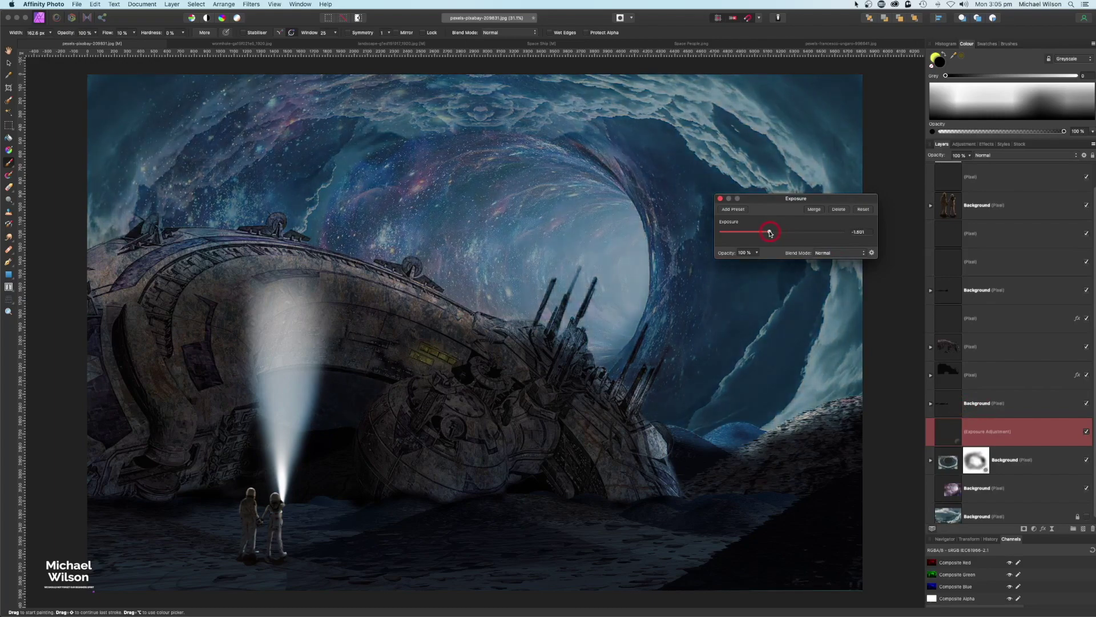
pyautogui.click(720, 198)
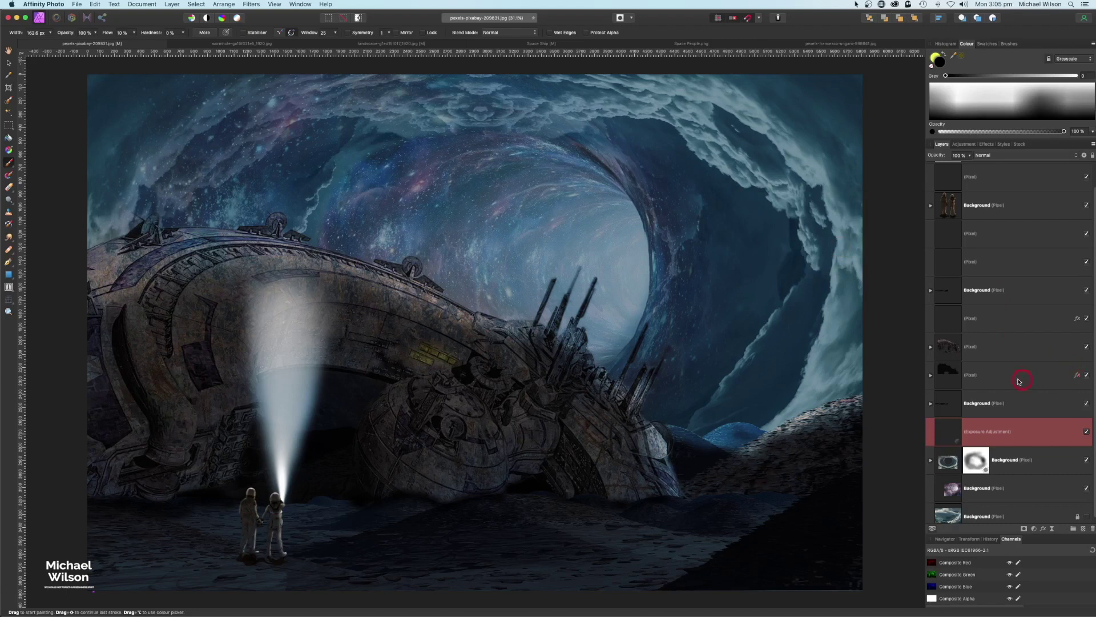
# Select all layers from the Selective Colour adjustment down to the bottom background and merge the visible ones into a new layer
pyautogui.scroll(3, 1004, 379)
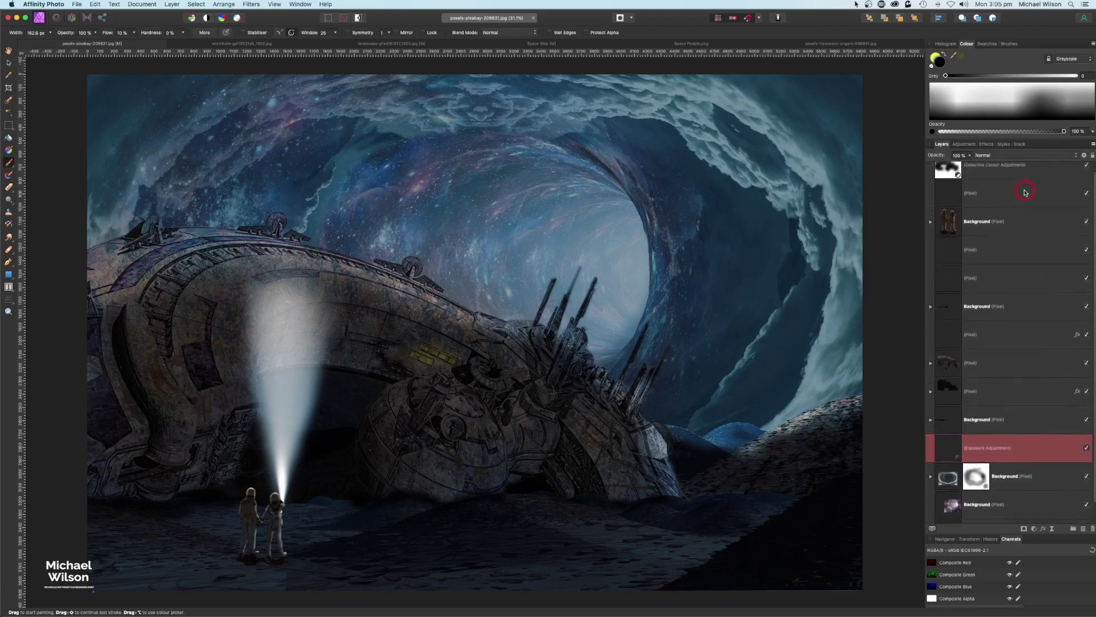
pyautogui.click(1009, 174)
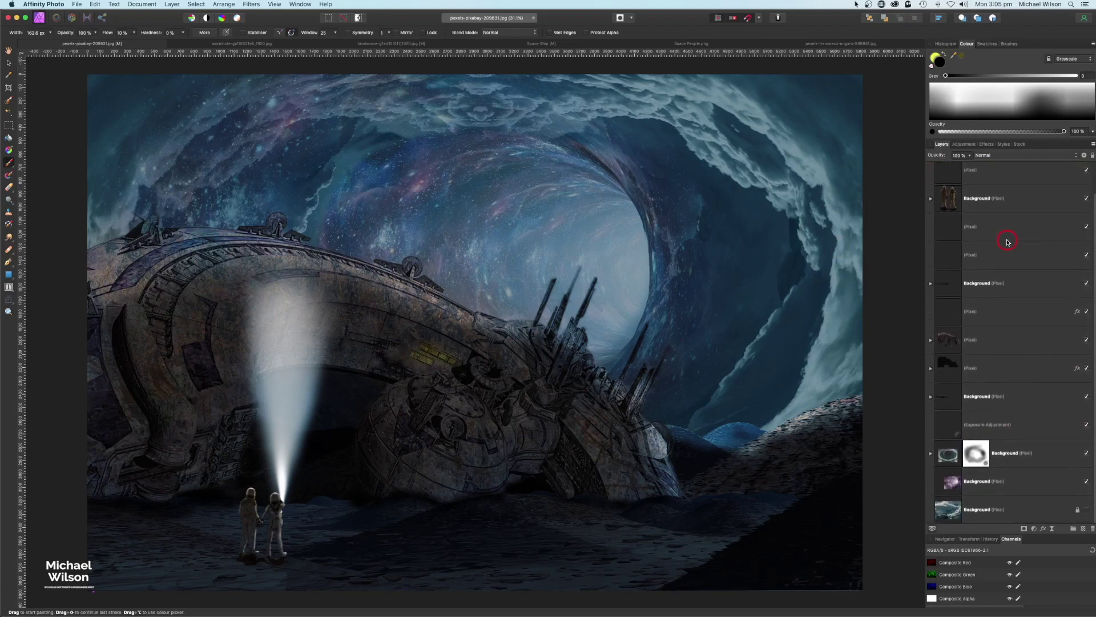
pyautogui.scroll(1, 1007, 241)
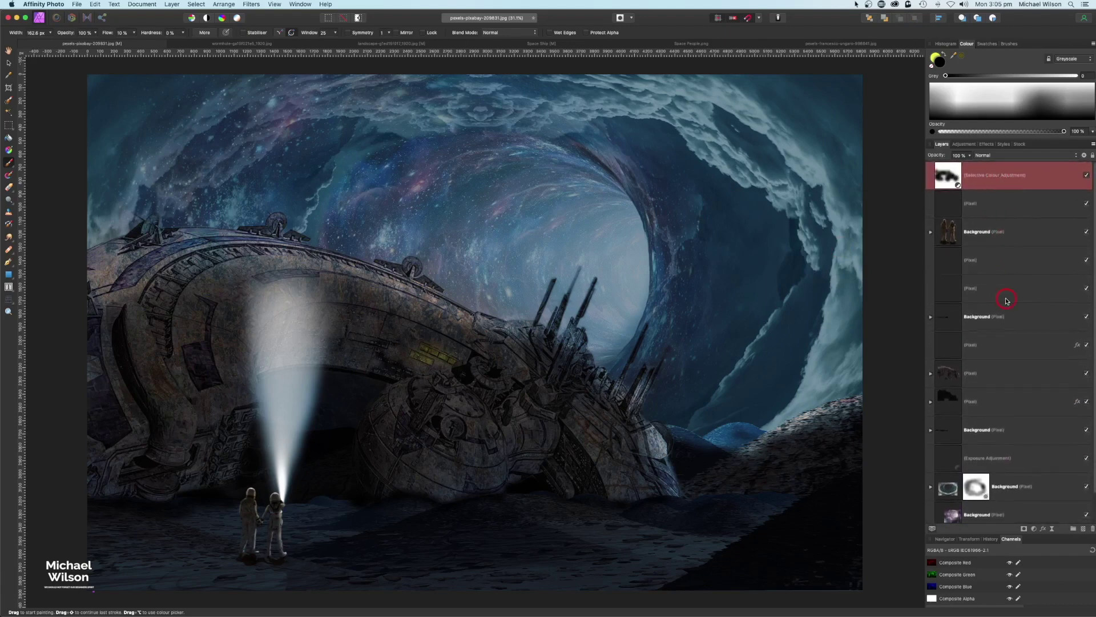
pyautogui.scroll(-2, 1006, 300)
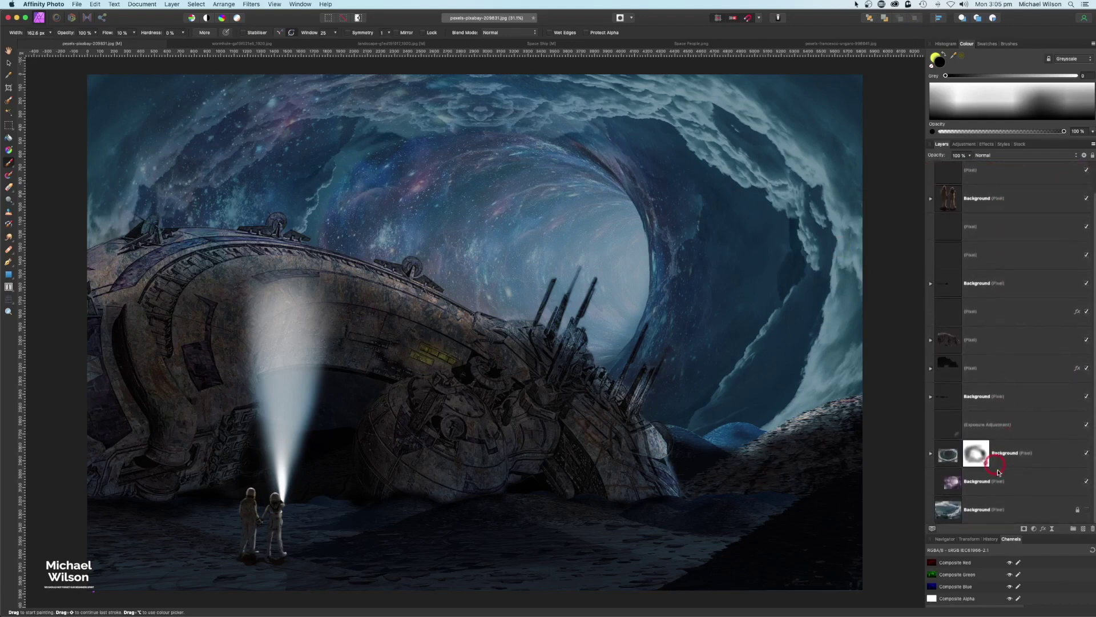
pyautogui.keyDown('shift'); pyautogui.click(996, 510); pyautogui.keyUp('shift')
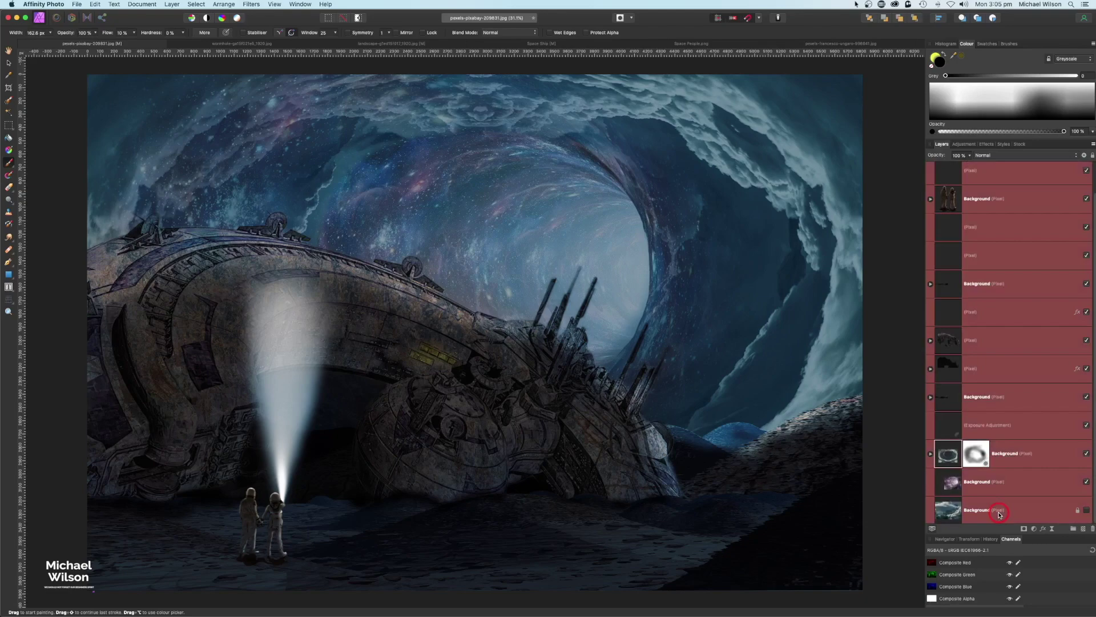
pyautogui.click(171, 4)
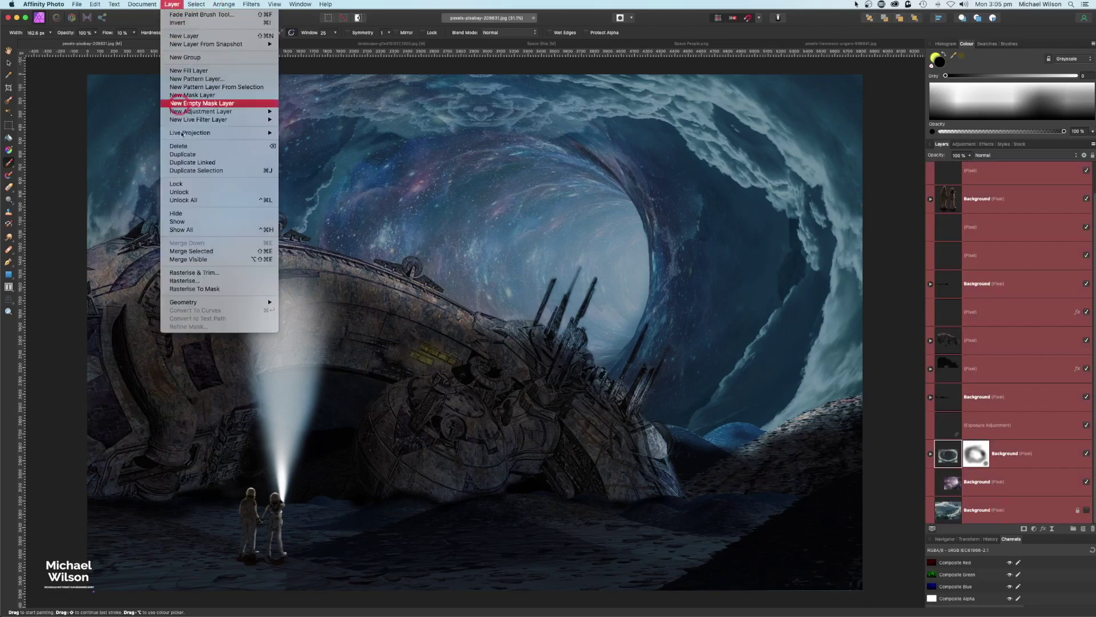
pyautogui.click(188, 259)
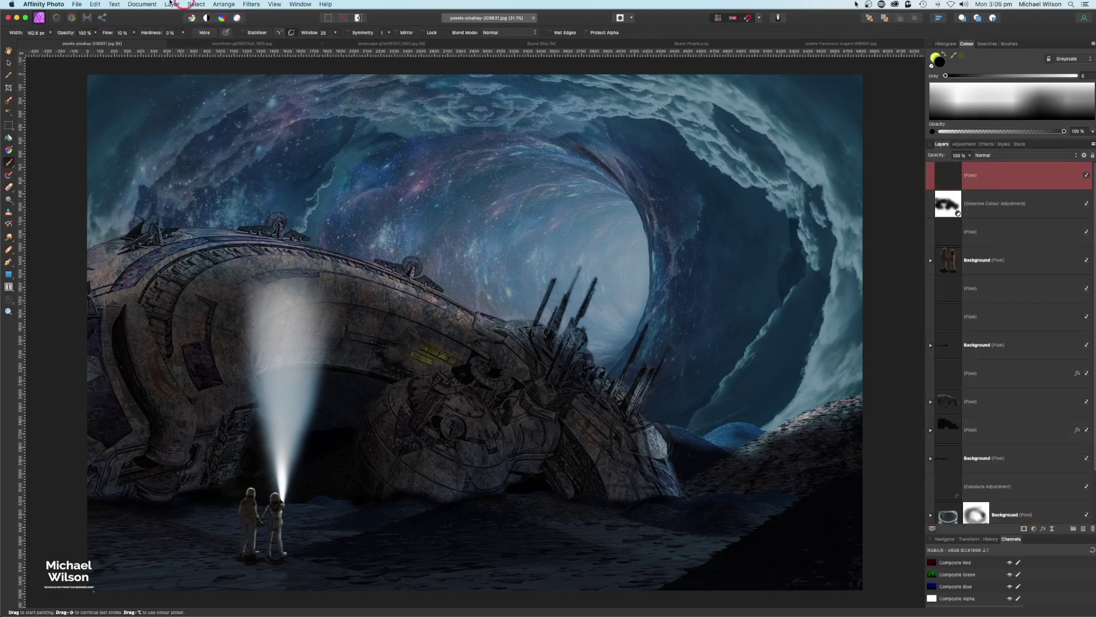
# Open the merged layer in the Develop persona and set exposure -1.07, contrast -12%, clarity 43%, saturation 24% and vibrance 14%
pyautogui.click(72, 18)
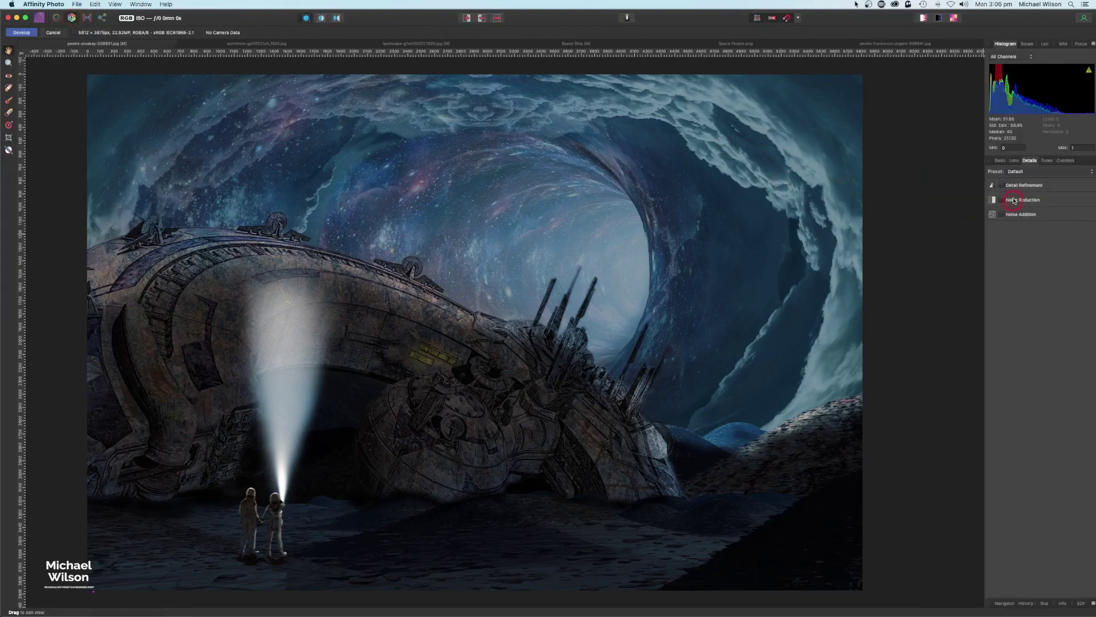
pyautogui.click(999, 161)
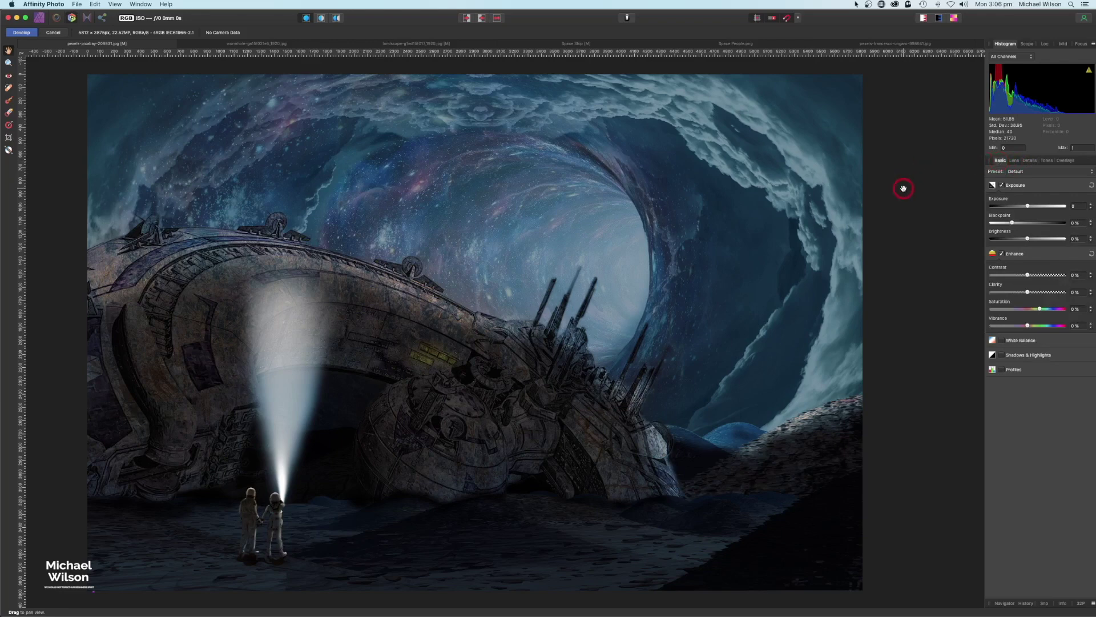
pyautogui.moveTo(1028, 292)
pyautogui.mouseDown()
pyautogui.moveTo(1044, 293)
pyautogui.moveTo(1020, 278)
pyautogui.moveTo(1040, 312)
pyautogui.moveTo(1051, 311)
pyautogui.moveTo(1038, 328)
pyautogui.mouseUp()
pyautogui.moveTo(1034, 222); pyautogui.dragTo(1020, 209)
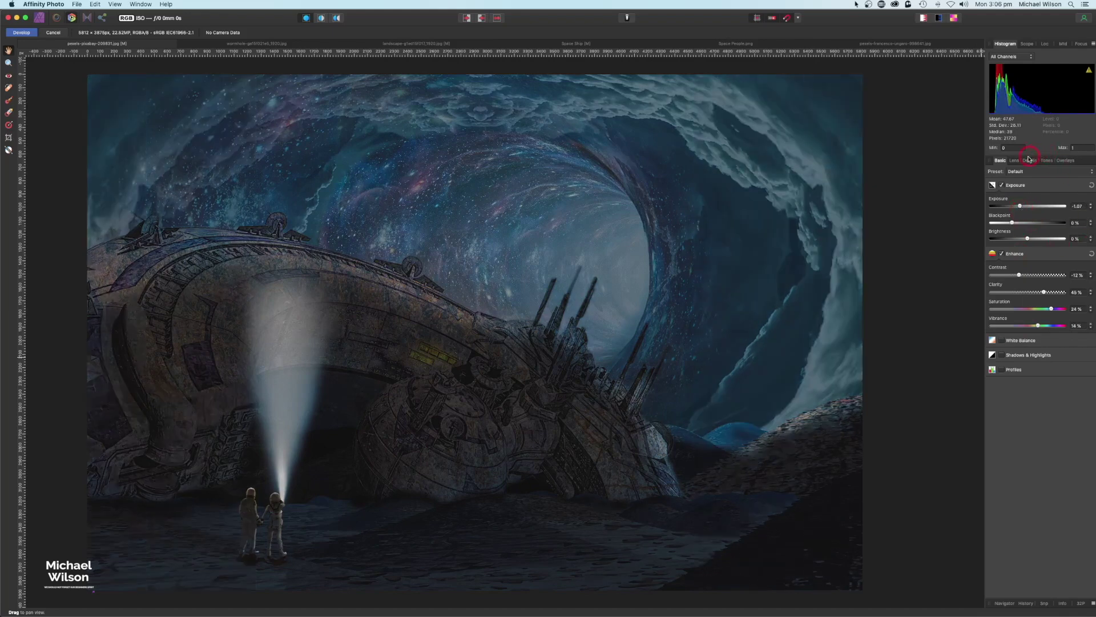
# Enable Detail Refinement at 51% radius and 51% amount, add Gaussian noise at 5% intensity, and develop the image
pyautogui.click(1034, 163)
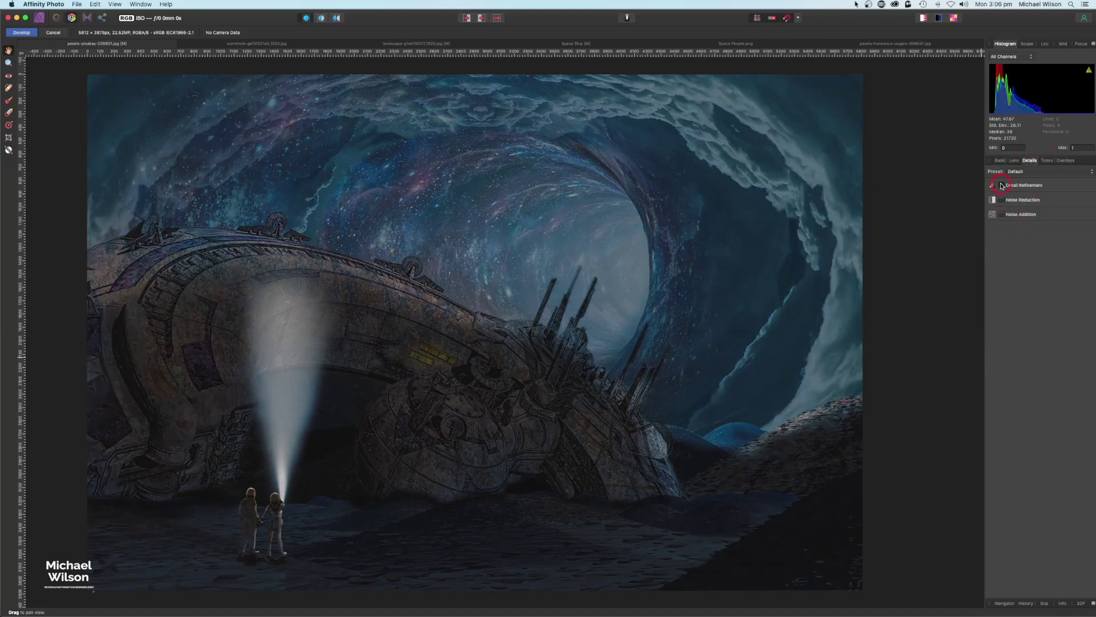
pyautogui.click(1001, 185)
pyautogui.moveTo(996, 209); pyautogui.dragTo(1027, 225)
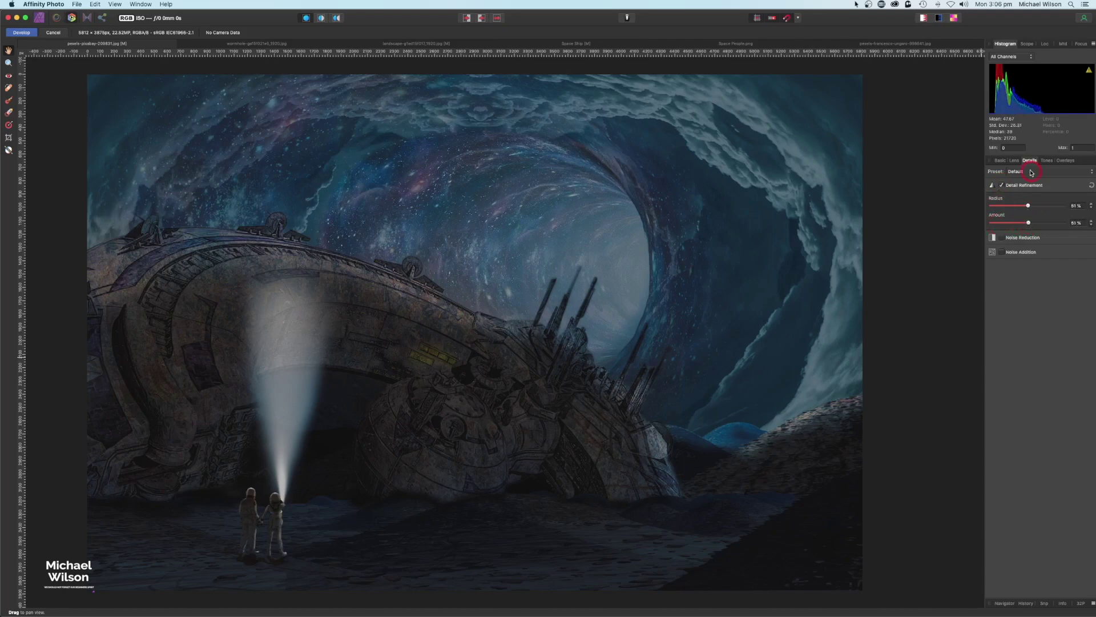
pyautogui.click(1003, 253)
pyautogui.moveTo(992, 274); pyautogui.dragTo(995, 274)
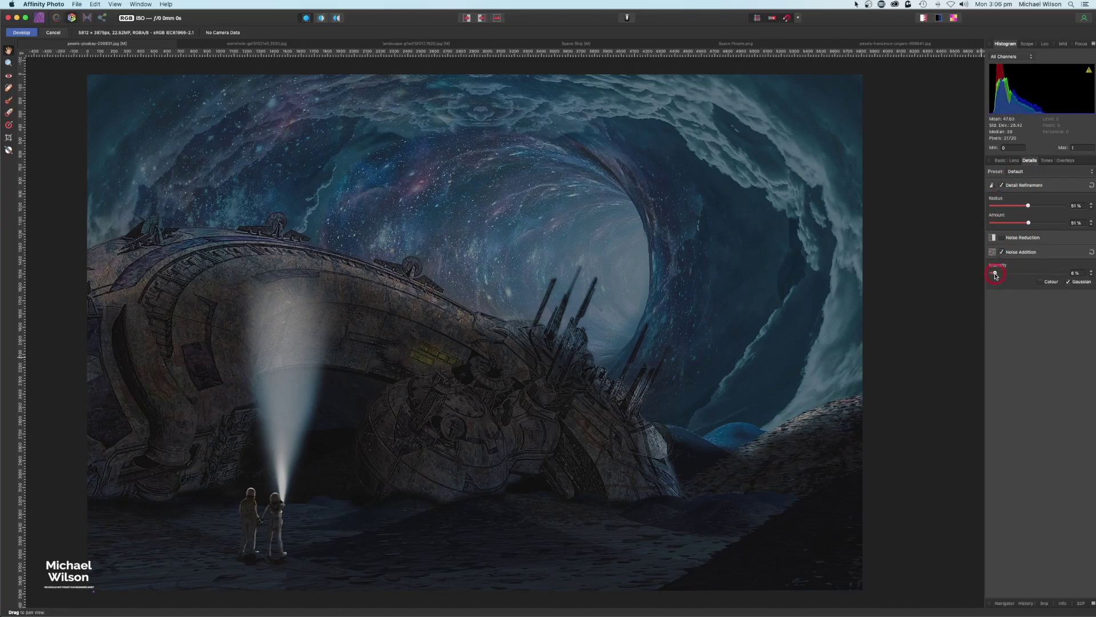
pyautogui.click(25, 34)
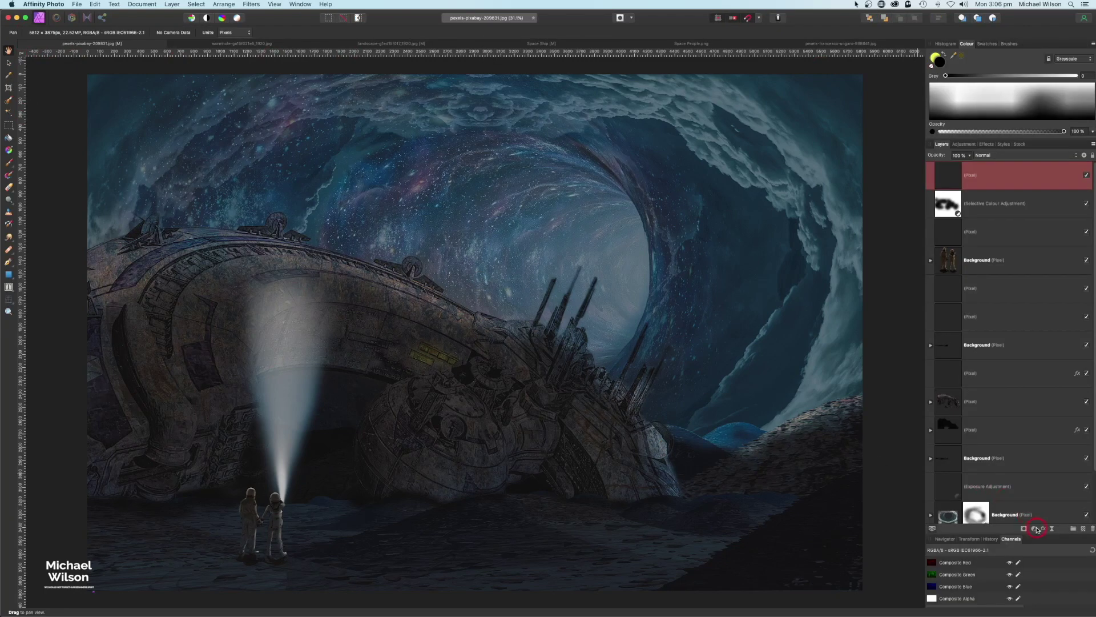
# Add a Lens Filter adjustment above the developed merged layer, keeping the orange filter colour, 50% optical density and preserved luminosity
pyautogui.click(1035, 529)
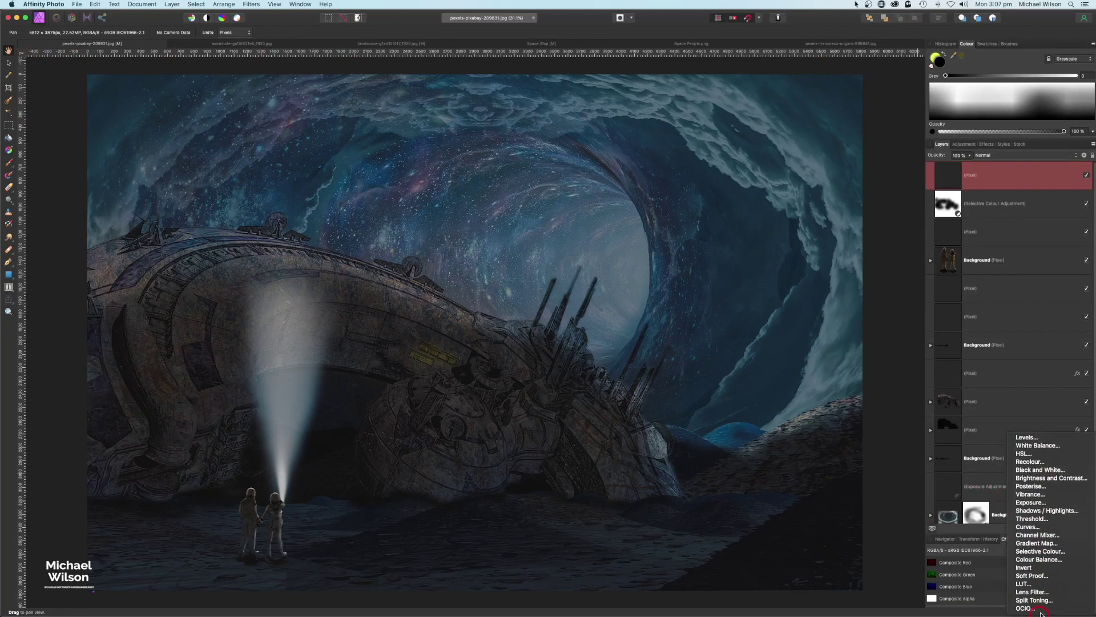
pyautogui.click(978, 282)
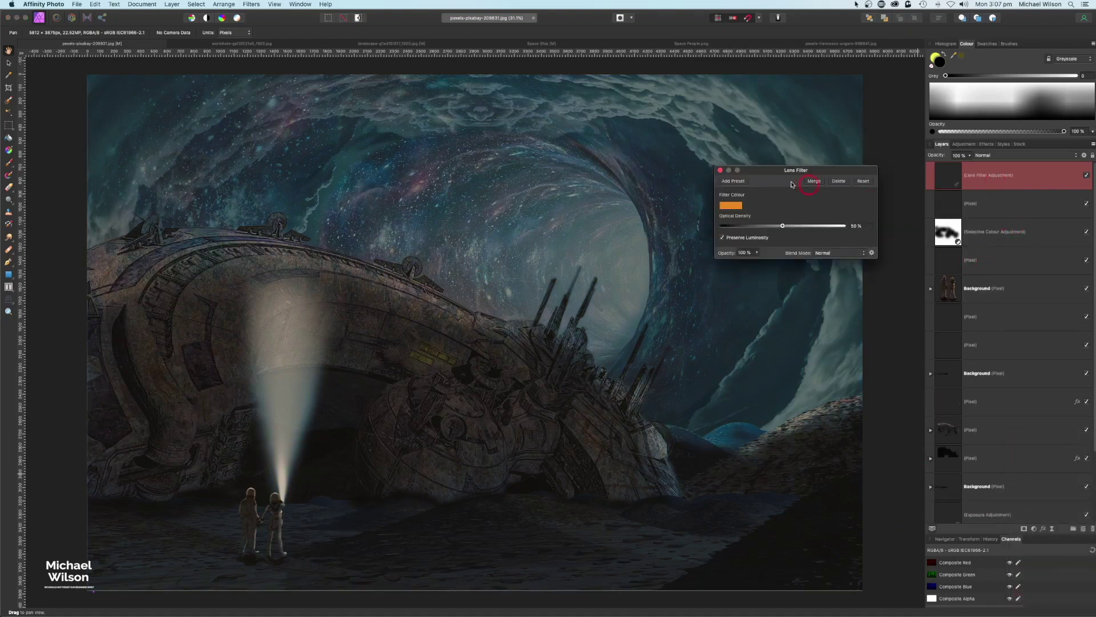
pyautogui.click(715, 170)
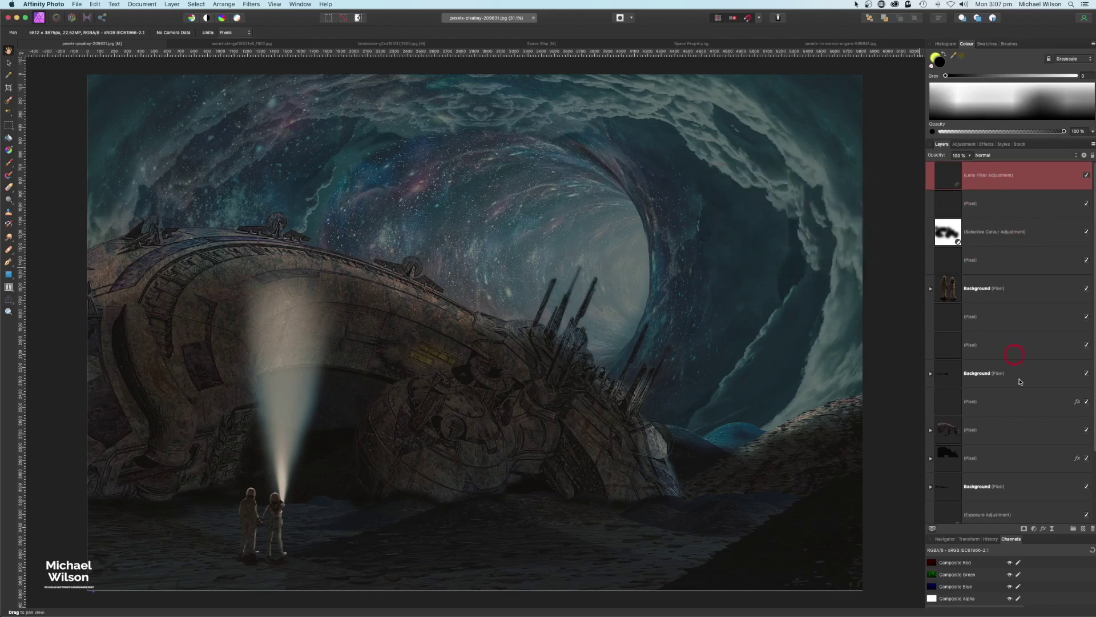
# Add a Curves adjustment above the Lens Filter, pulling the midtones slightly down, raising the highlights a little and slightly lifting the black point
pyautogui.click(1035, 529)
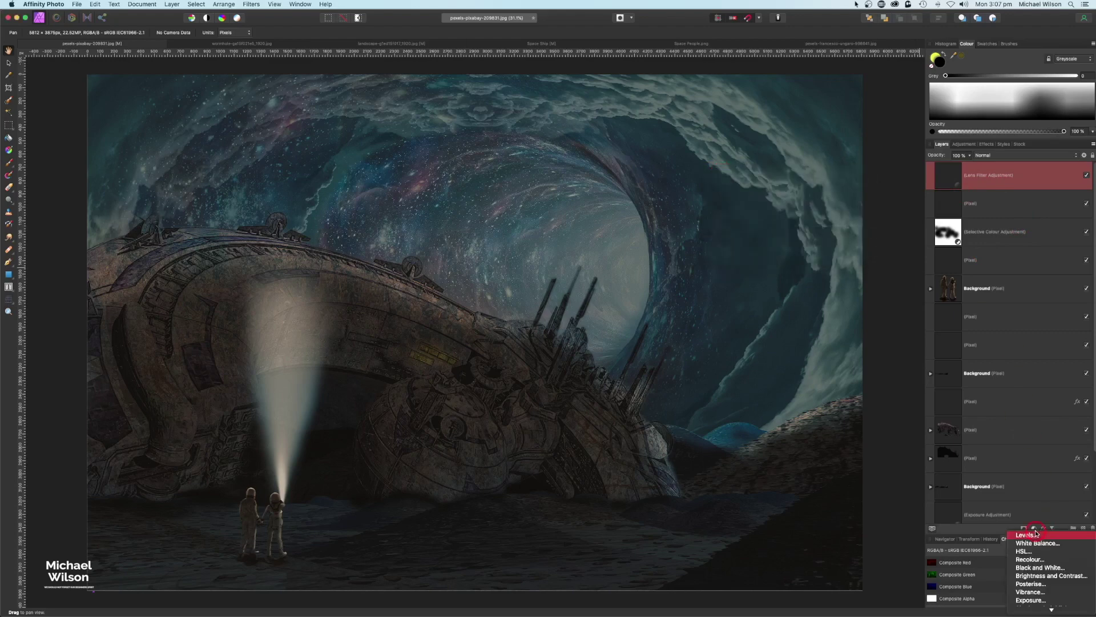
pyautogui.click(1039, 577)
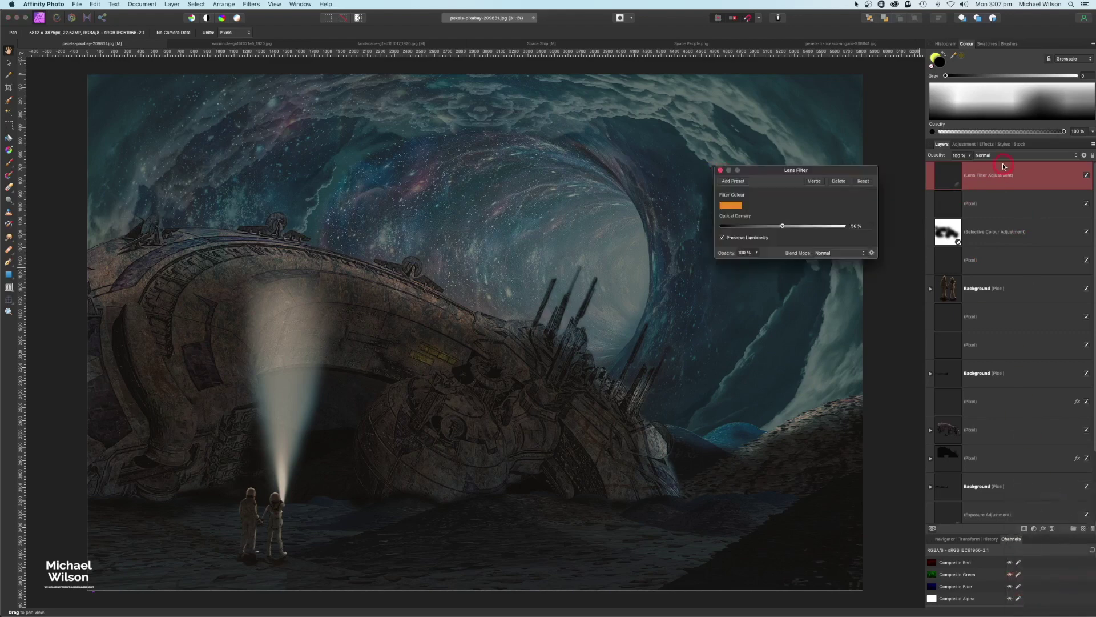
pyautogui.click(799, 144)
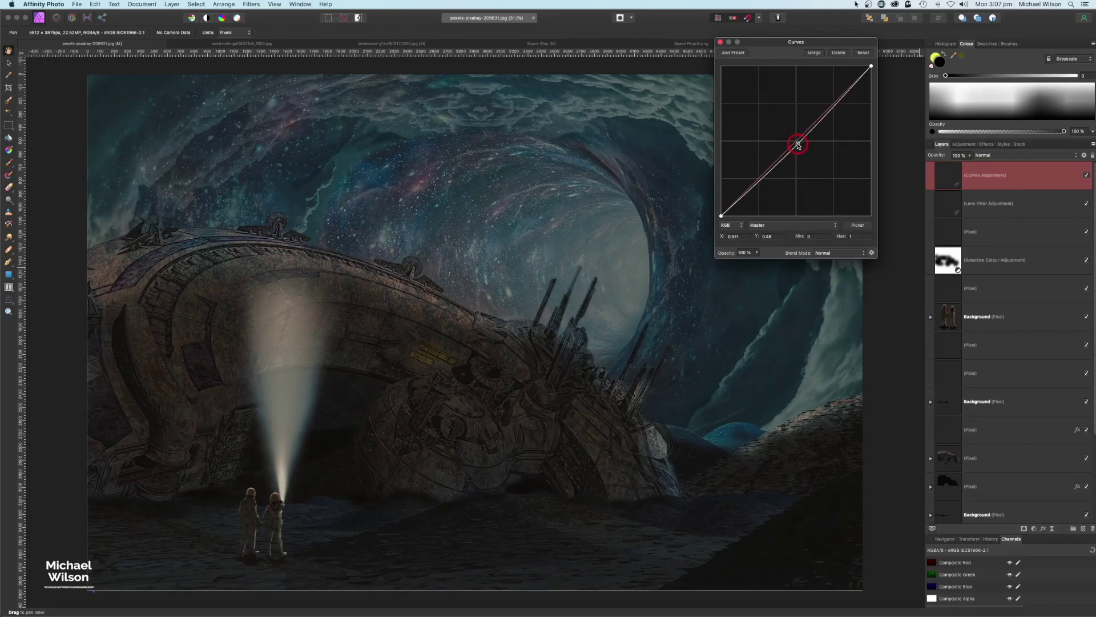
pyautogui.moveTo(835, 109); pyautogui.dragTo(834, 102)
pyautogui.click(719, 218)
pyautogui.moveTo(721, 217); pyautogui.dragTo(721, 213)
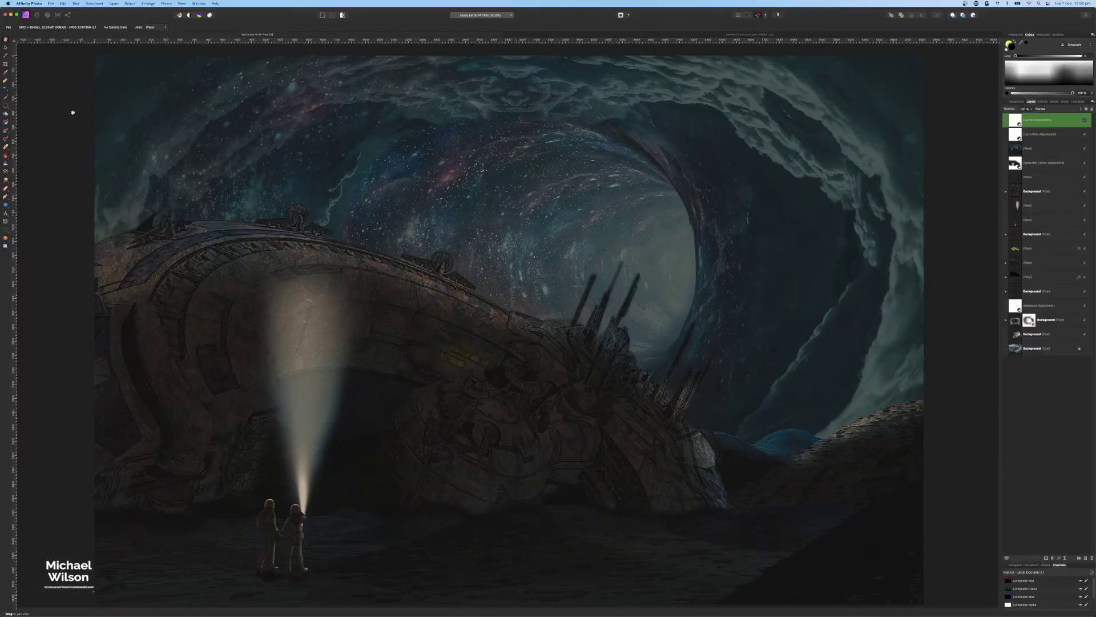
# Copy the starry night sky image into the composite as the topmost layer and set its blend mode to Colour Dodge
pyautogui.click(712, 35)
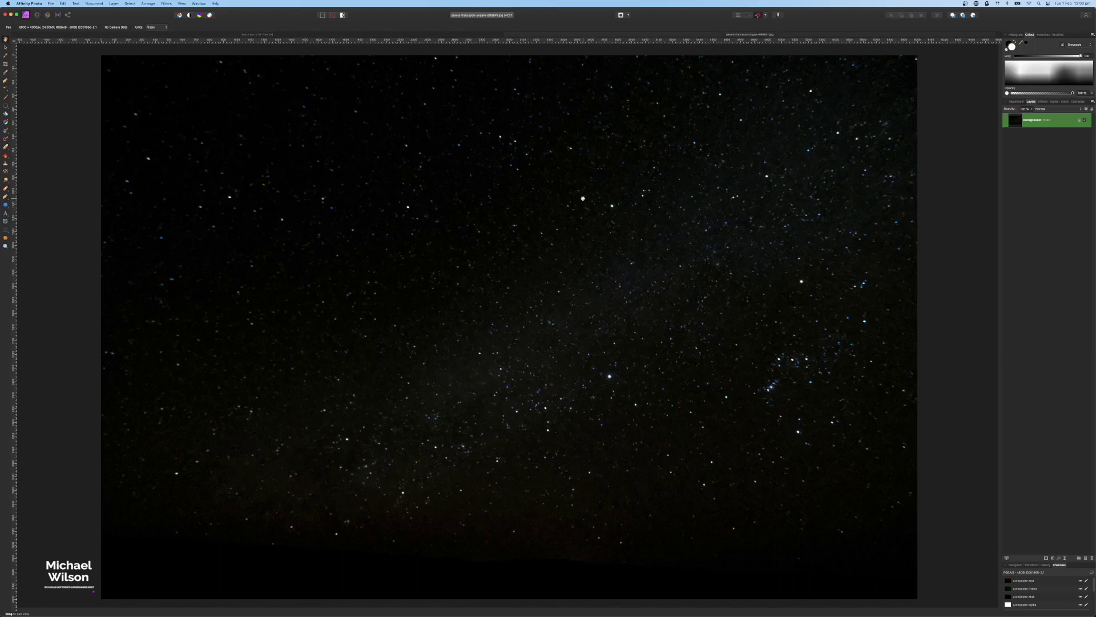
pyautogui.click(171, 37)
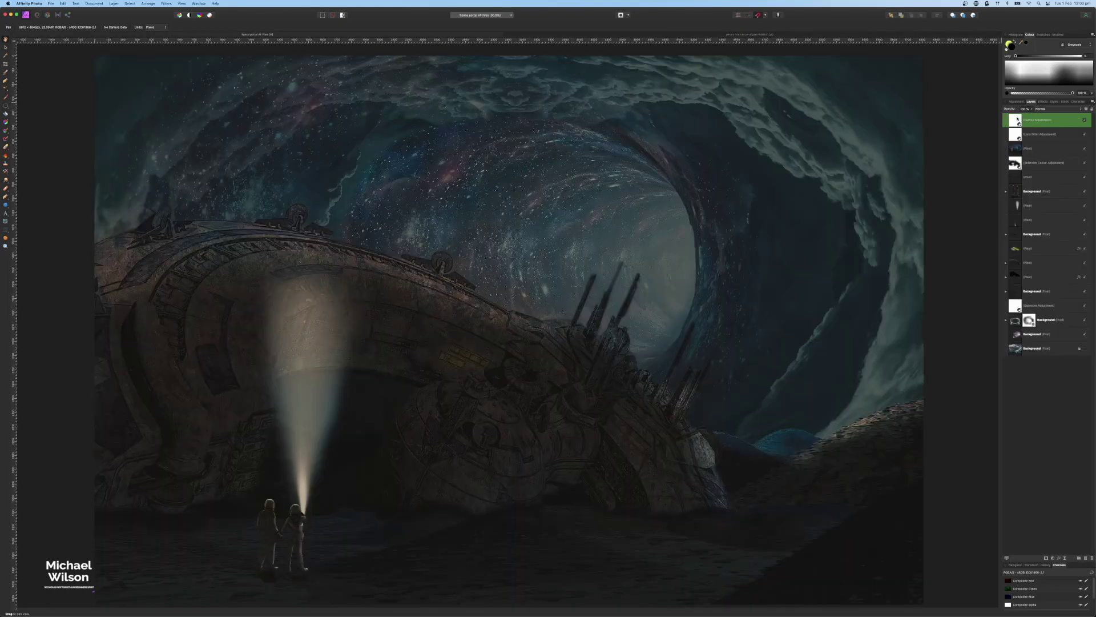
pyautogui.press('super+v')
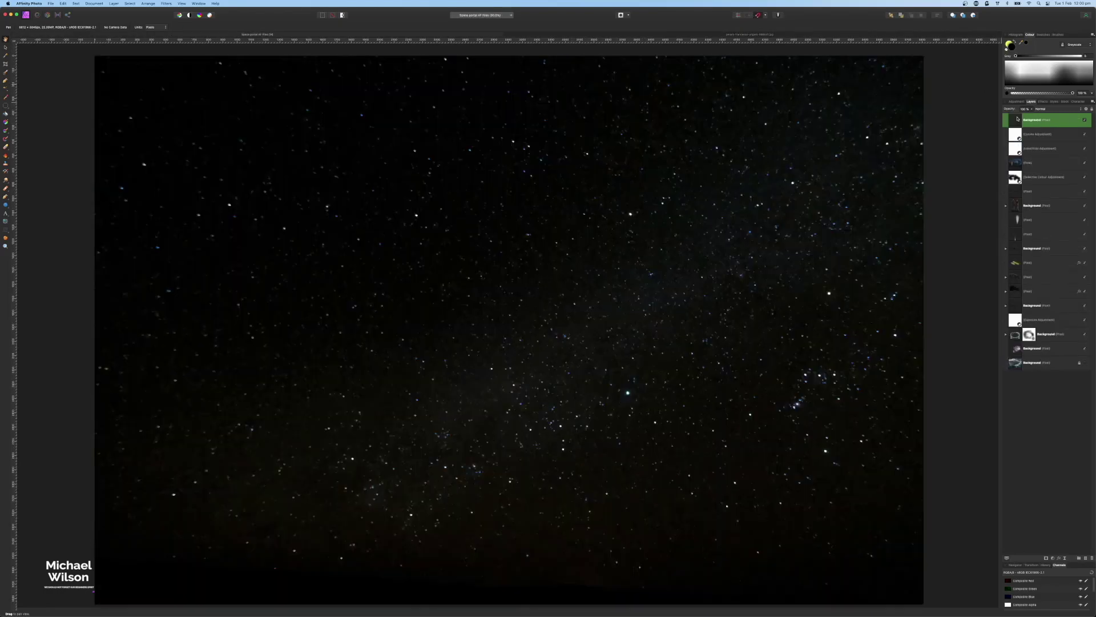
pyautogui.click(1049, 109)
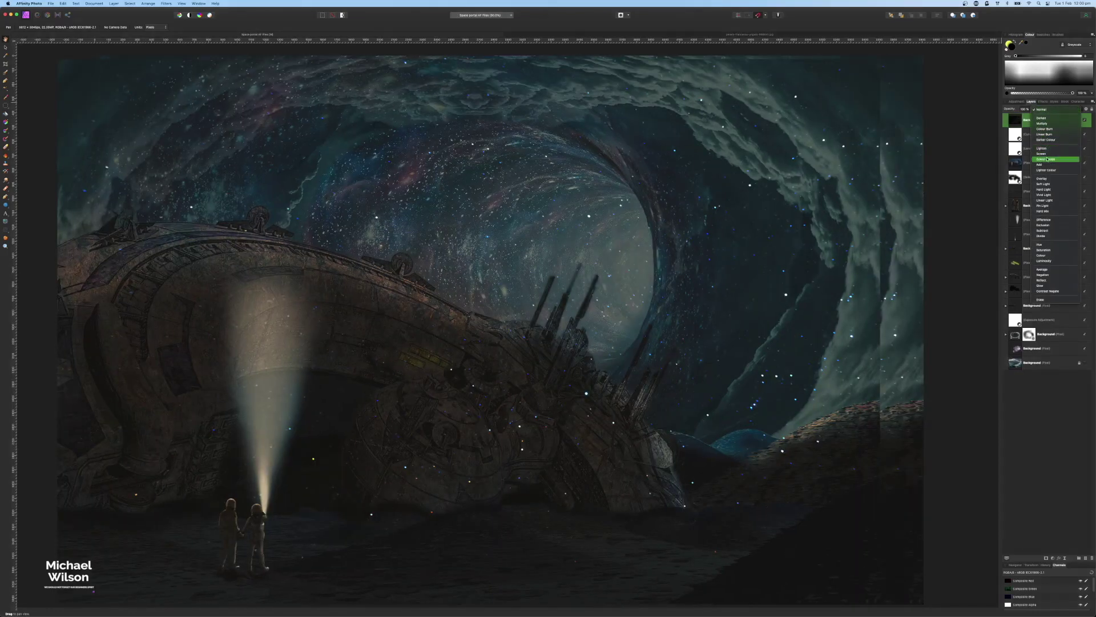
pyautogui.click(1047, 159)
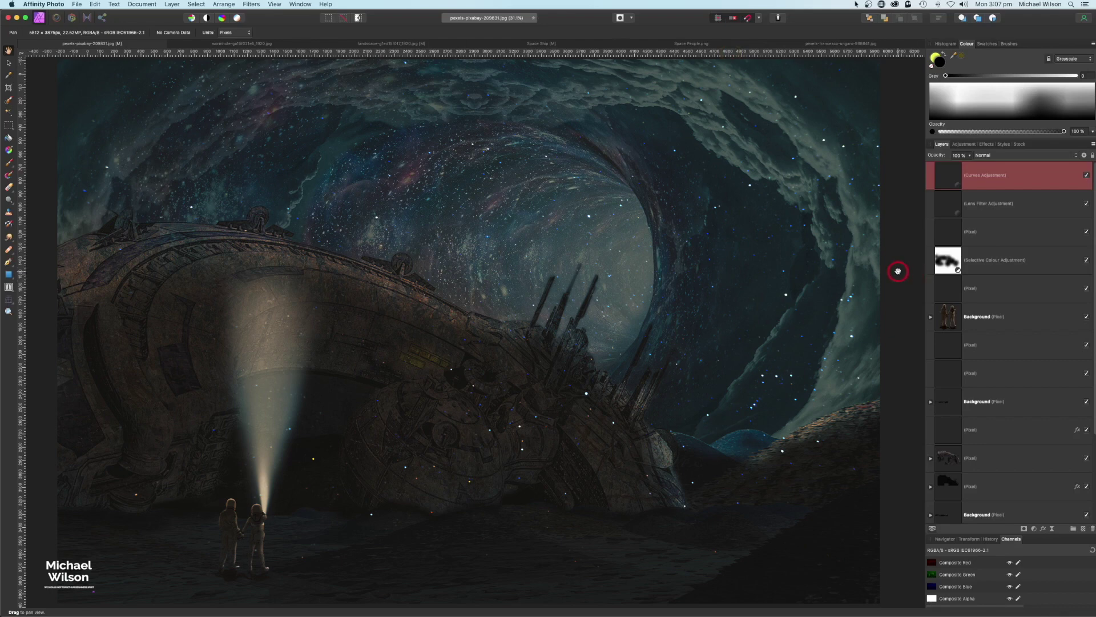